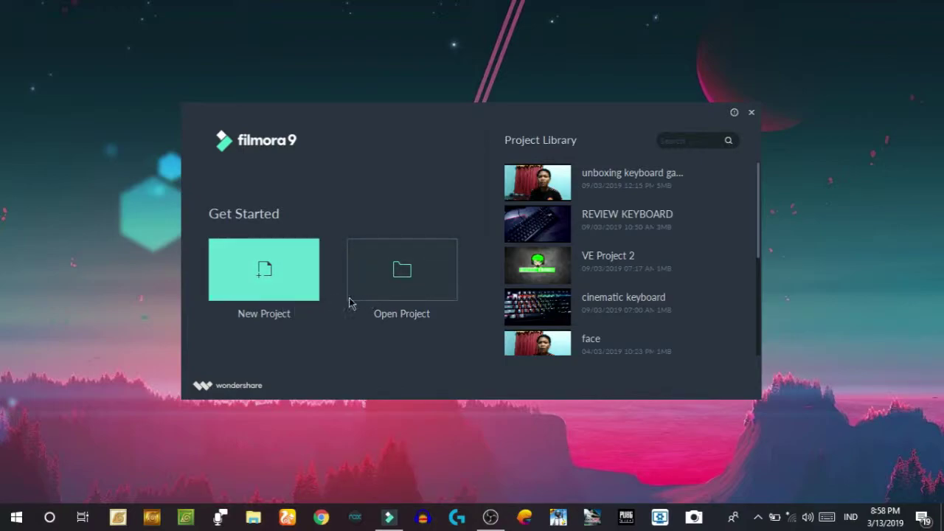
- Create a new blank untitled project from the Filmora9 start window
left_click(390, 305)
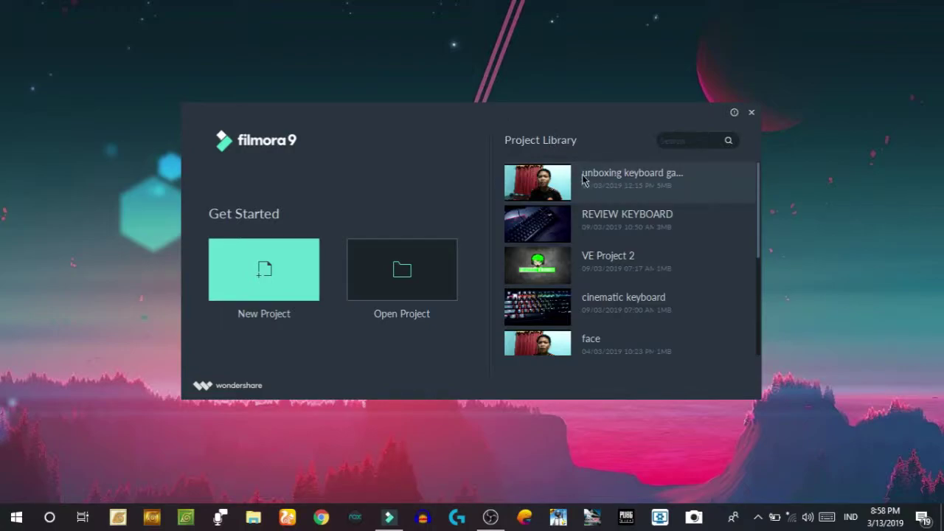
scroll(626, 235, "down", 3)
scroll(624, 221, "up", 3)
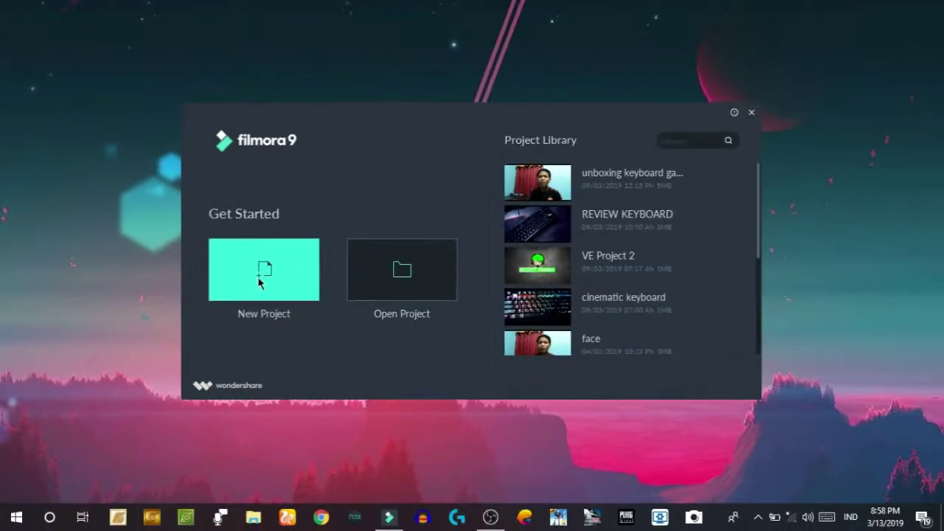
left_click(292, 287)
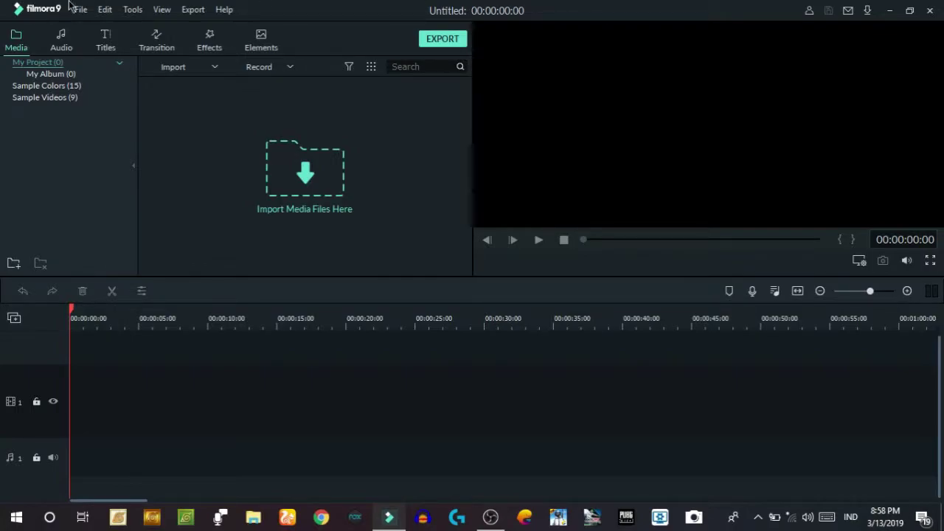
- Dismiss the offline connection notice and choose Import Media Files from the import menu
left_click(624, 268)
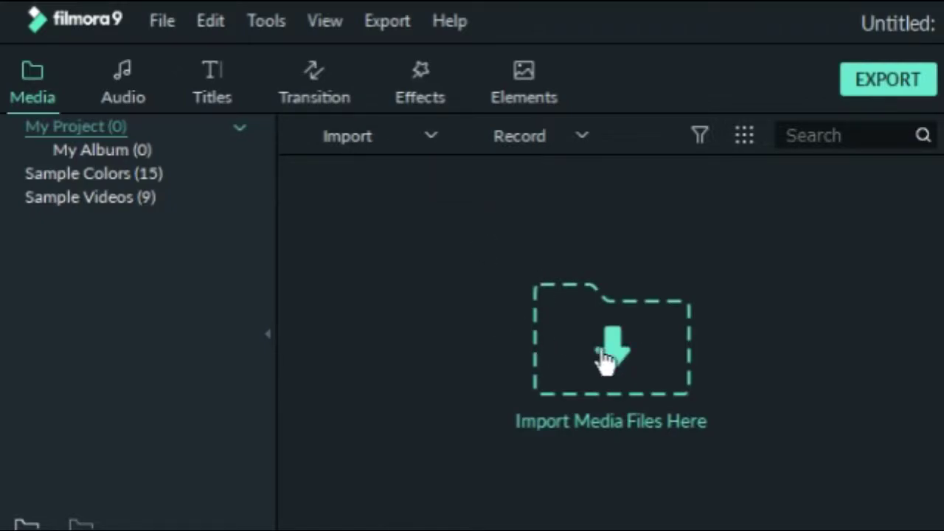
left_click(340, 139)
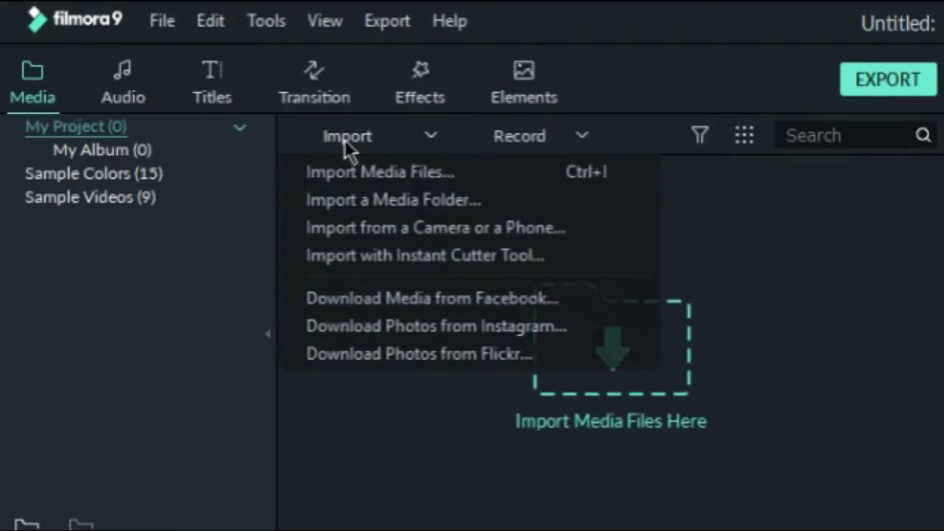
left_click(350, 137)
left_click(356, 138)
left_click(467, 174)
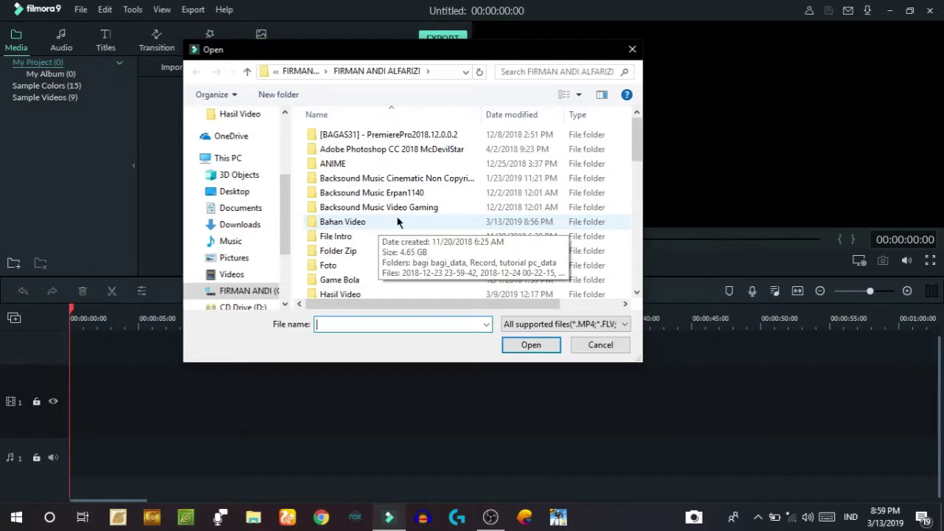
- Browse the VIDEO and Bahan Video folders and select the no-copyright music file
scroll(453, 227, "down", 10)
scroll(500, 219, "up", 3)
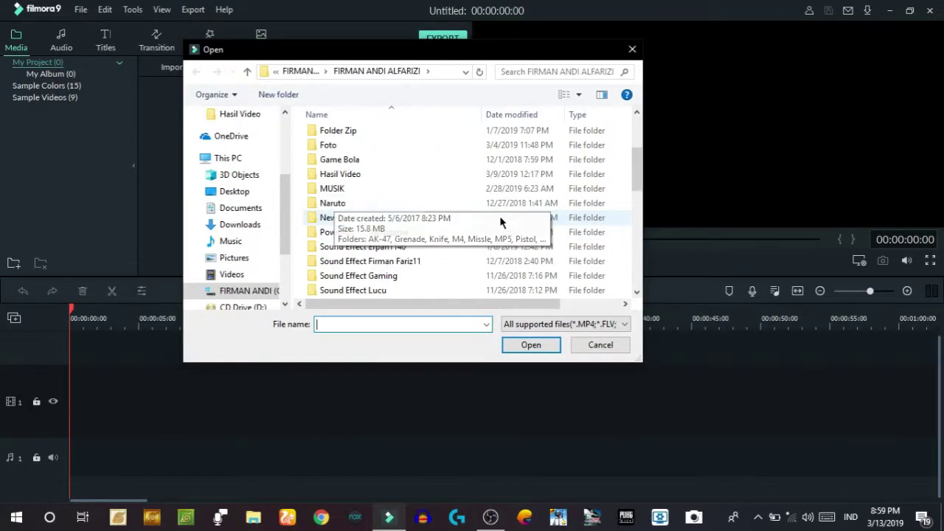
scroll(364, 202, "down", 5)
scroll(404, 216, "up", 1)
left_click(403, 216)
scroll(403, 216, "down", 1)
key("alt+Right")
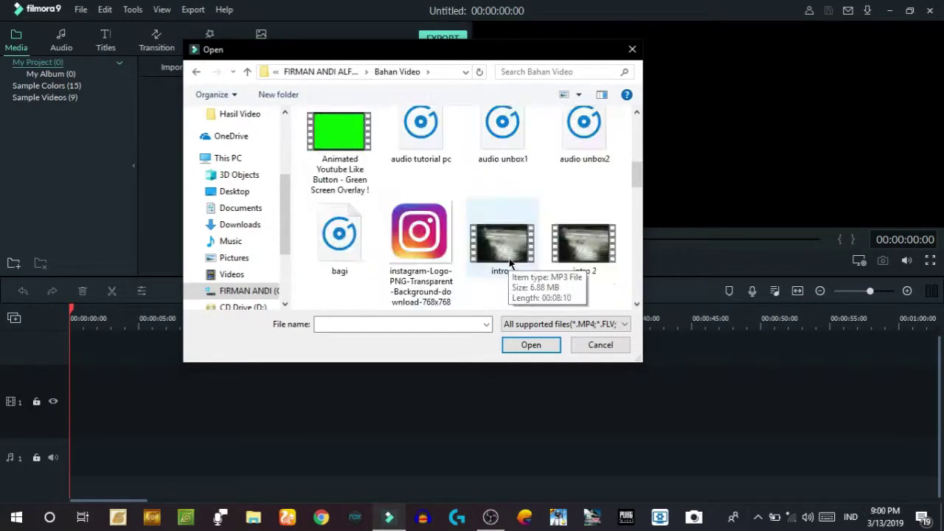
scroll(553, 169, "up", 3)
left_click(501, 254)
scroll(503, 253, "down", 4)
scroll(502, 253, "up", 3)
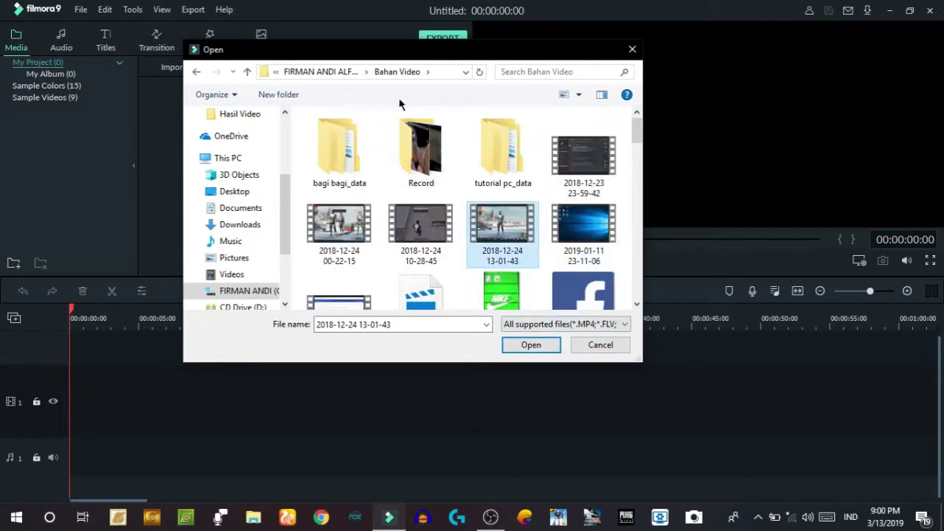
left_click(332, 72)
scroll(391, 207, "down", 10)
left_click(369, 221)
scroll(390, 147, "up", 10)
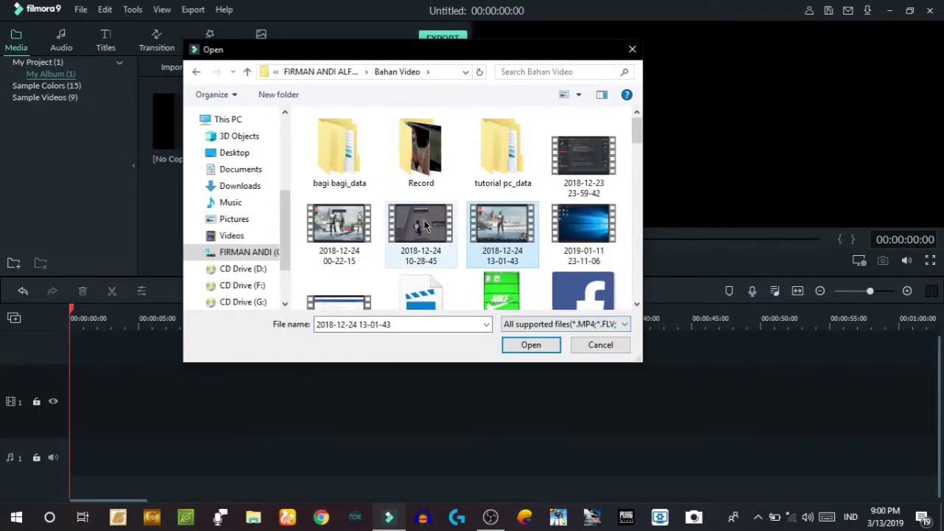
double_click(425, 226)
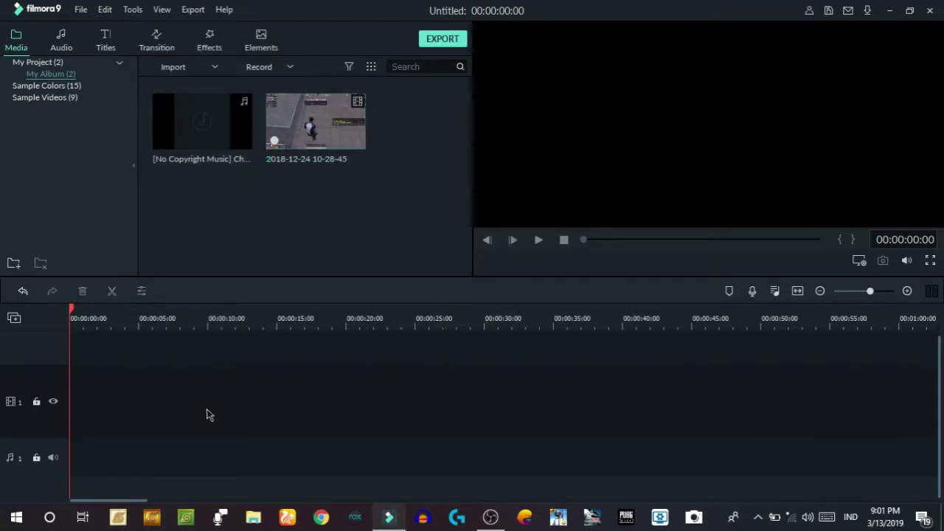
mouse_move(340, 126)
left_click_drag(351, 133, 71, 408)
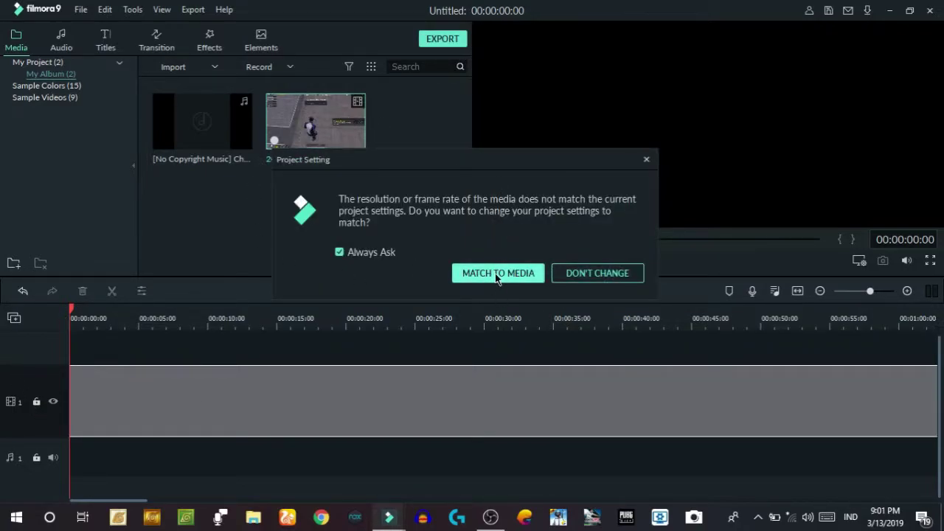
left_click(475, 276)
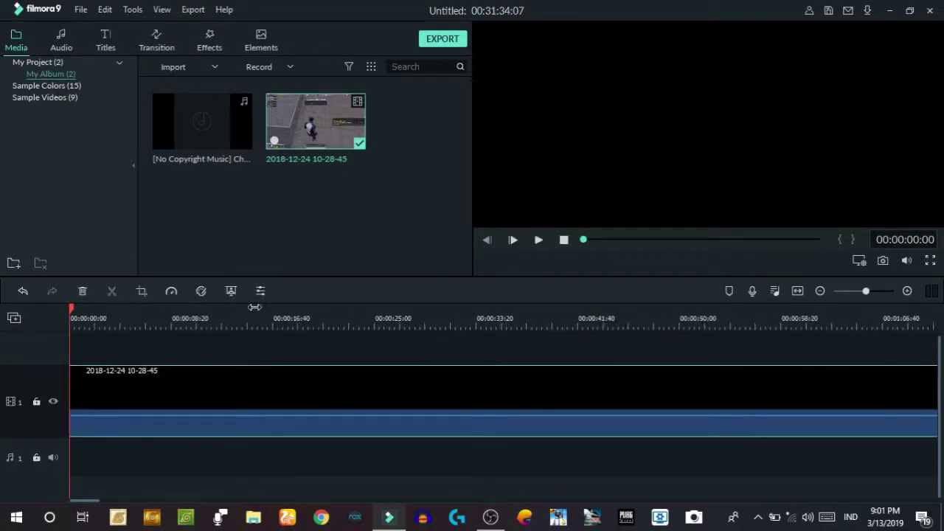
left_click_drag(71, 313, 268, 347)
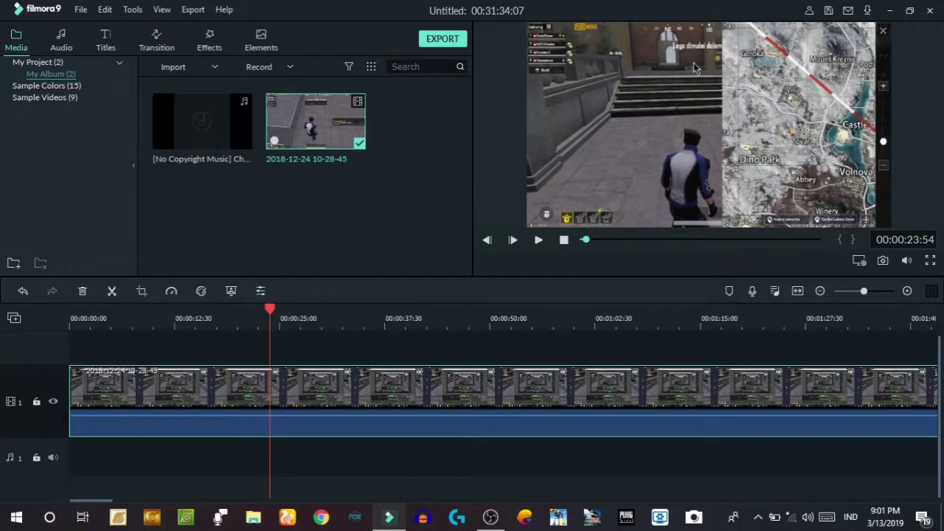
- Change the preview playback quality to 1/4 and play a moment of the clip to check
left_click(859, 260)
mouse_move(873, 277)
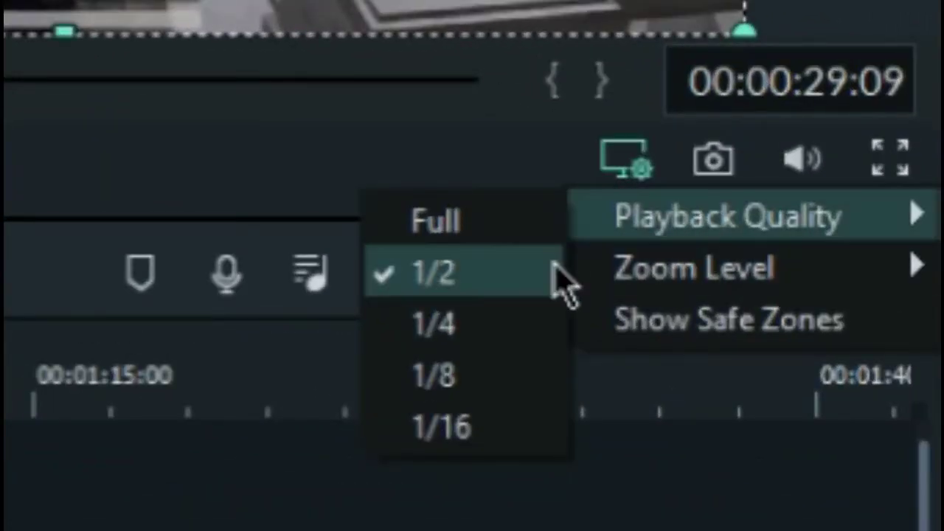
left_click(509, 243)
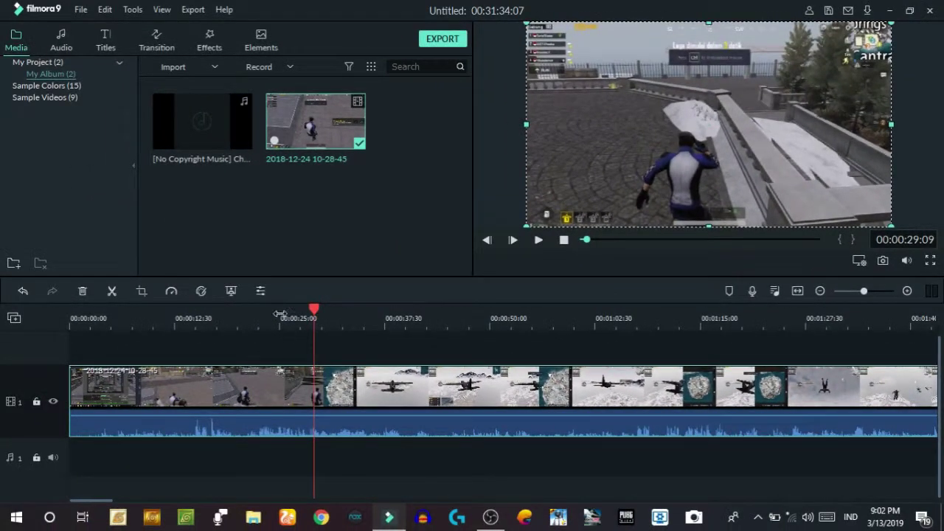
left_click(318, 317)
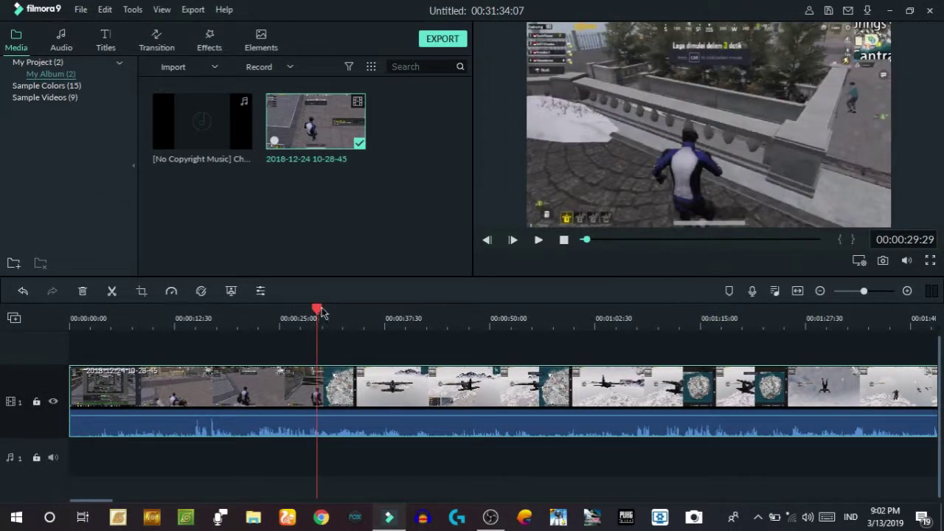
mouse_move(899, 266)
left_click(872, 318)
left_click(859, 260)
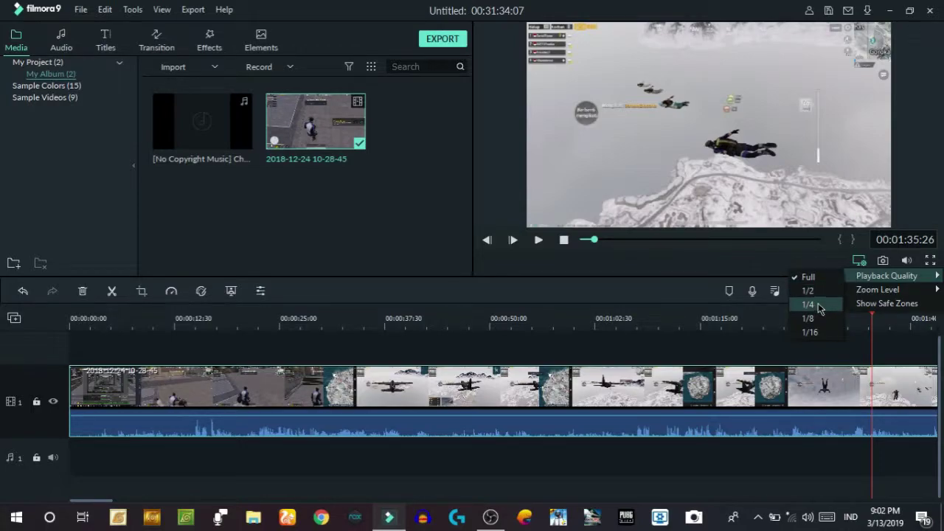
left_click(818, 305)
left_click_drag(873, 311, 483, 316)
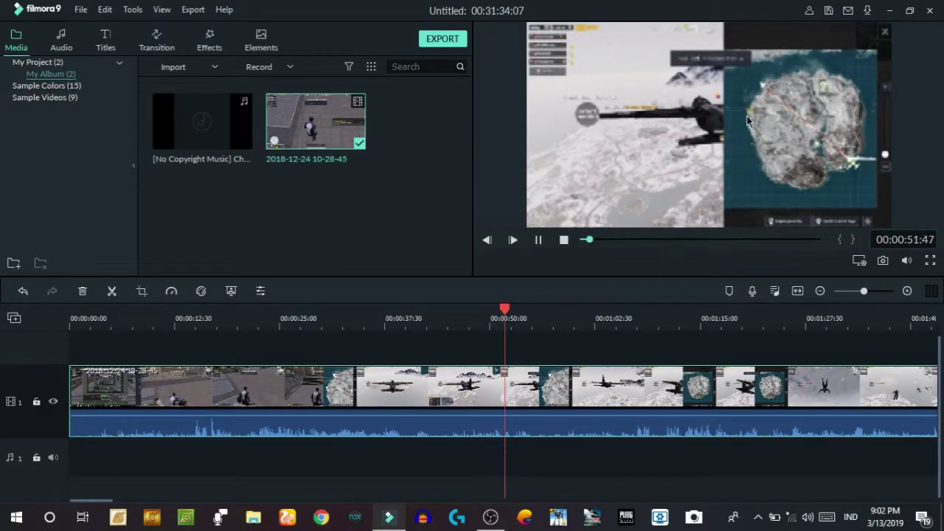
key("space")
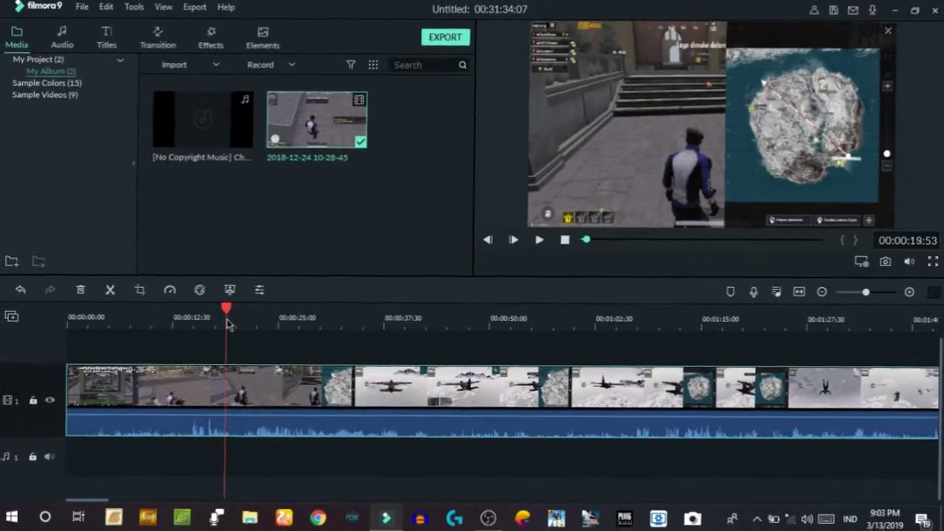
left_click_drag(228, 320, 235, 324)
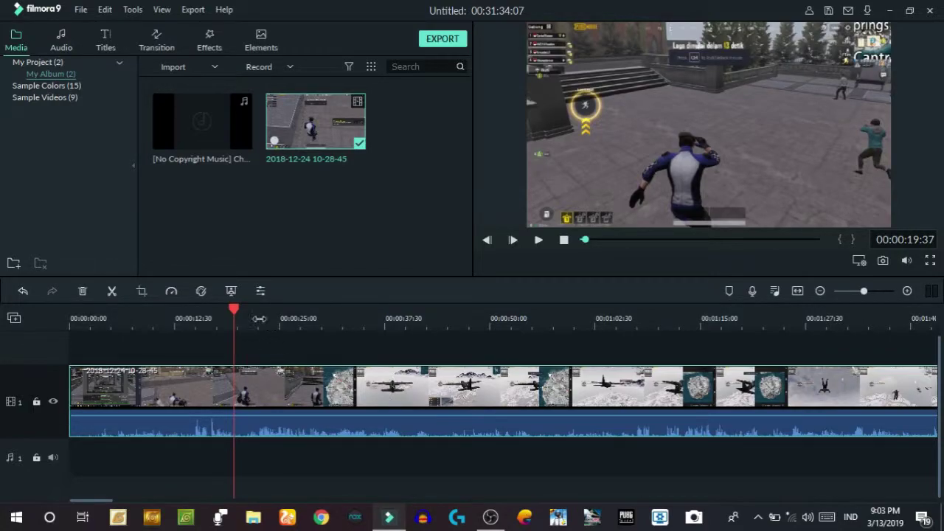
- Split the gameplay clip at about 00:00:21 and butt the second piece against the first
left_click_drag(234, 313, 247, 332)
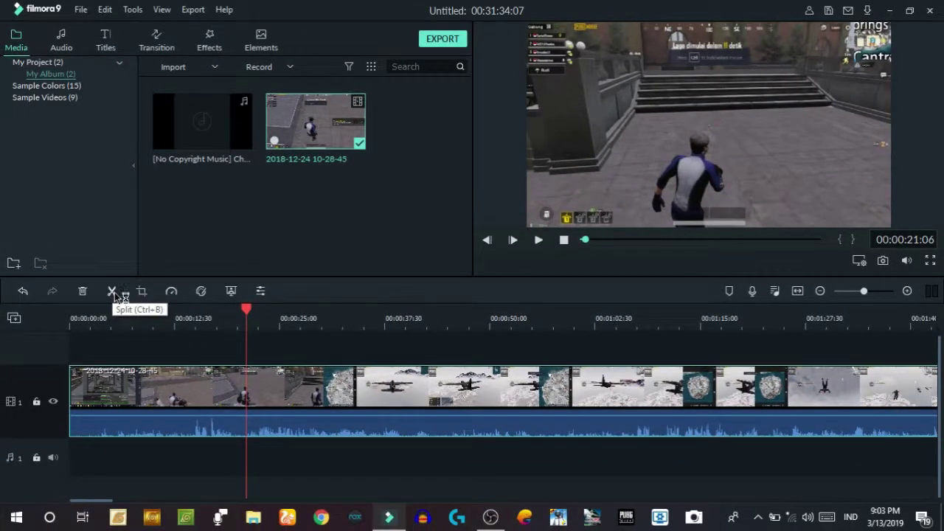
left_click(115, 293)
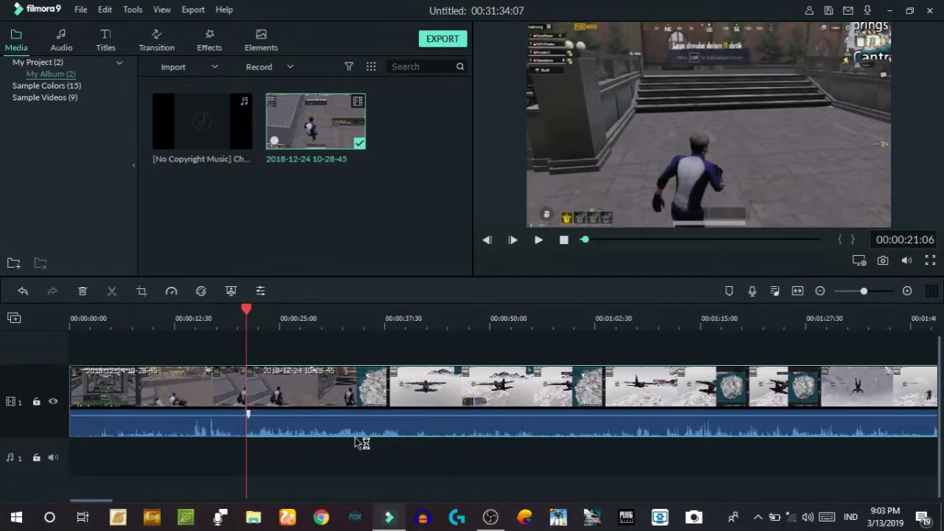
left_click_drag(248, 312, 248, 315)
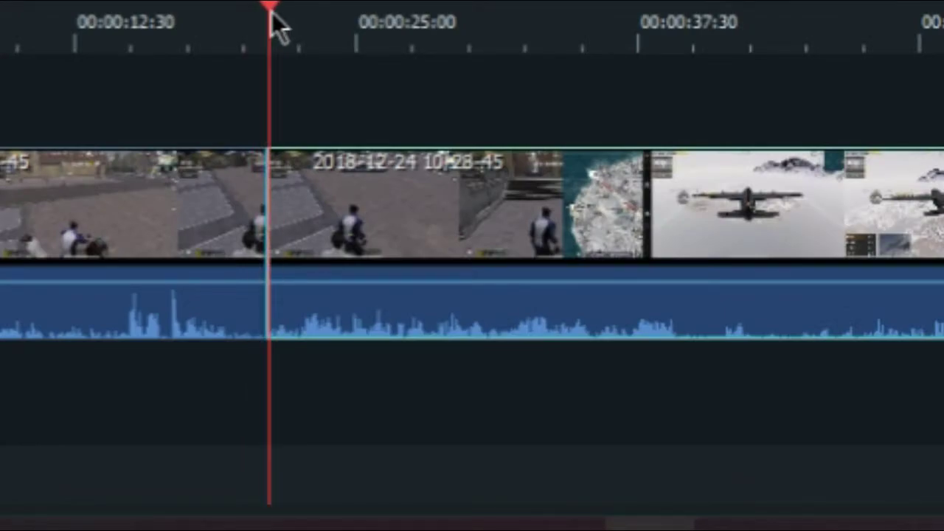
mouse_move(271, 16)
left_mouse_down()
mouse_move(280, 17)
mouse_move(271, 17)
left_mouse_up()
left_click_drag(384, 207, 575, 249)
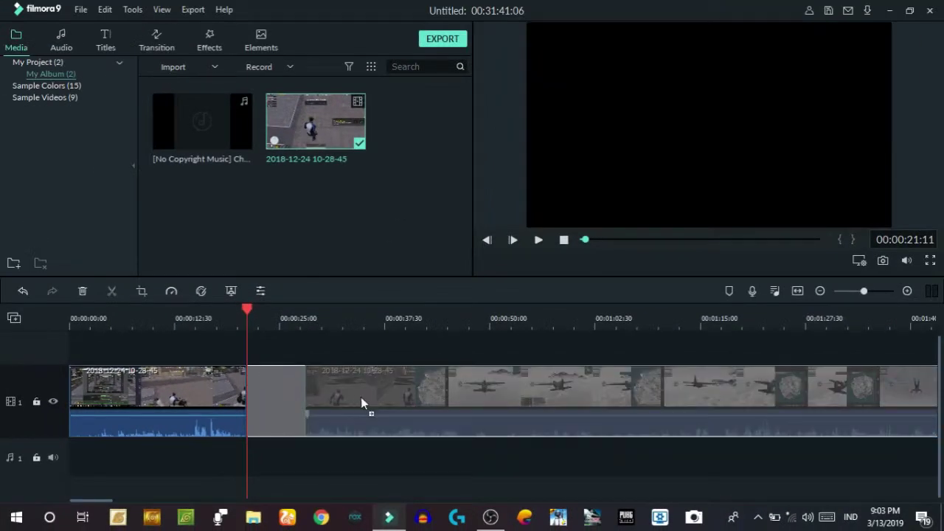
left_click_drag(361, 397, 353, 393)
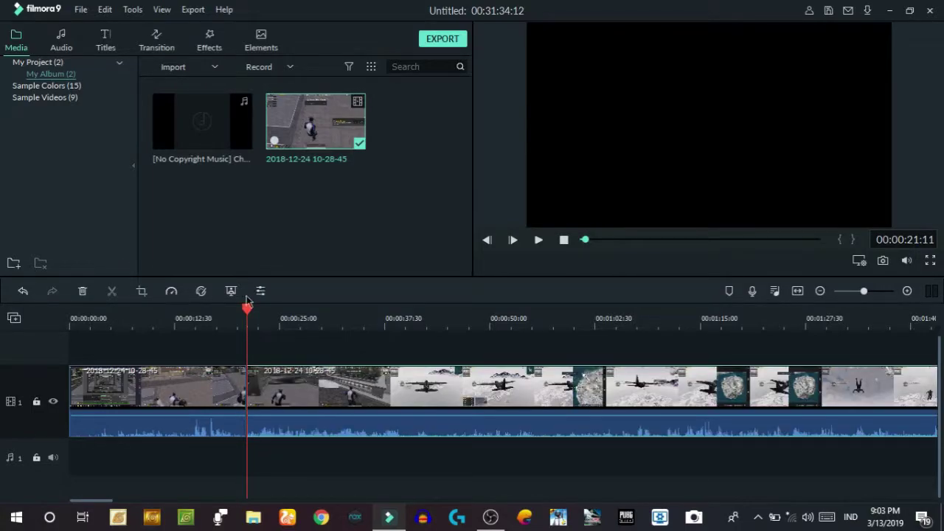
left_click_drag(248, 310, 307, 344)
left_click(297, 310)
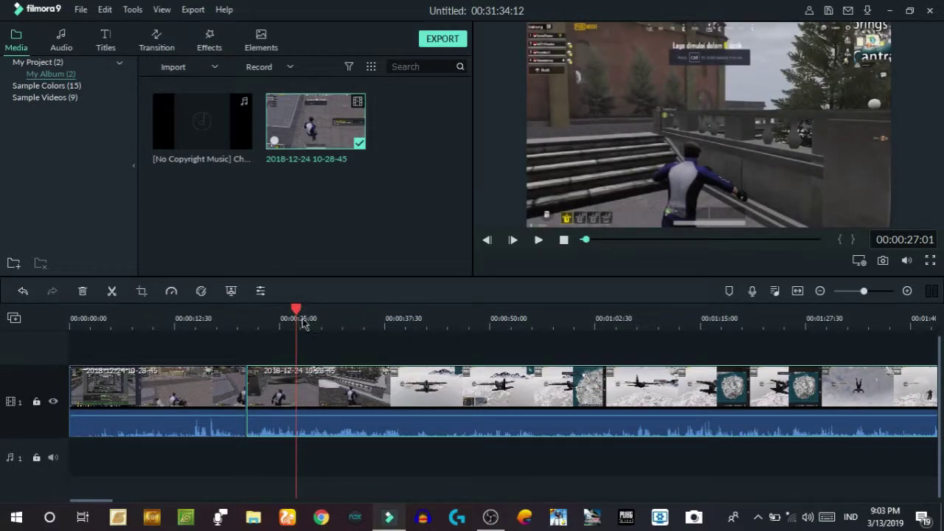
- Make a second cut near 00:00:39 and delete the middle piece of the clip
left_click(317, 319)
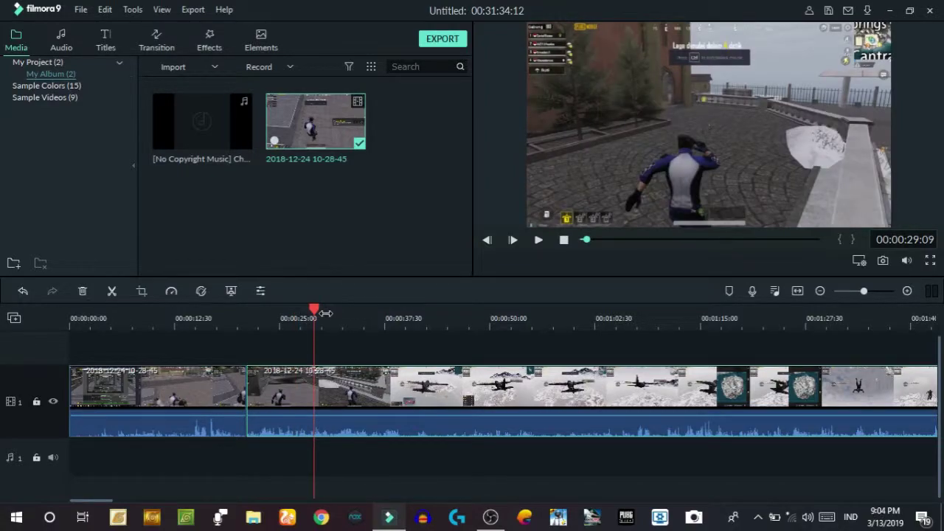
left_click_drag(314, 309, 404, 356)
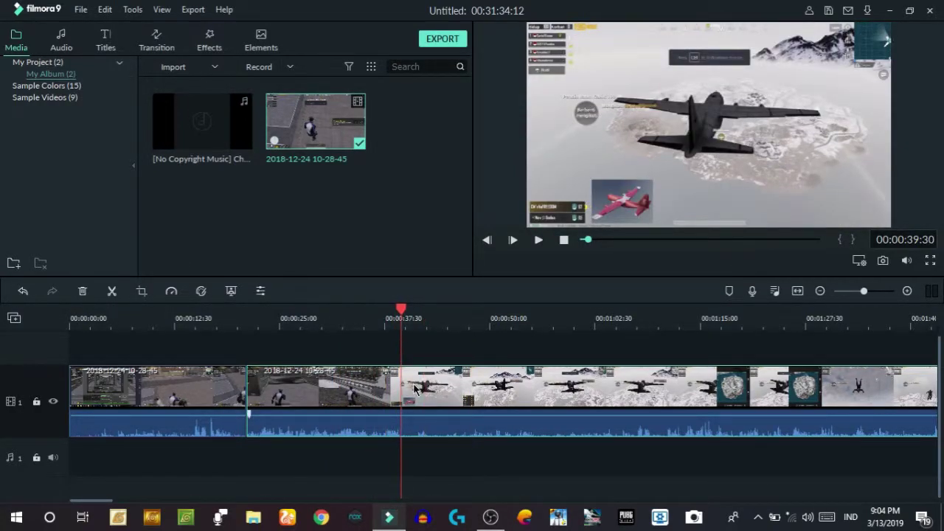
left_click(113, 291)
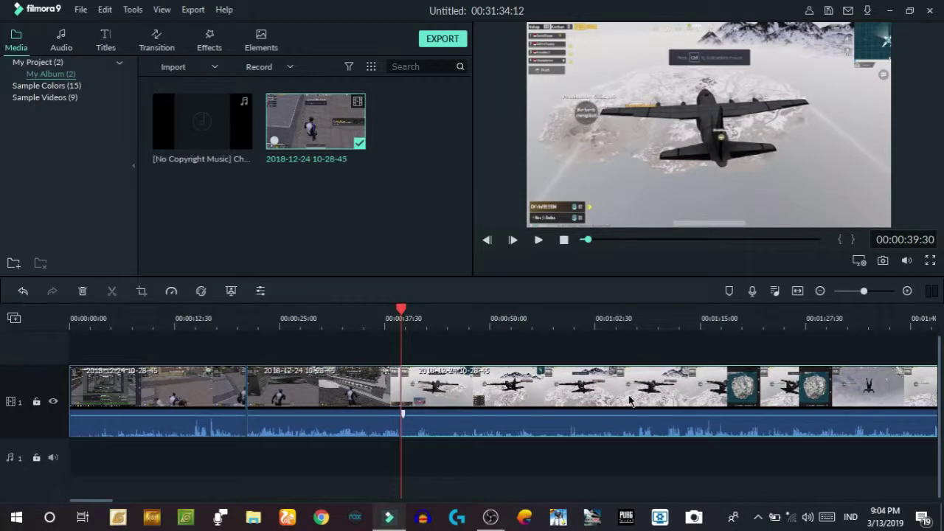
left_click(336, 399)
left_click_drag(350, 318, 335, 319)
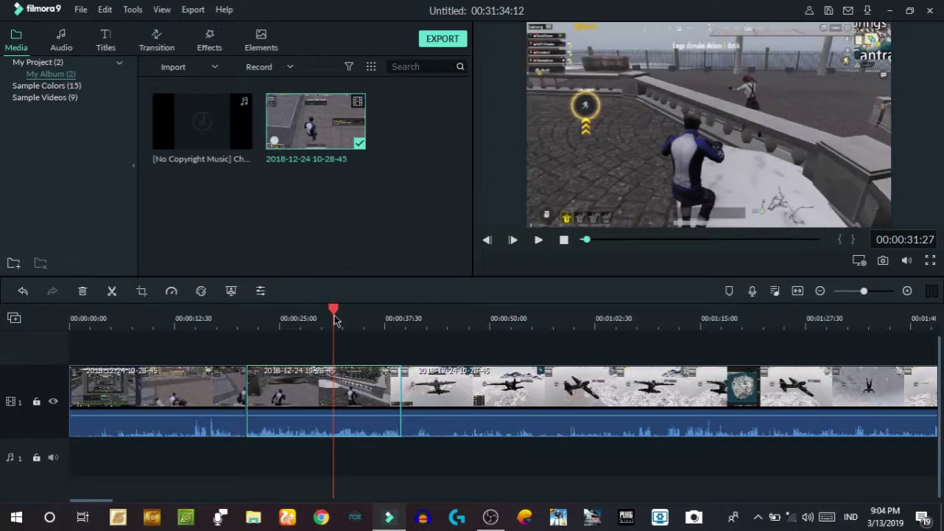
key("Delete")
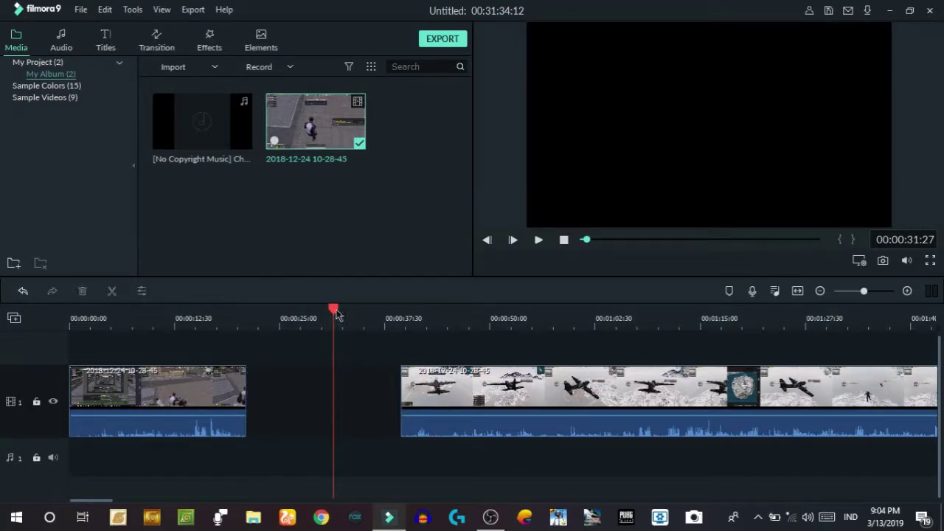
- Select the second gameplay clip and slide it left against the first to close the gap
left_click(212, 368)
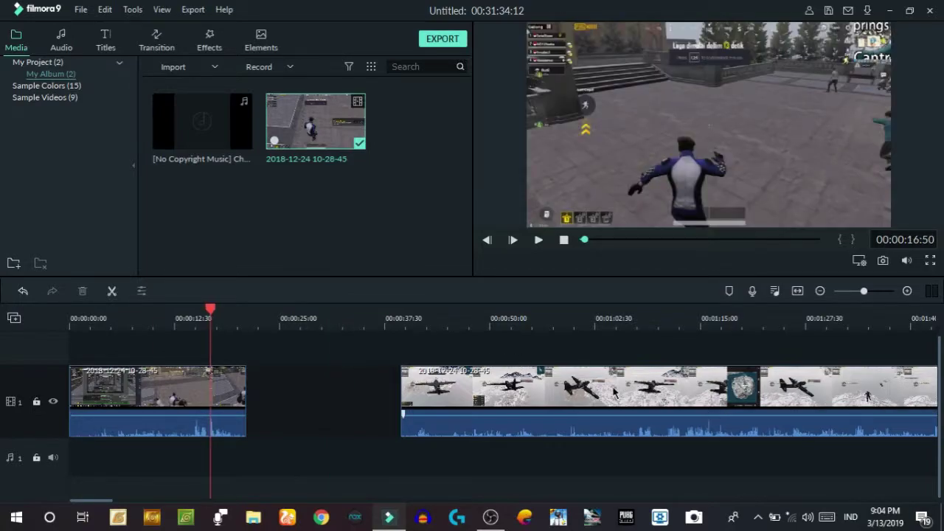
left_click(527, 395)
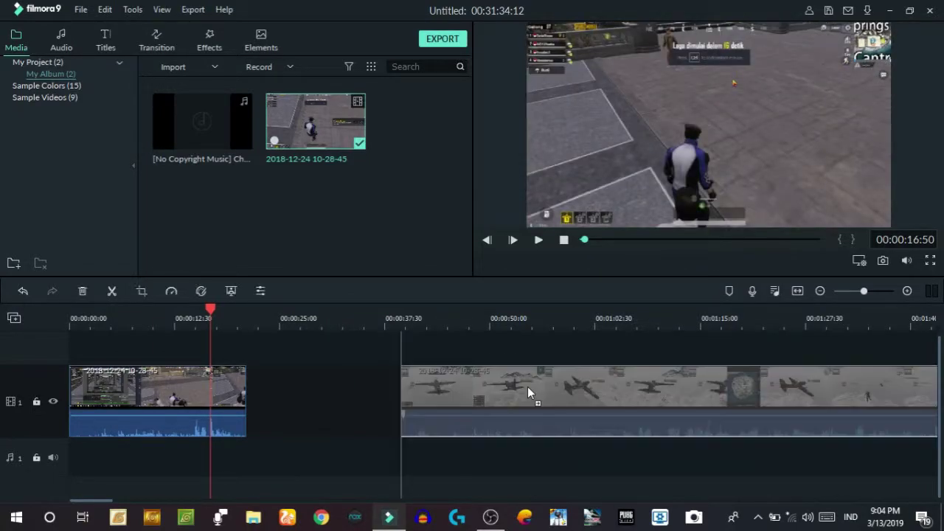
left_click_drag(551, 417, 373, 413)
- Scrub past the join and play the preview to check the joined footage
left_click_drag(214, 316, 238, 320)
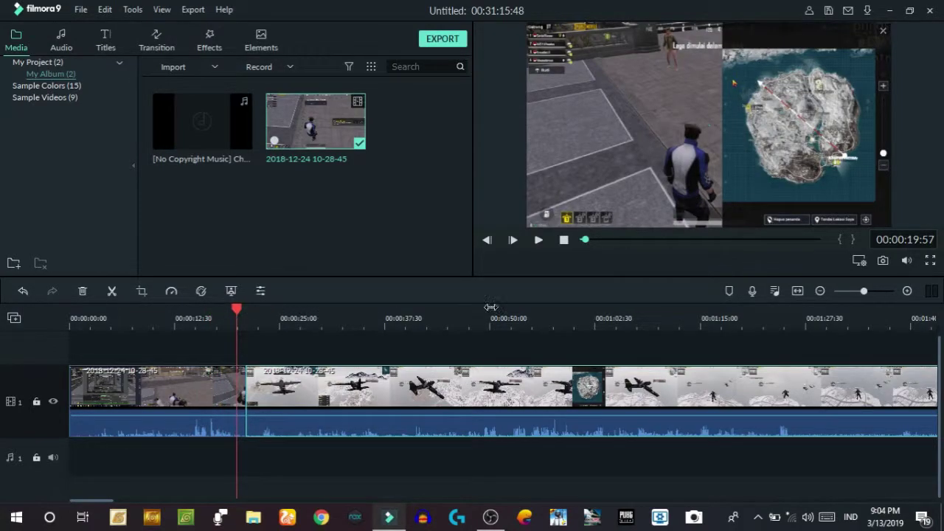
key("space")
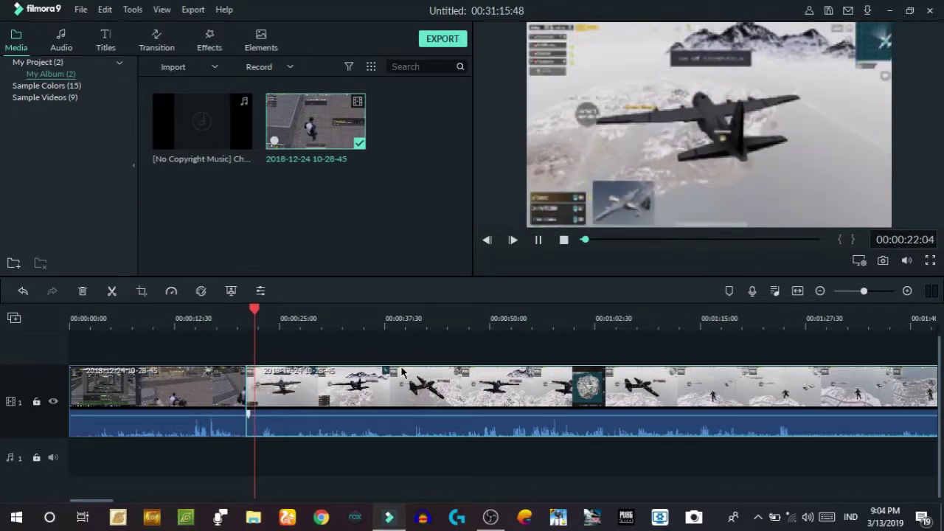
left_click(252, 312)
left_click_drag(258, 312, 397, 319)
left_click(548, 348)
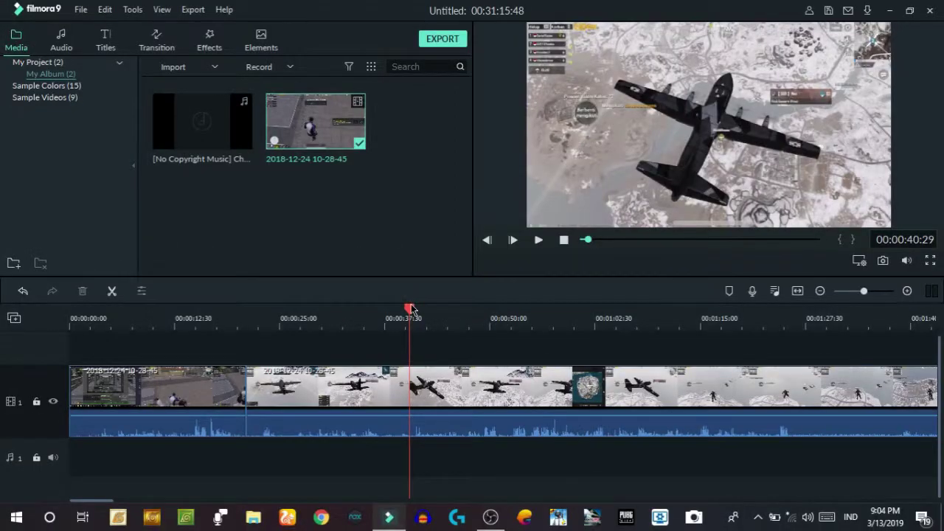
left_click_drag(419, 297, 213, 317)
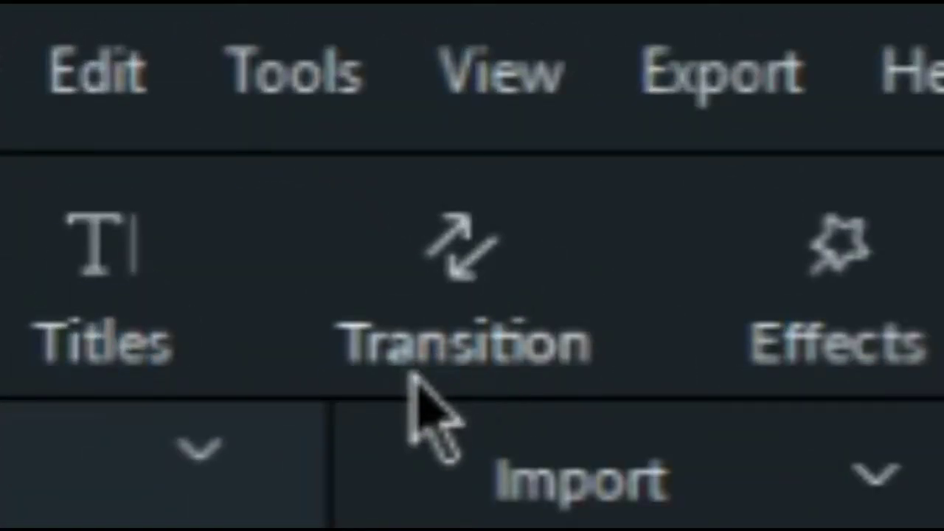
- Open the Transition library and browse the Basic, 3D, Ripple & Dissolve and Speed Blur categories
left_click(468, 266)
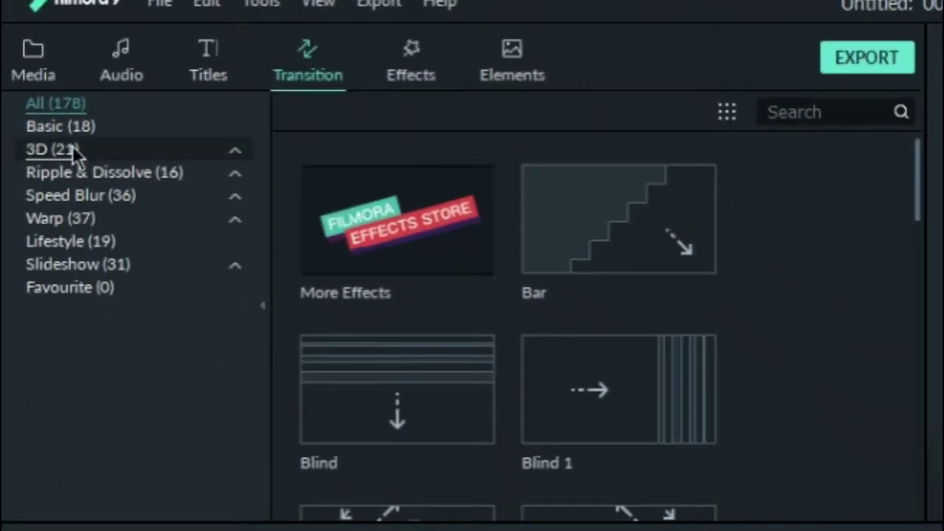
left_click(70, 125)
left_click(83, 147)
left_click(106, 174)
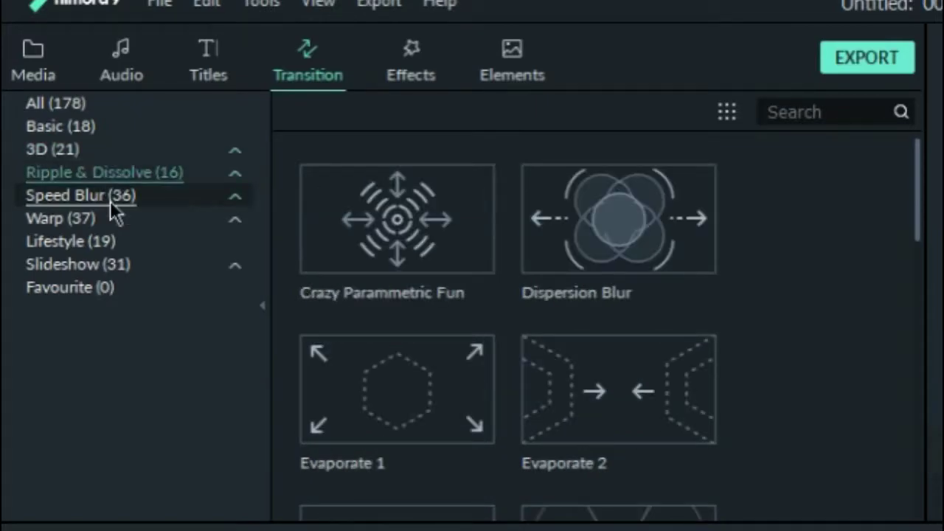
left_click(110, 196)
left_click(112, 218)
left_click(114, 240)
left_click(115, 264)
left_click(115, 286)
left_click(114, 149)
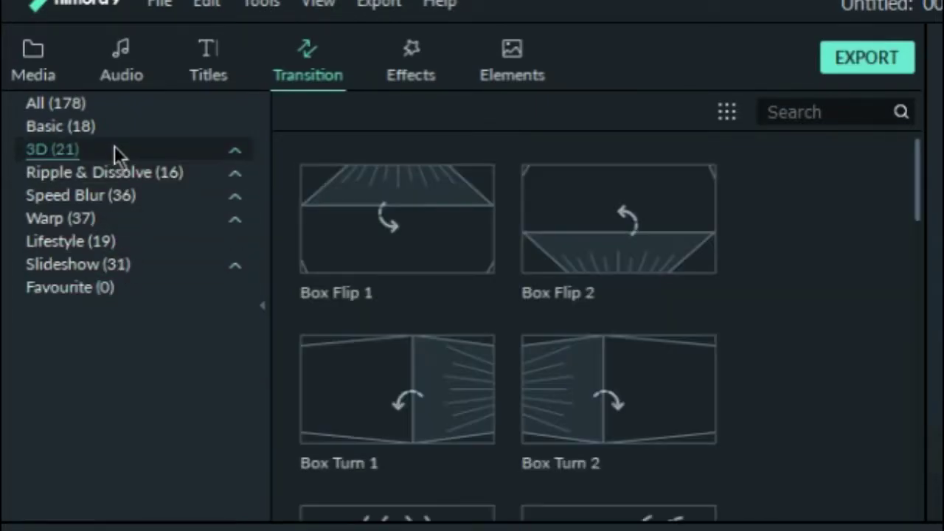
left_click(139, 175)
left_click(142, 197)
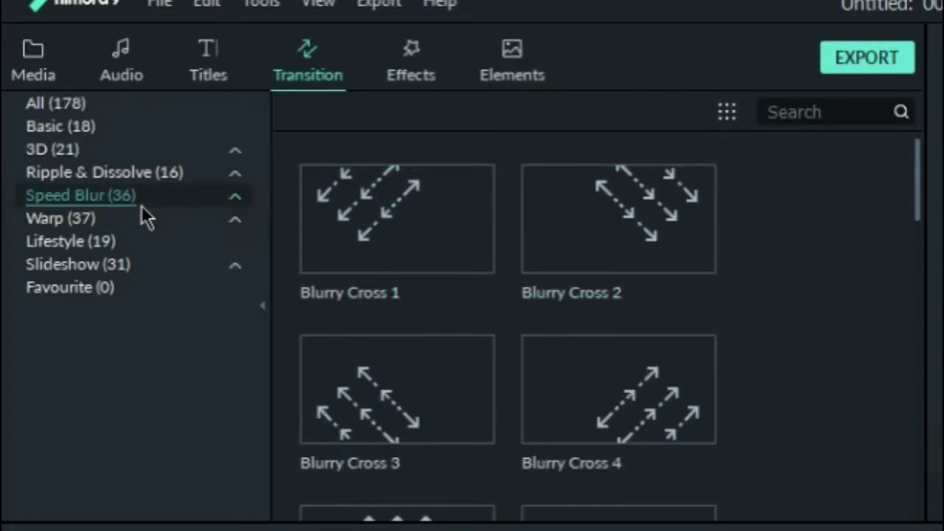
left_click(88, 172)
left_click(67, 149)
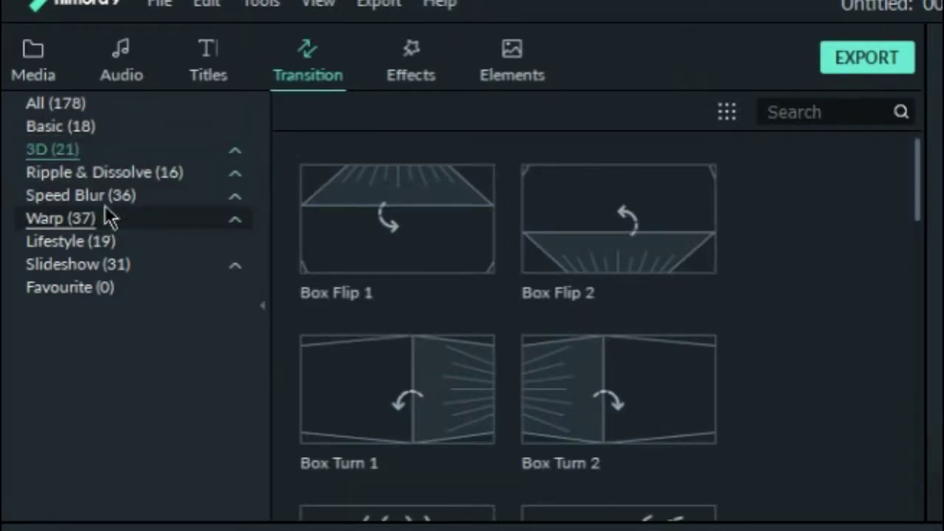
left_click(111, 196)
- Show the Warp category and select the Cross Zoom transition
scroll(643, 344, "down", 10)
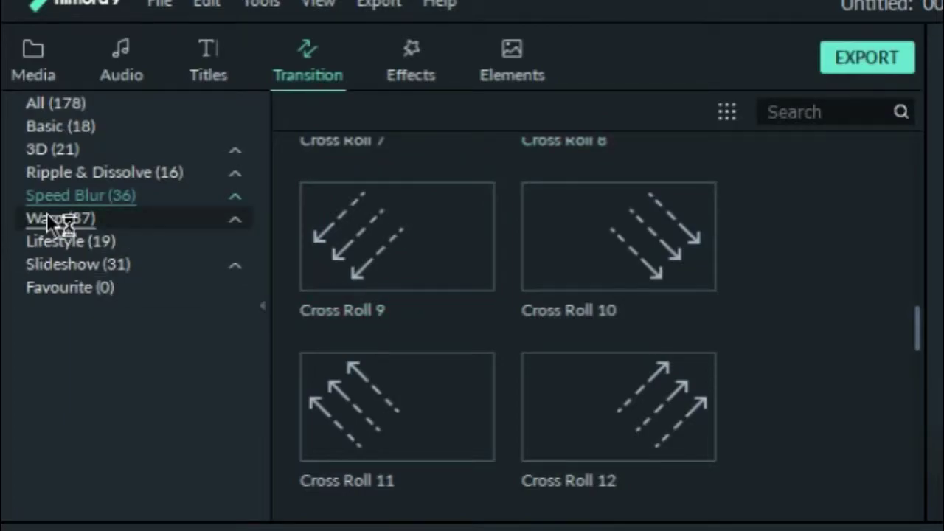
left_click(59, 220)
scroll(634, 332, "down", 5)
scroll(623, 317, "down", 3)
scroll(631, 372, "down", 3)
scroll(698, 320, "up", 6)
left_click(440, 262)
left_click_drag(443, 258, 475, 255)
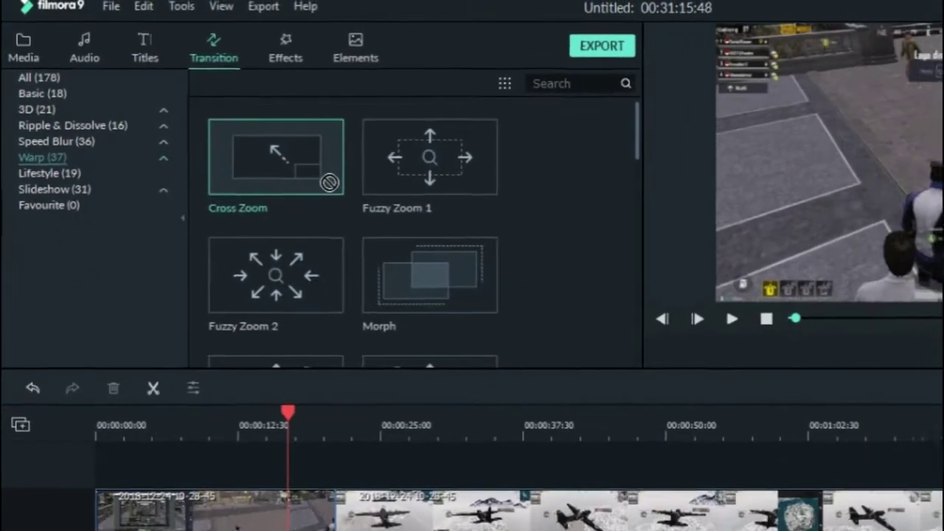
- Drag Cross Zoom onto the boundary between the first two gameplay clips
left_click_drag(333, 183, 514, 203)
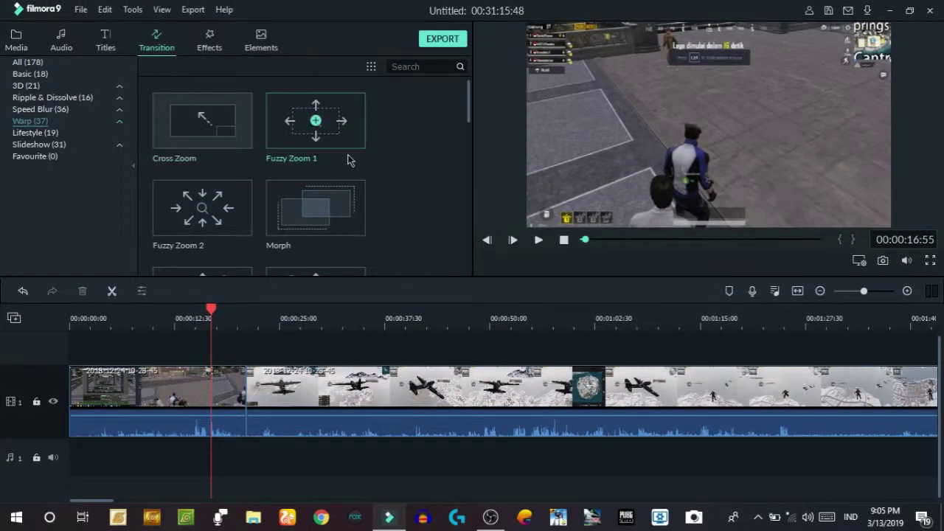
left_click_drag(236, 140, 239, 407)
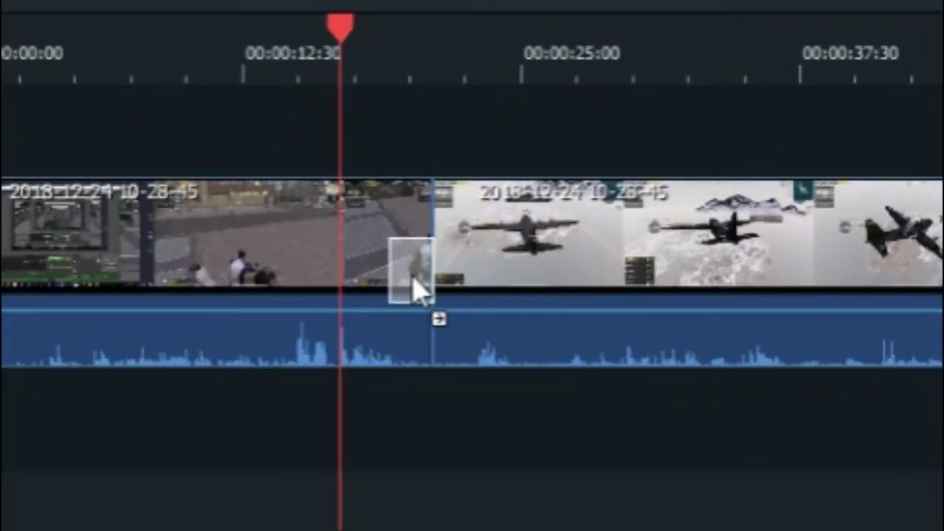
left_click_drag(413, 287, 432, 287)
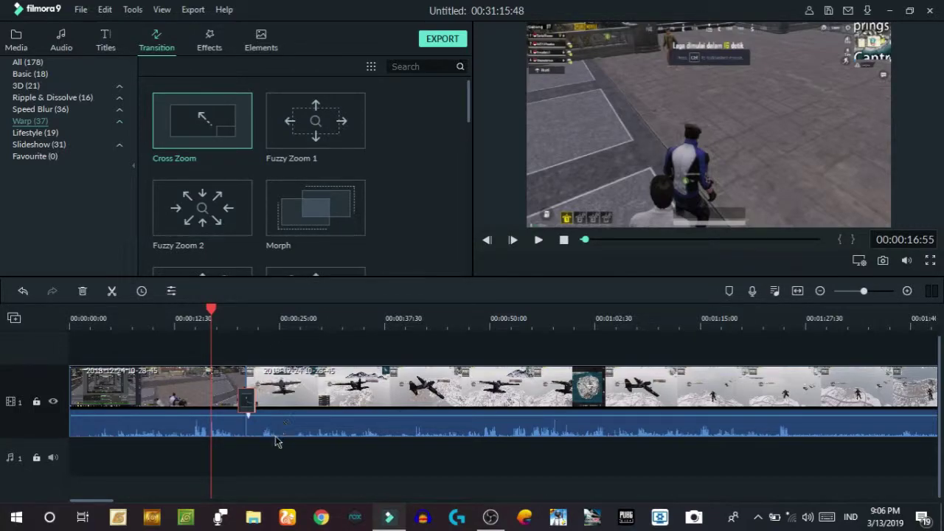
- Set the Cross Zoom transition duration to 00:00:00:20 and confirm with OK
double_click(249, 403)
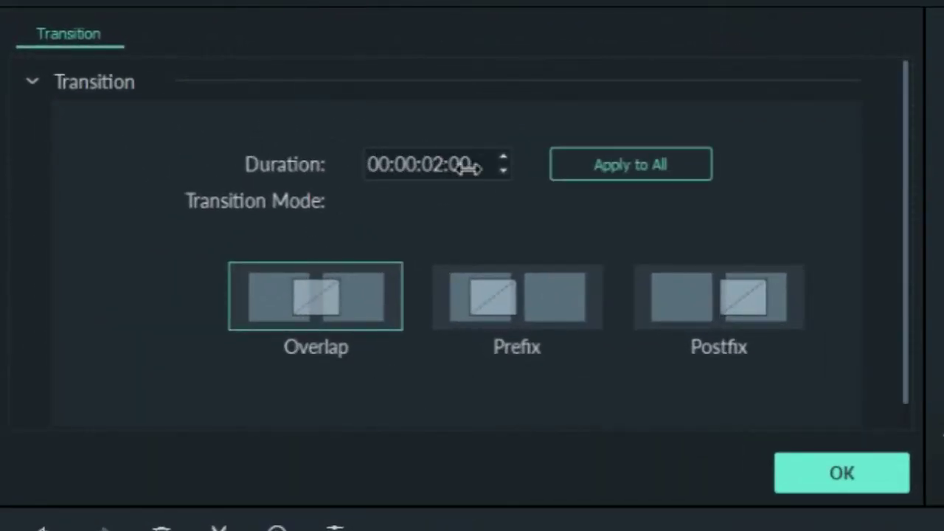
left_click(469, 176)
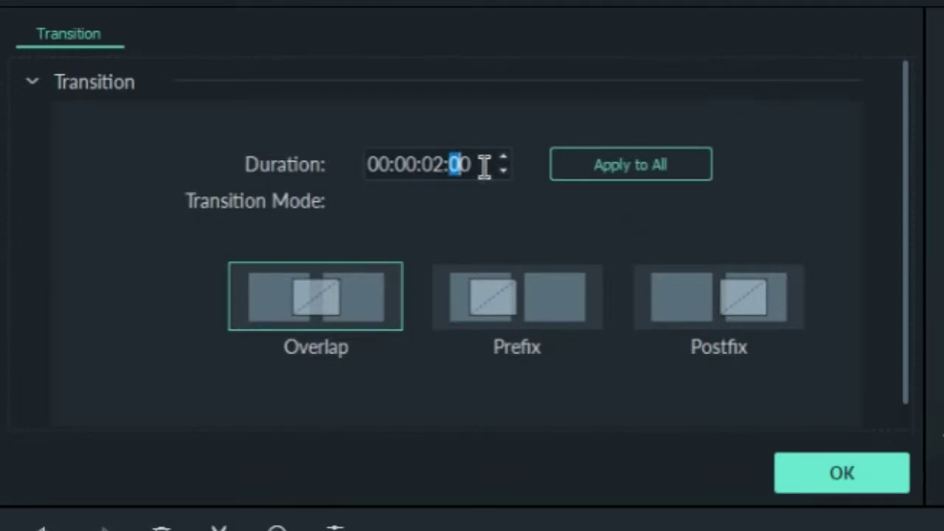
type("2")
left_click(432, 165)
key("Right")
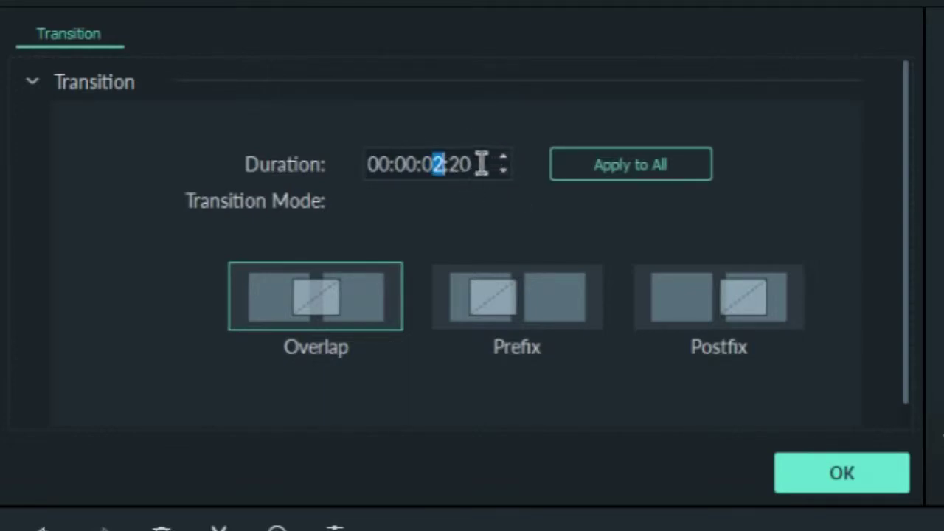
type("0")
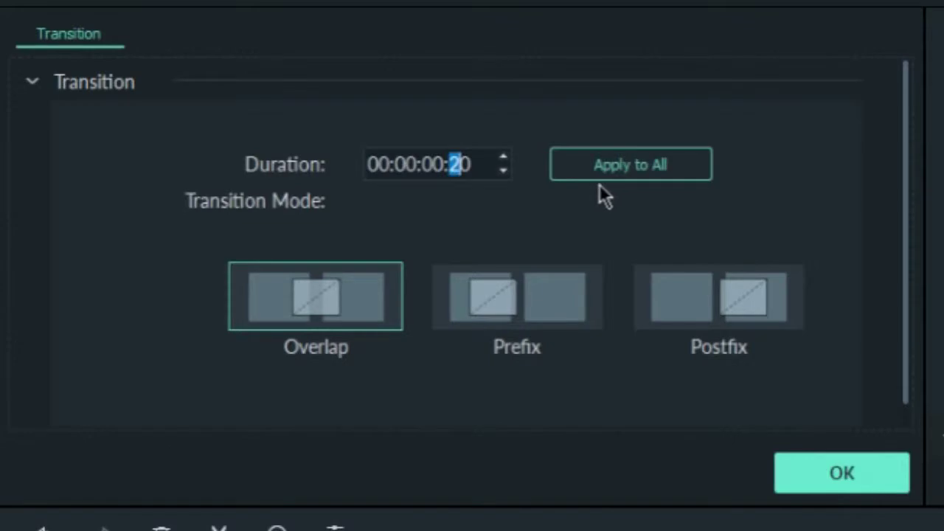
left_click(839, 470)
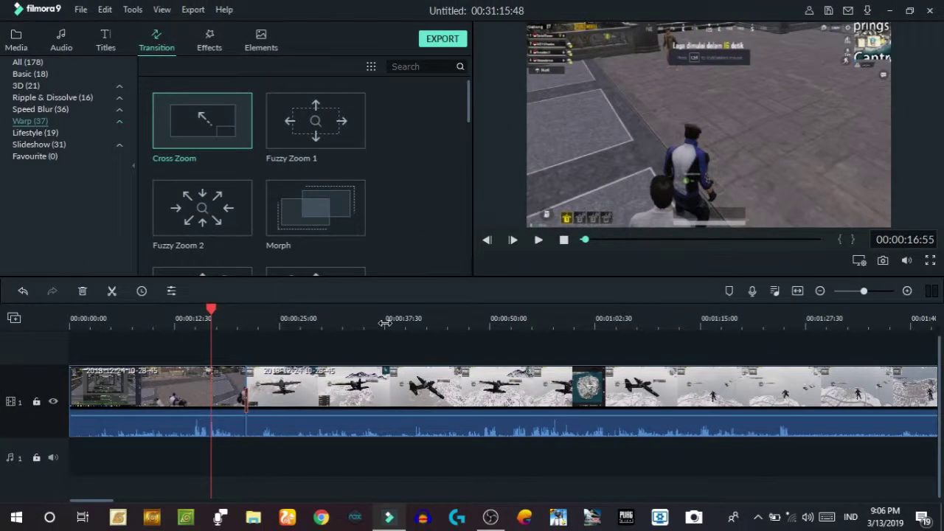
left_click_drag(384, 323, 503, 325)
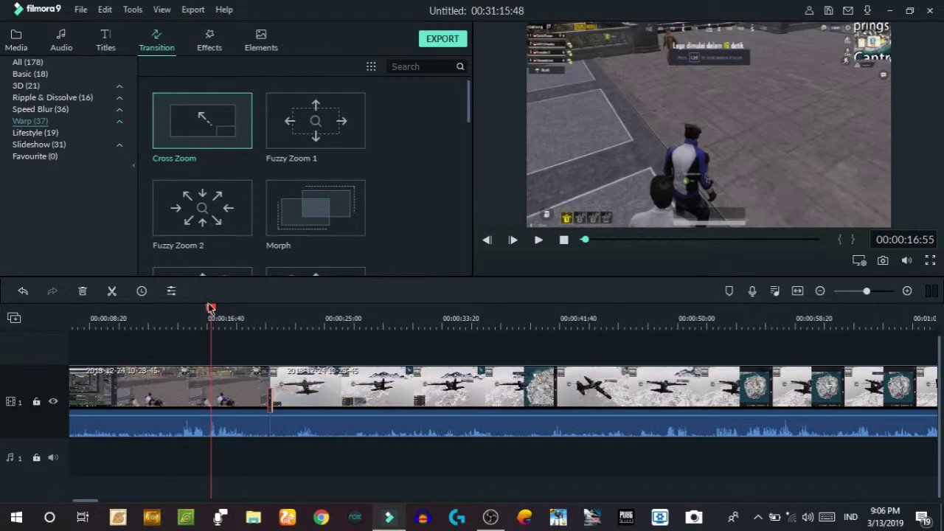
left_click_drag(216, 318, 247, 327)
left_click(538, 239)
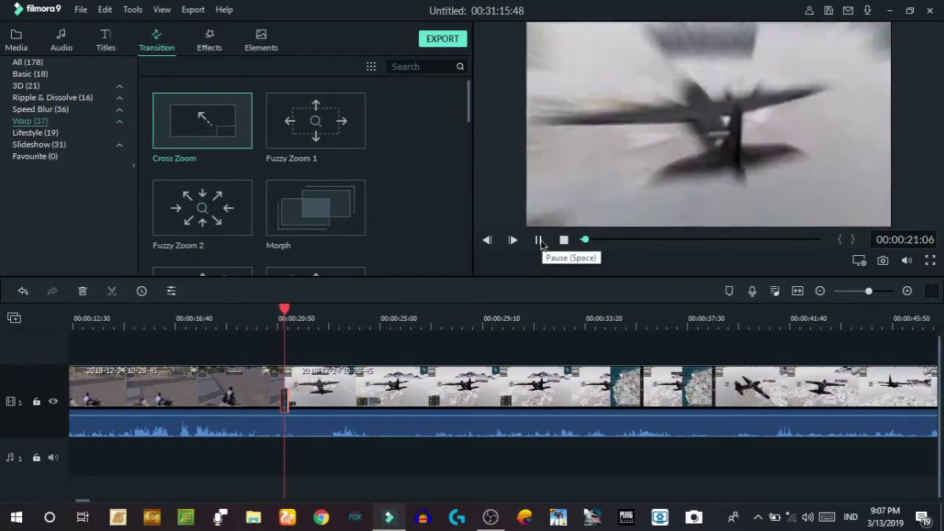
left_click(263, 313)
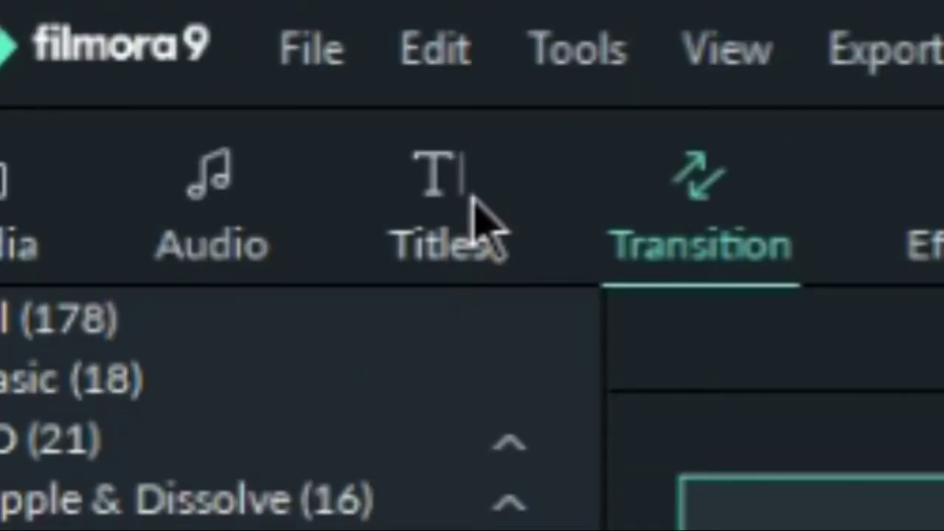
- Open the Titles library and browse the Custom, Openers and Titles template categories
left_click(443, 208)
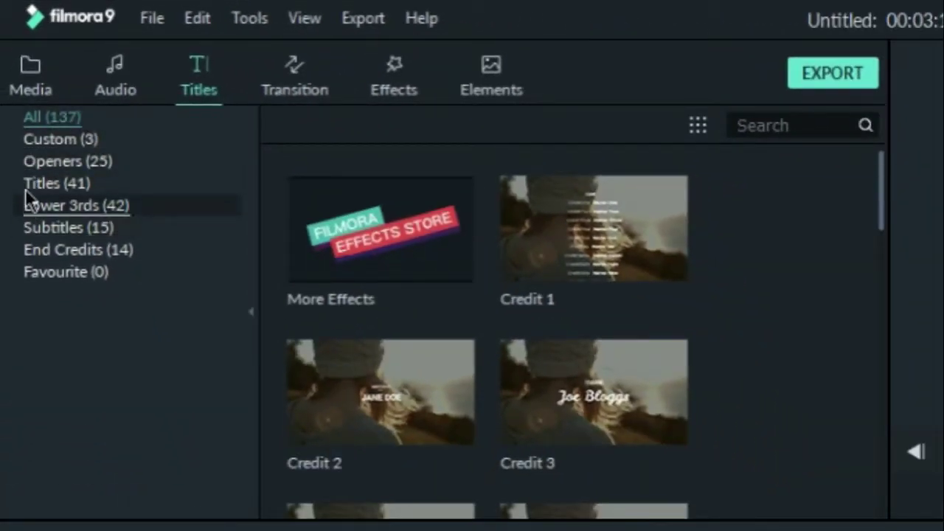
left_click(47, 138)
left_click(88, 161)
left_click(66, 138)
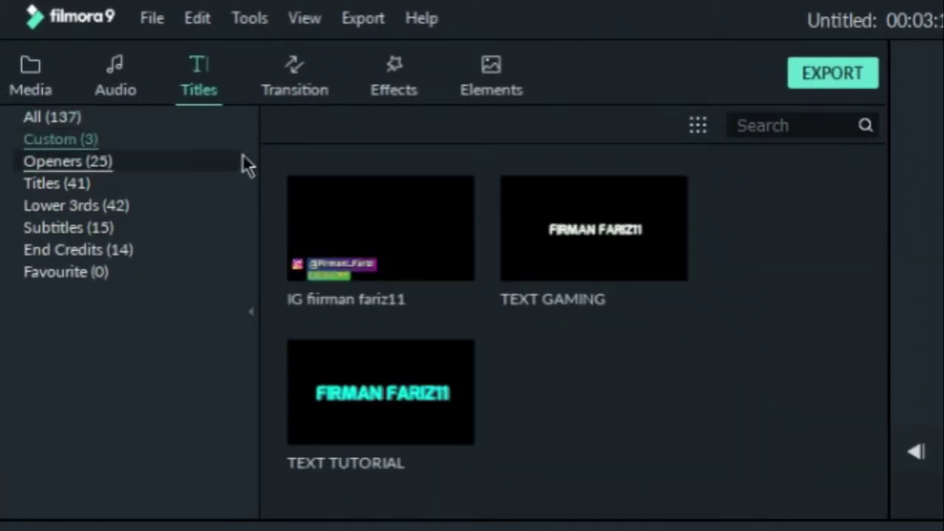
left_click(115, 164)
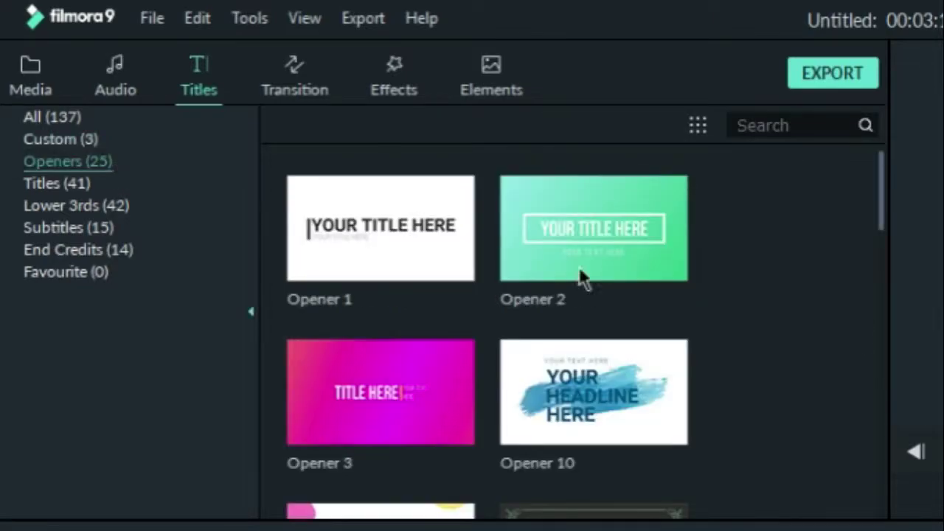
scroll(516, 244, "down", 15)
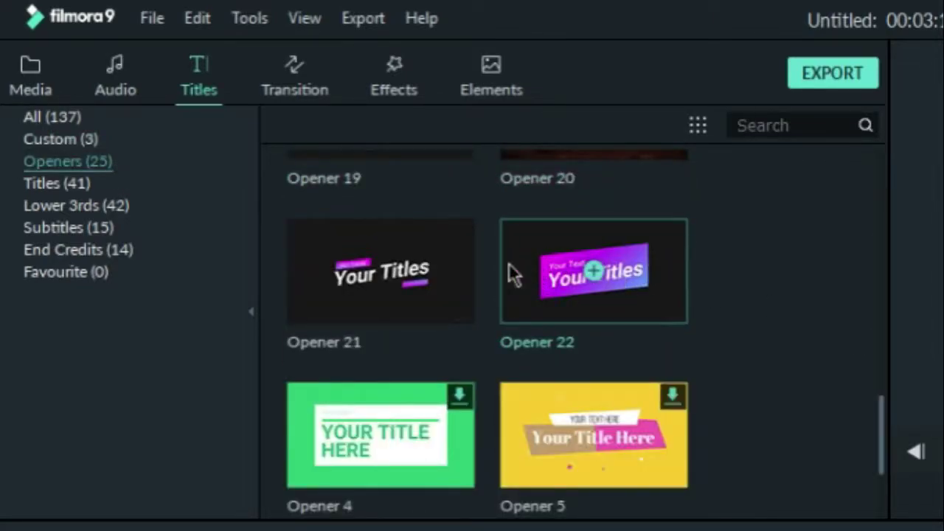
scroll(595, 309, "up", 5)
scroll(595, 309, "down", 5)
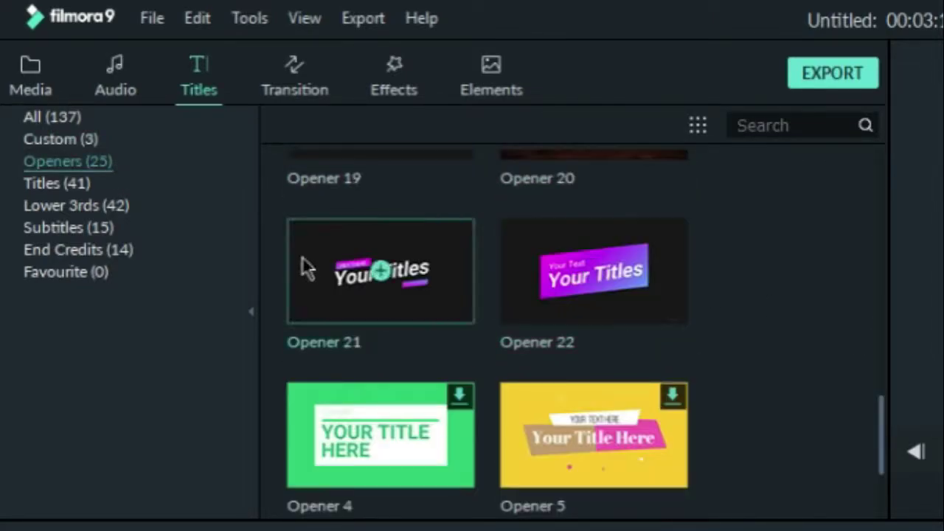
left_click(81, 190)
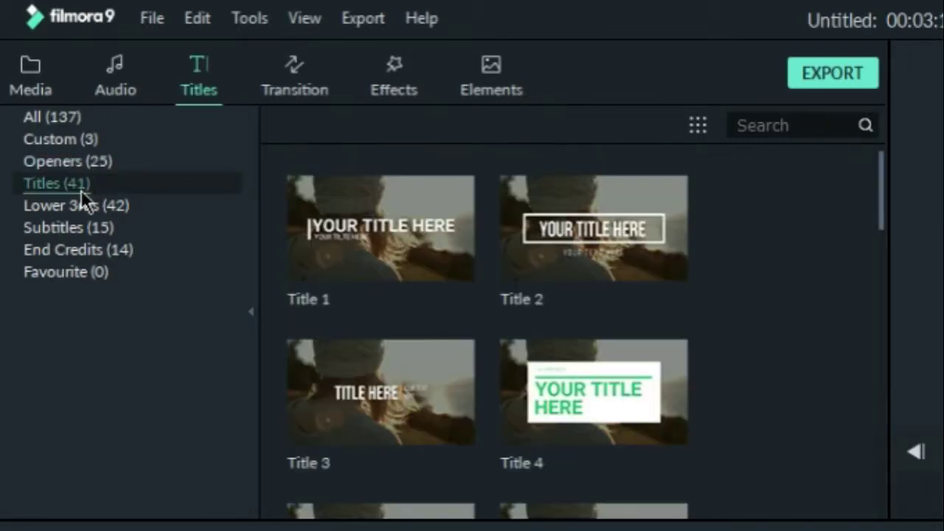
scroll(558, 305, "down", 10)
- Switch to the Lower 3rds templates and preview the Lower Third 4 design
left_click(93, 208)
scroll(690, 316, "down", 10)
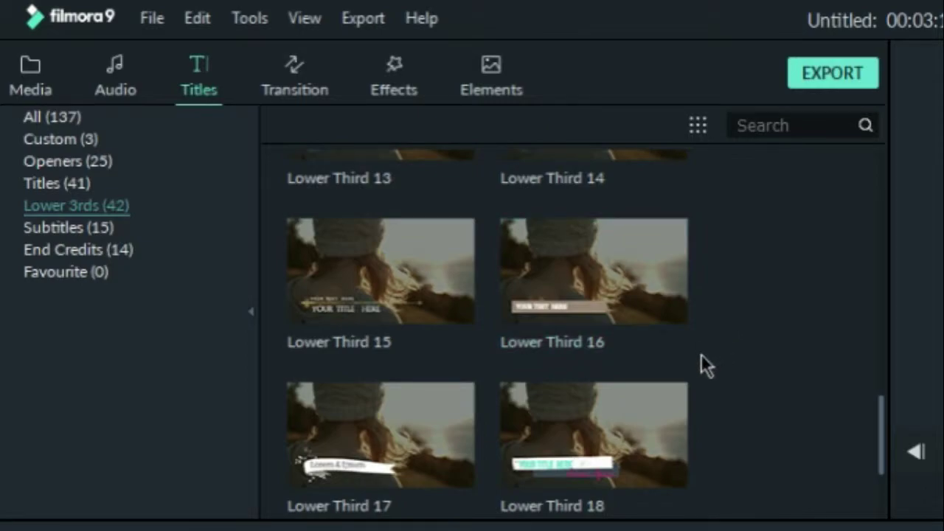
left_click(190, 205)
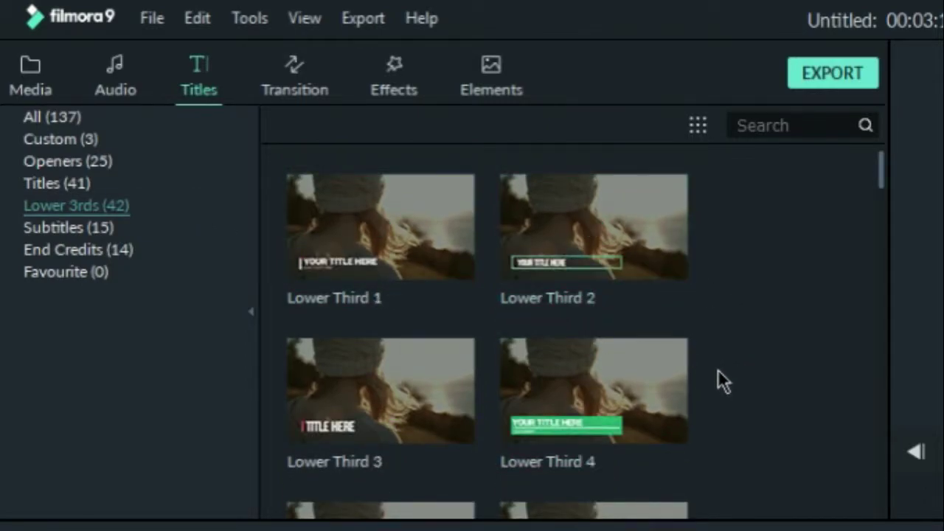
scroll(647, 339, "down", 5)
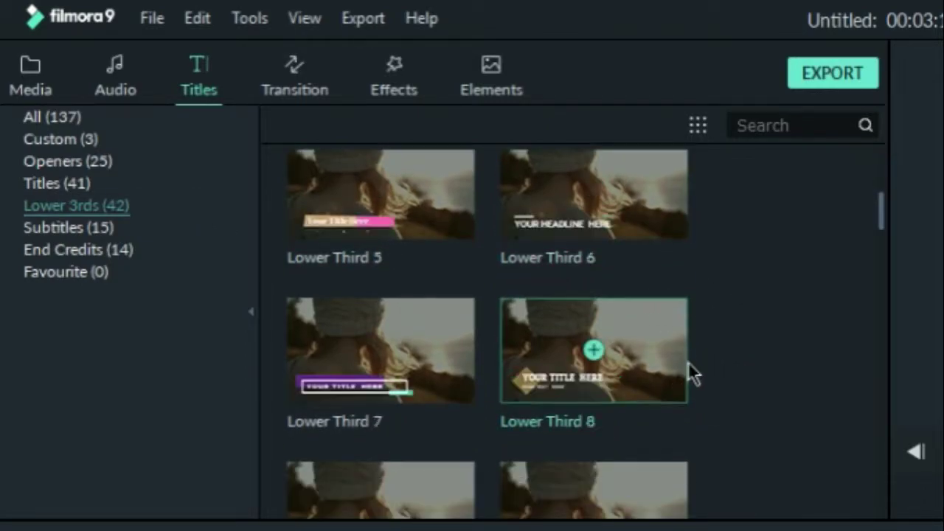
scroll(679, 339, "up", 5)
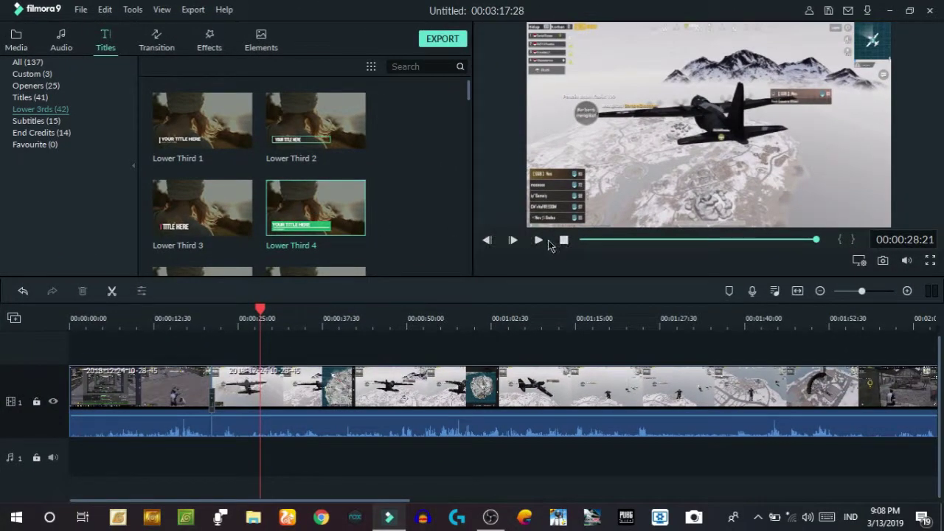
left_click(541, 239)
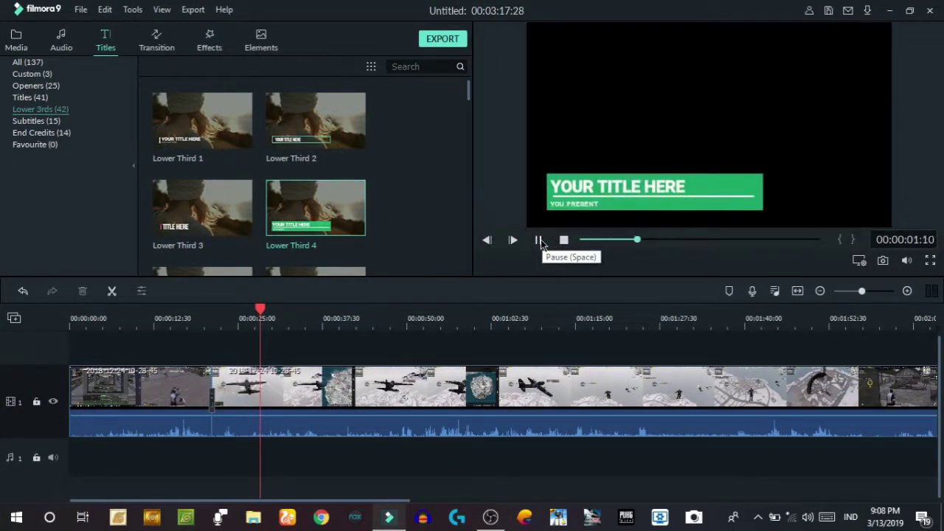
- Place Lower Third 4 on track 2 above the gameplay at about 00:00:12:30
left_click(539, 241)
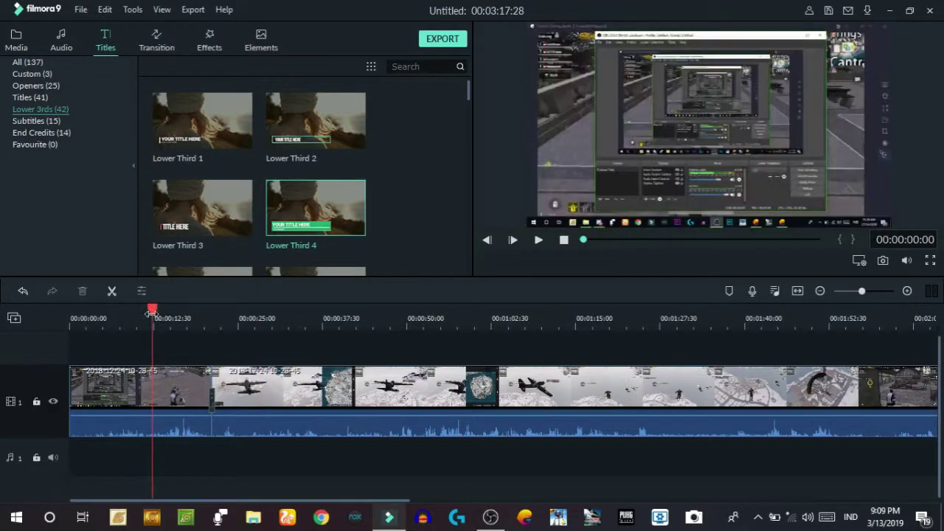
left_click_drag(286, 246, 165, 349)
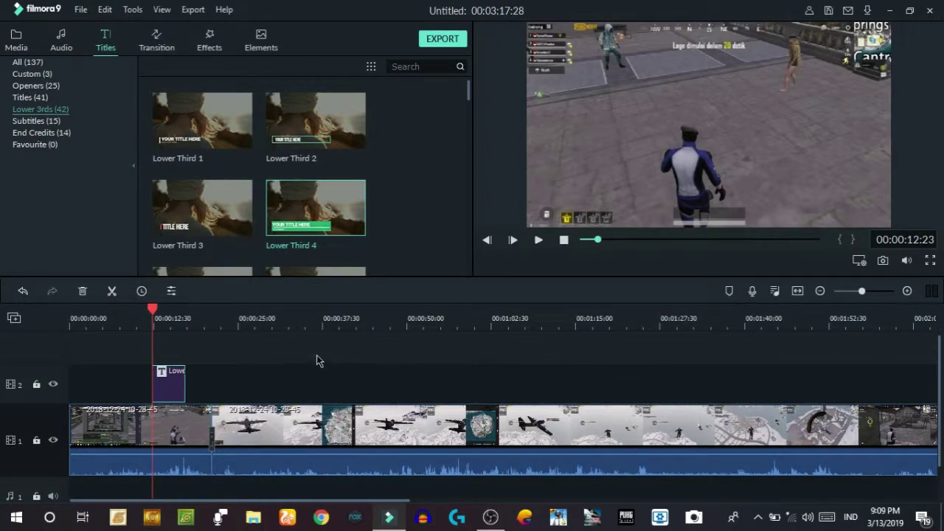
mouse_move(155, 307)
left_mouse_down()
mouse_move(170, 307)
mouse_move(140, 307)
left_mouse_up()
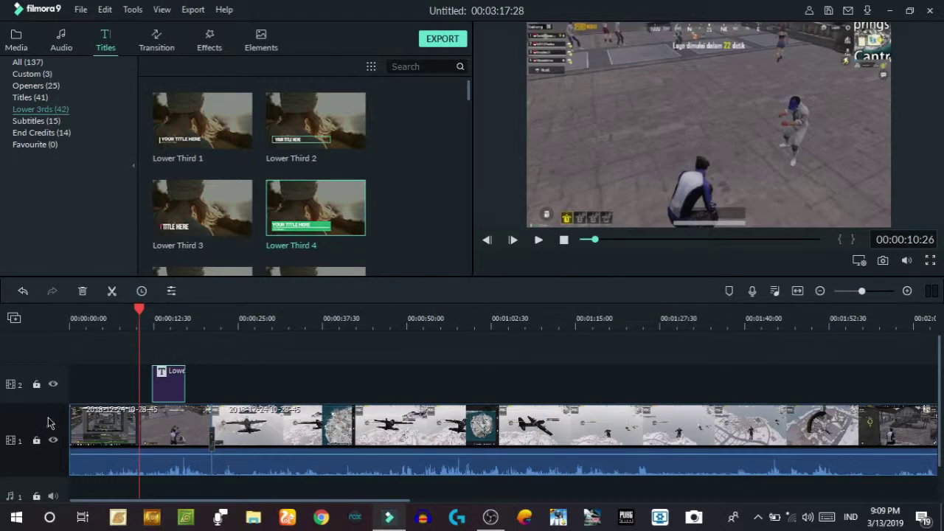
- Play back from just before the title to check the overlay on the gameplay
scroll(47, 487, "down", 2)
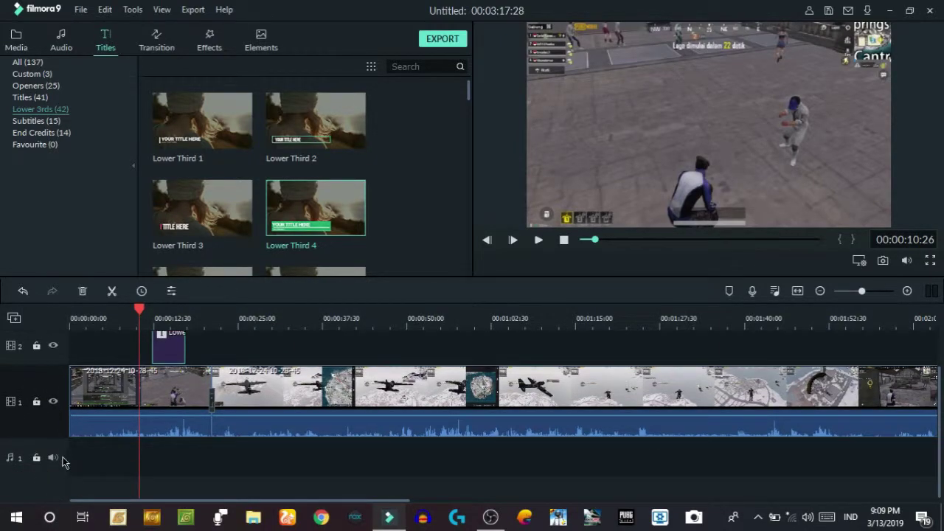
scroll(62, 458, "up", 2)
left_click(150, 314)
key("space")
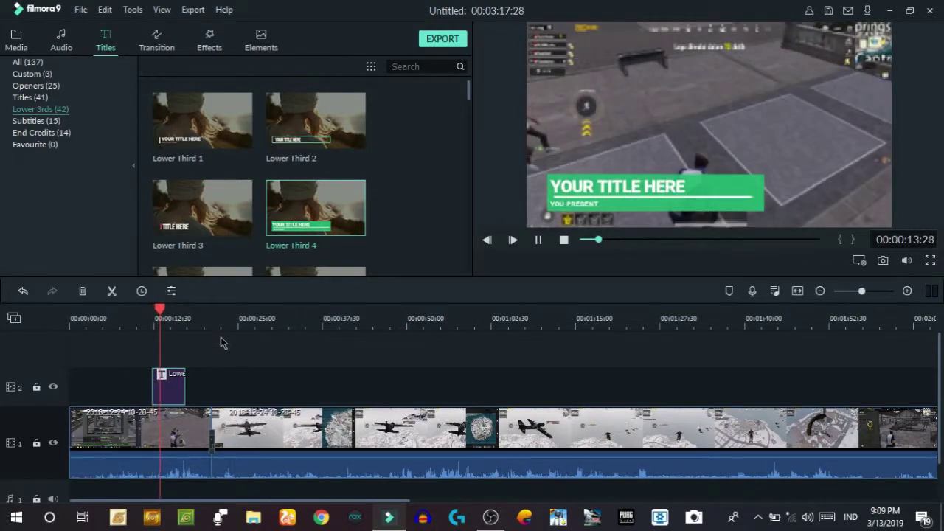
key("space")
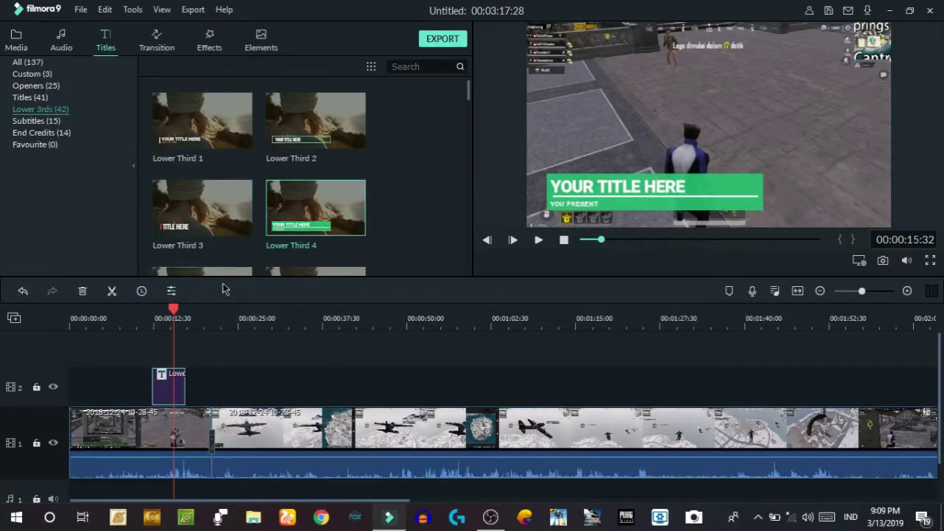
left_click(153, 319)
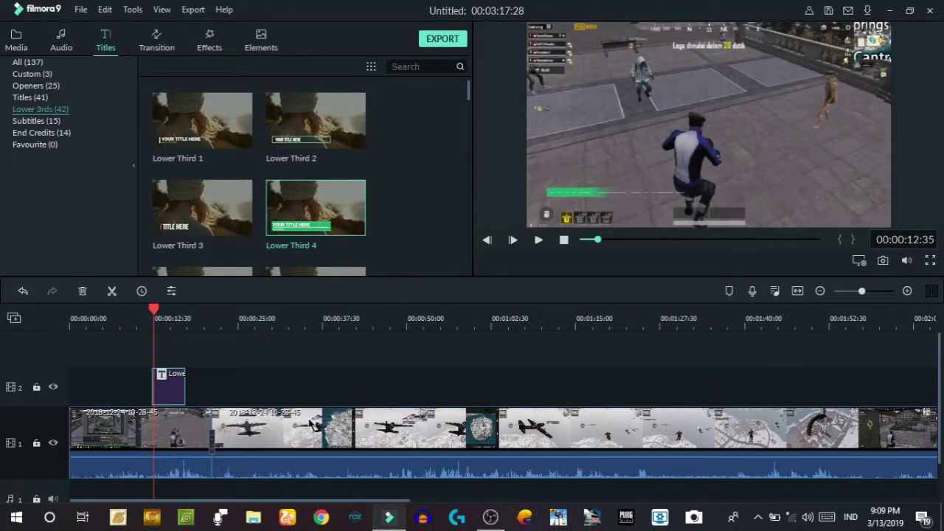
- Open the Lower Third 4 clip's text settings and launch the Advanced Text Edit window
double_click(179, 389)
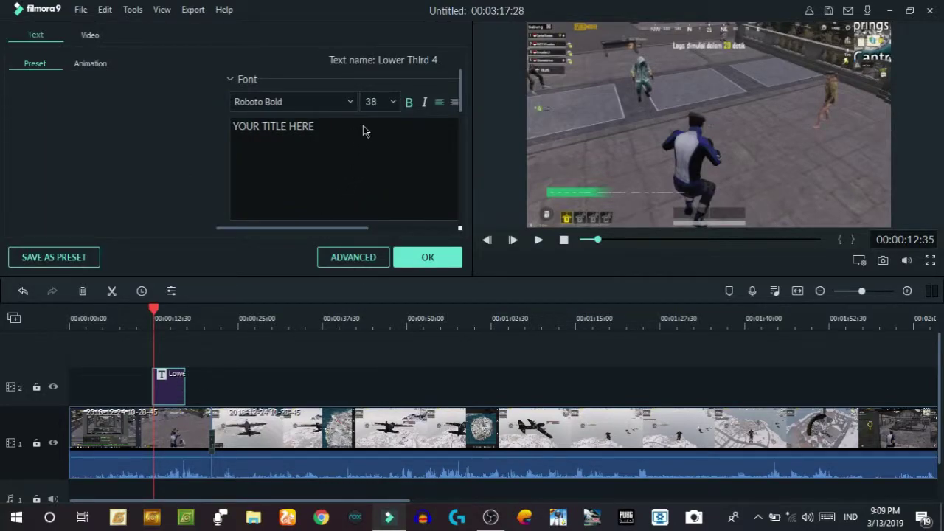
left_click(163, 313)
left_click_drag(163, 316, 152, 316)
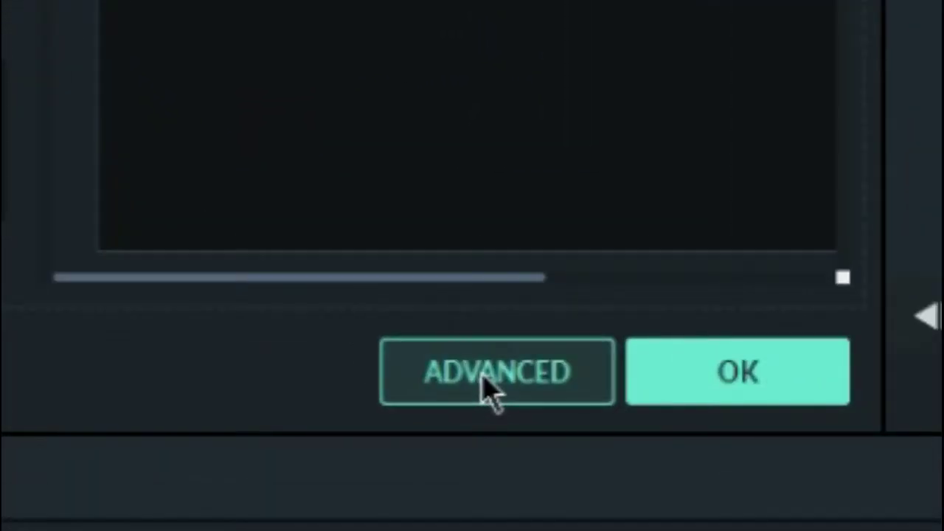
left_click(487, 391)
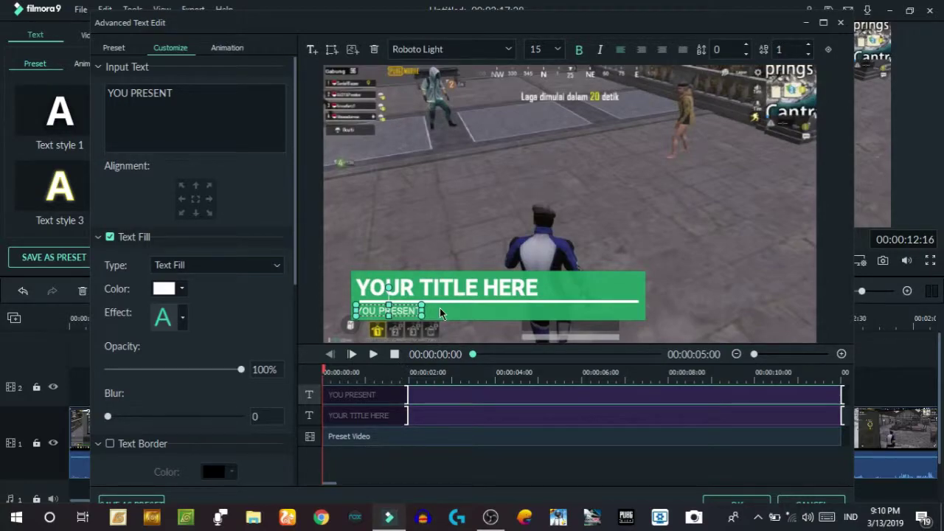
- Replace the YOU PRESENT subtitle text with 'Follow Me'
left_click(190, 95)
key("BackSpace")
key("BackSpace")
key("BackSpace")
key("BackSpace")
key("BackSpace")
key("BackSpace")
key("BackSpace")
key("BackSpace")
key("BackSpace")
key("BackSpace")
key("BackSpace")
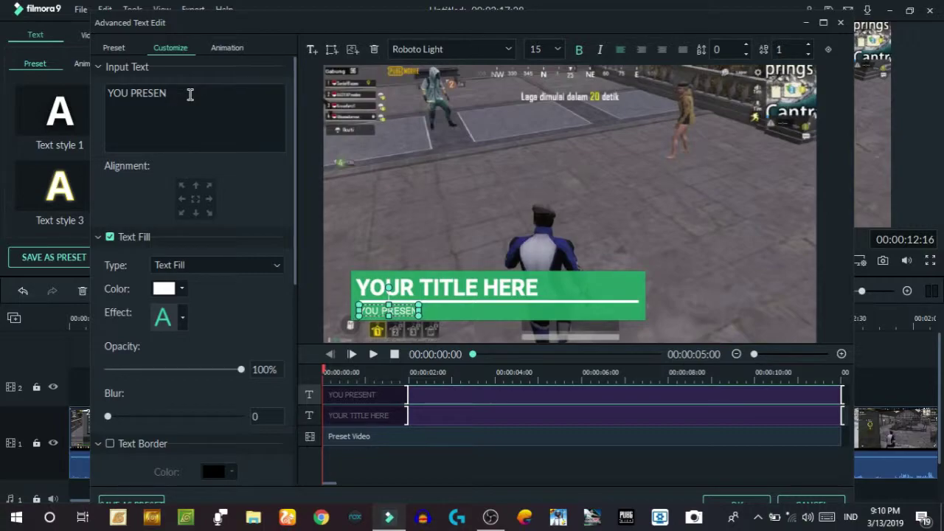
type("follo")
key("BackSpace")
key("BackSpace")
key("BackSpace")
key("BackSpace")
key("BackSpace")
type("Follow")
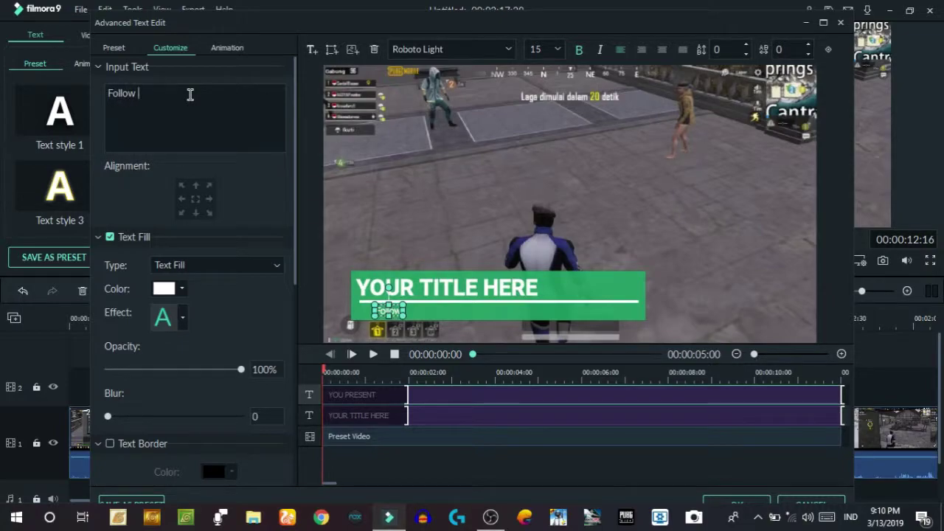
type(" Me")
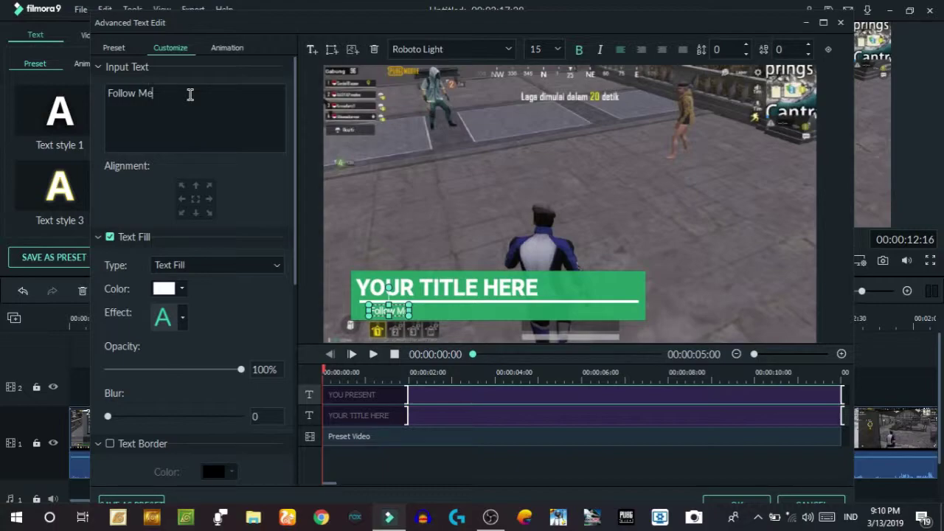
- Replace the YOUR TITLE HERE text with the creator's social handle
left_click(535, 284)
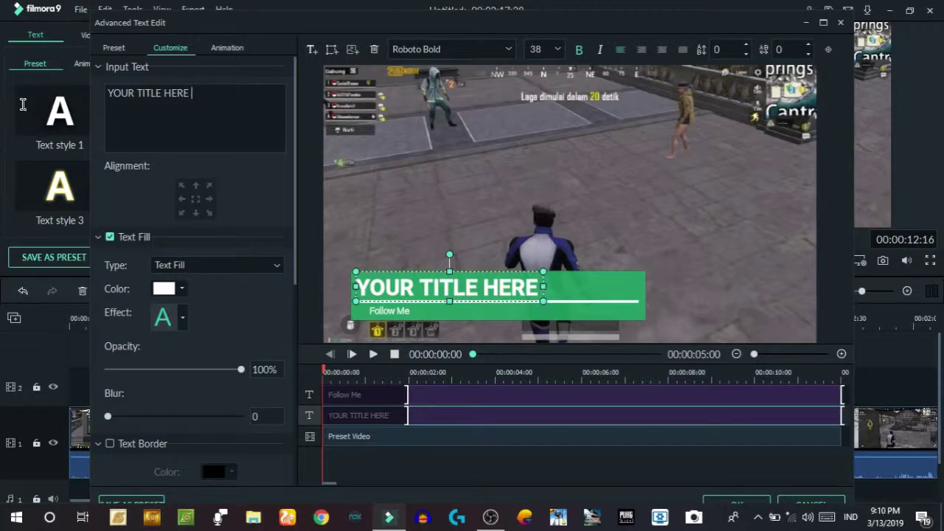
left_click_drag(194, 93, 95, 97)
key("BackSpace")
type("@Firman_fa")
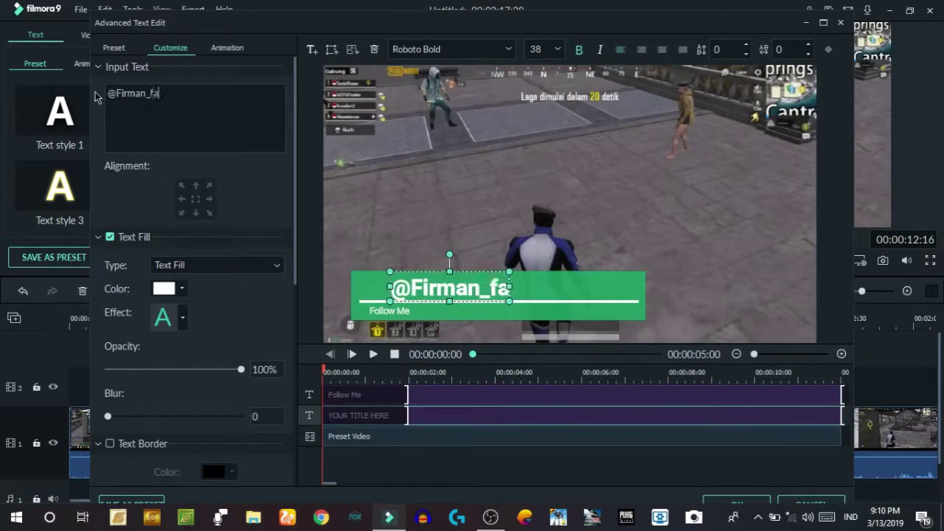
key("BackSpace")
key("BackSpace")
type("FA")
key("BackSpace")
type("ariz")
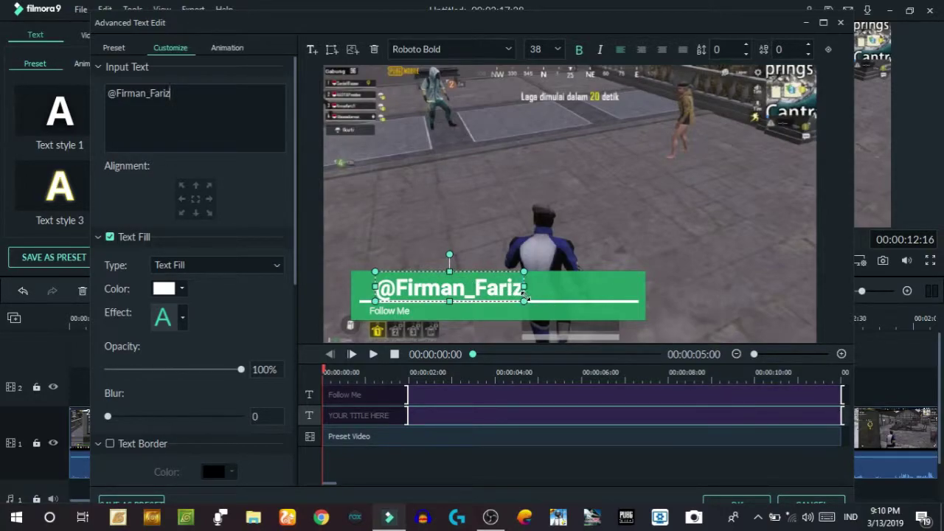
- Set the handle to font size 48, enlarge its box and move it onto the green bar
left_click_drag(527, 299, 498, 238)
left_click(558, 50)
scroll(557, 92, "down", 3)
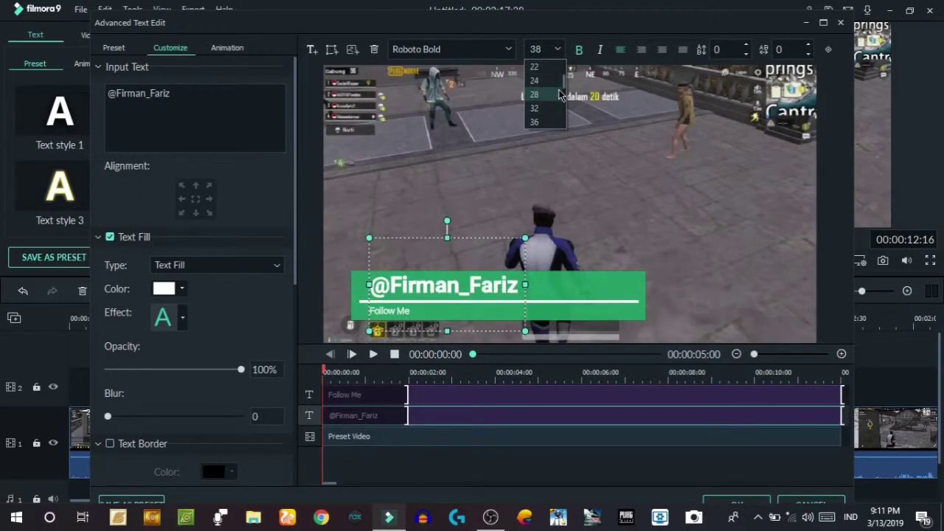
scroll(559, 95, "down", 3)
left_click(557, 94)
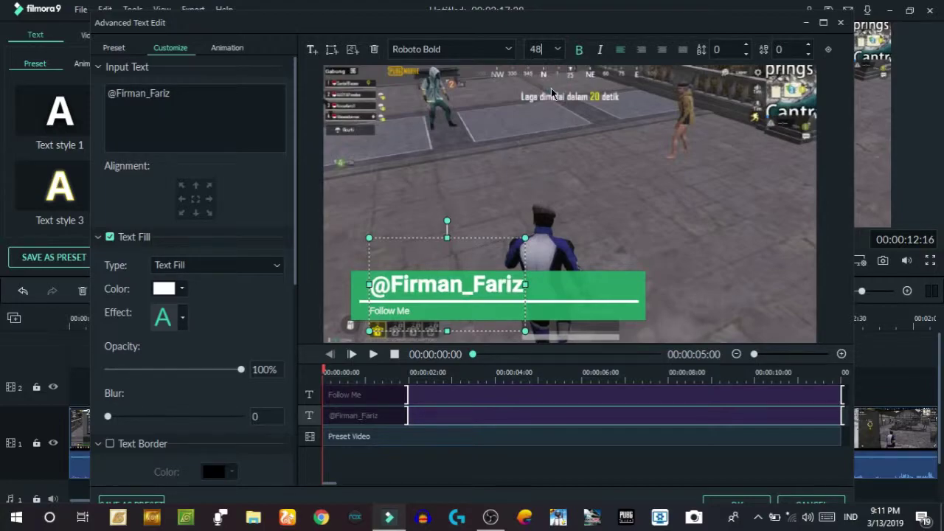
left_click_drag(523, 236, 557, 213)
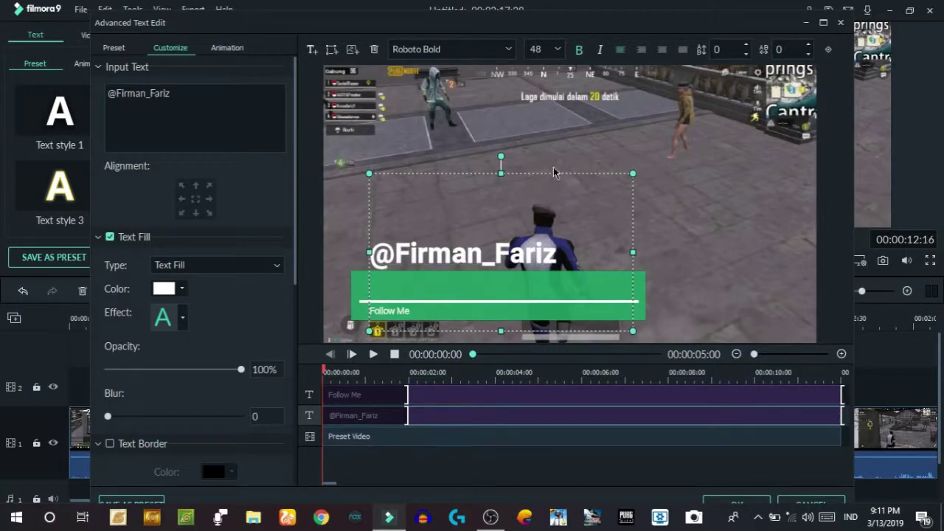
left_click_drag(552, 171, 539, 199)
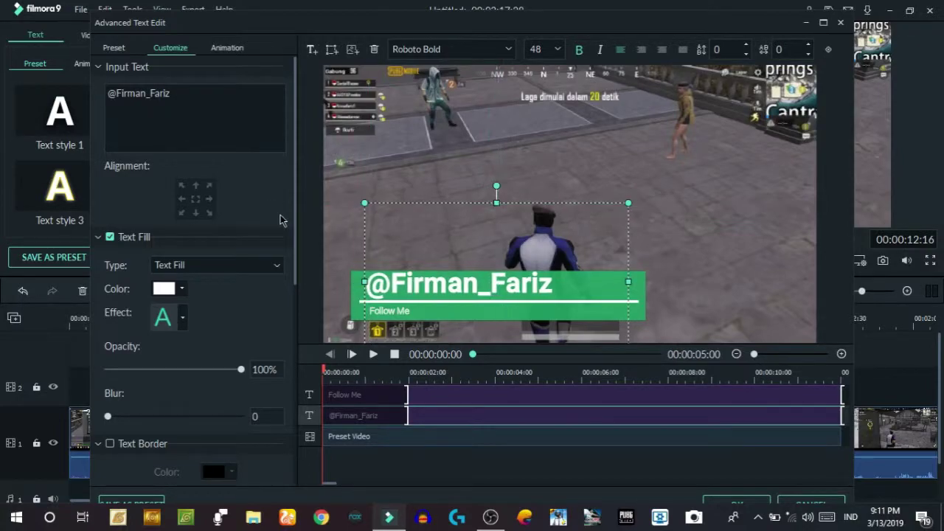
- Apply the LinearWipe animation preset to the lower-third handle text
left_click(227, 48)
left_click(228, 54)
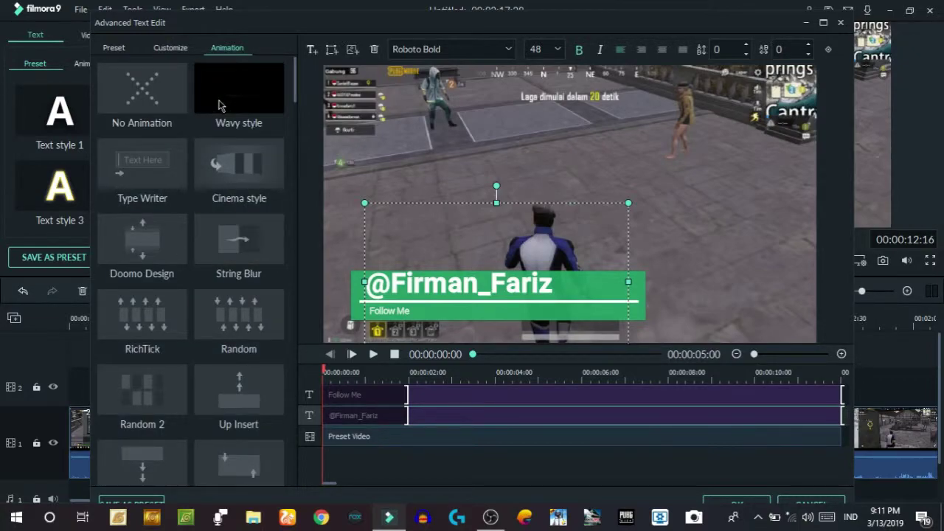
scroll(232, 321, "down", 5)
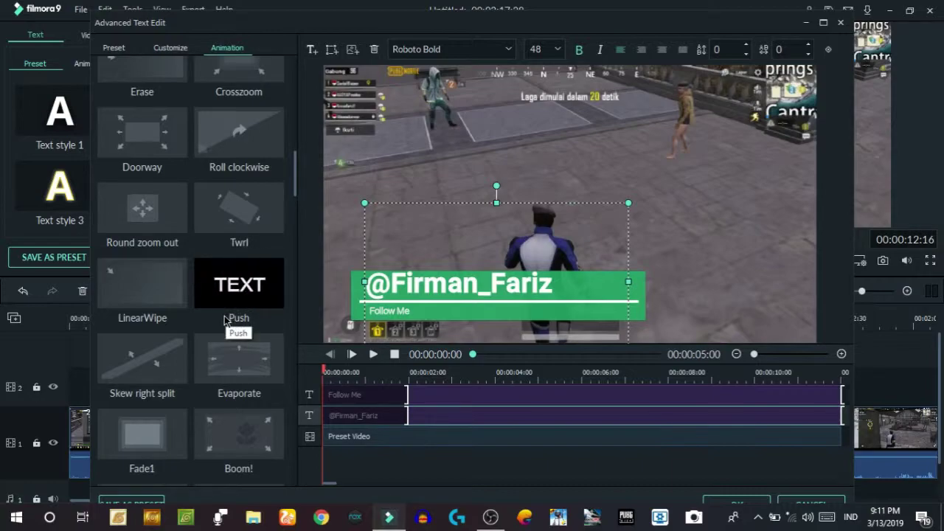
double_click(152, 278)
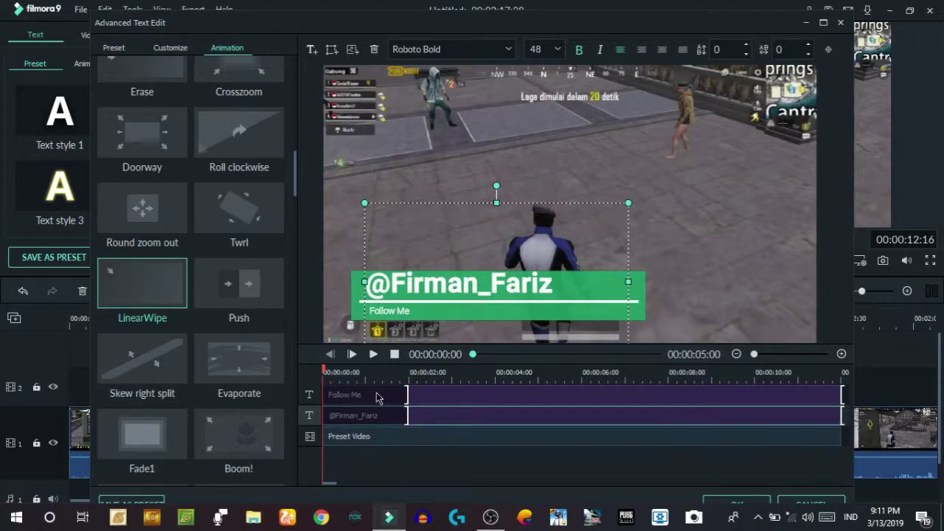
- Start the handle clip earlier and trim its end, checking the wipe entrance
left_click_drag(324, 372, 341, 372)
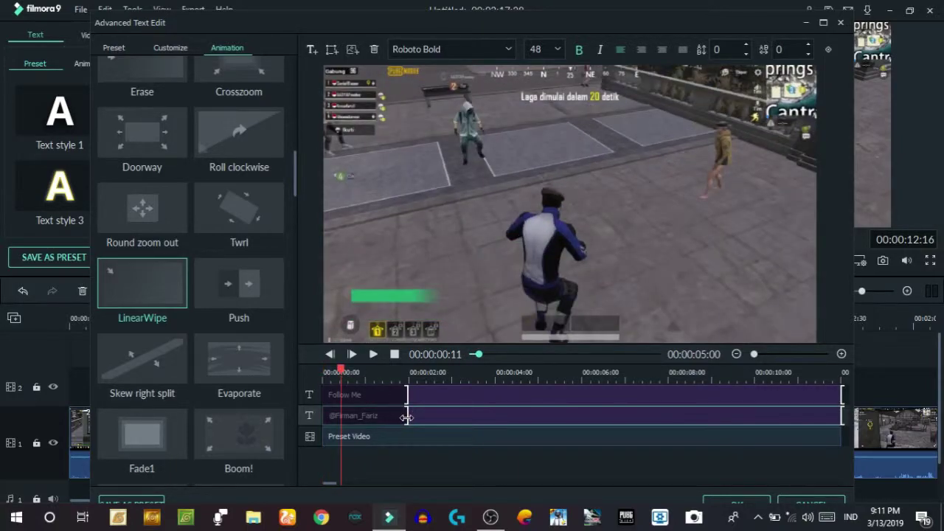
left_click_drag(407, 417, 376, 417)
left_click(367, 373)
left_click_drag(362, 372, 367, 373)
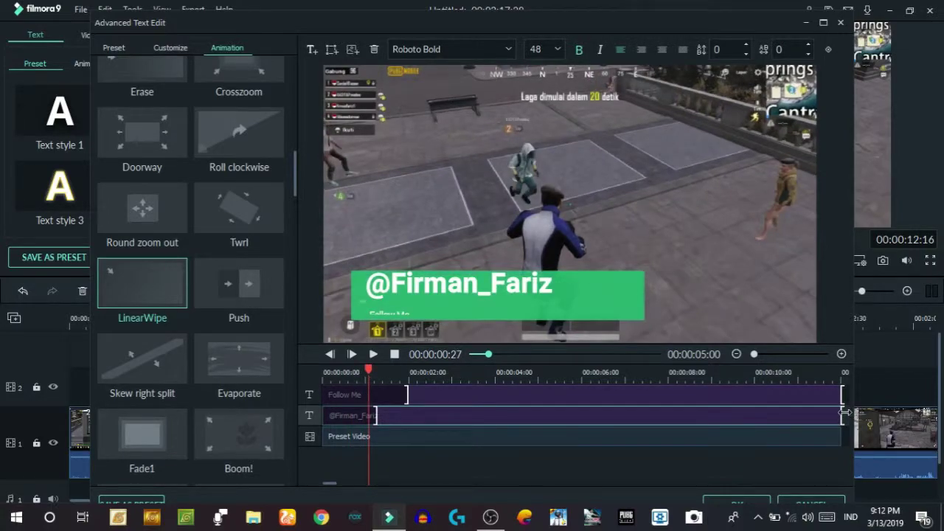
left_click_drag(843, 415, 800, 422)
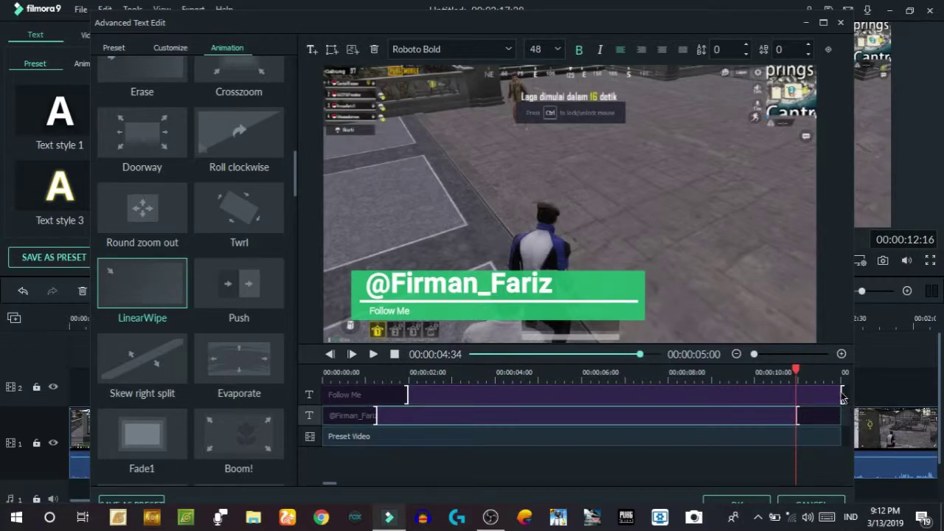
- Trim the Follow Me clip's end and align its start with the name line
left_click_drag(843, 396, 796, 395)
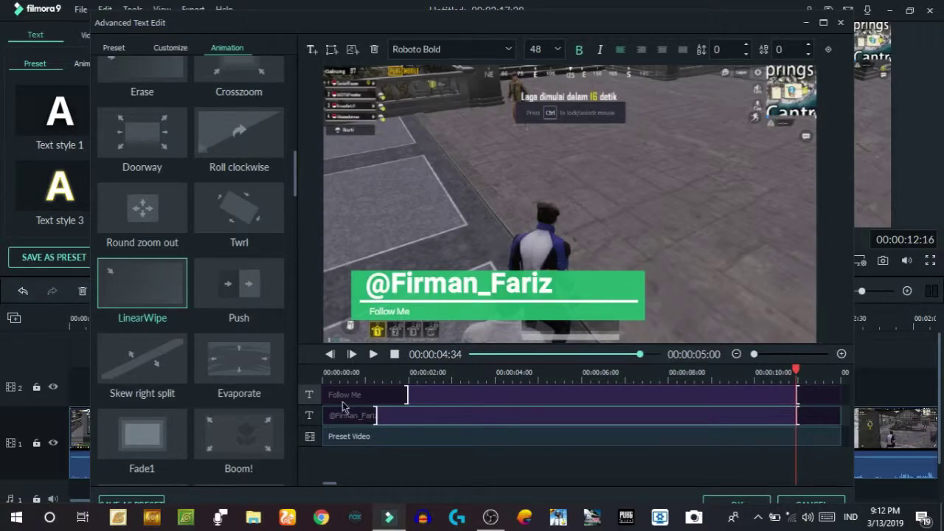
left_click_drag(407, 396, 374, 396)
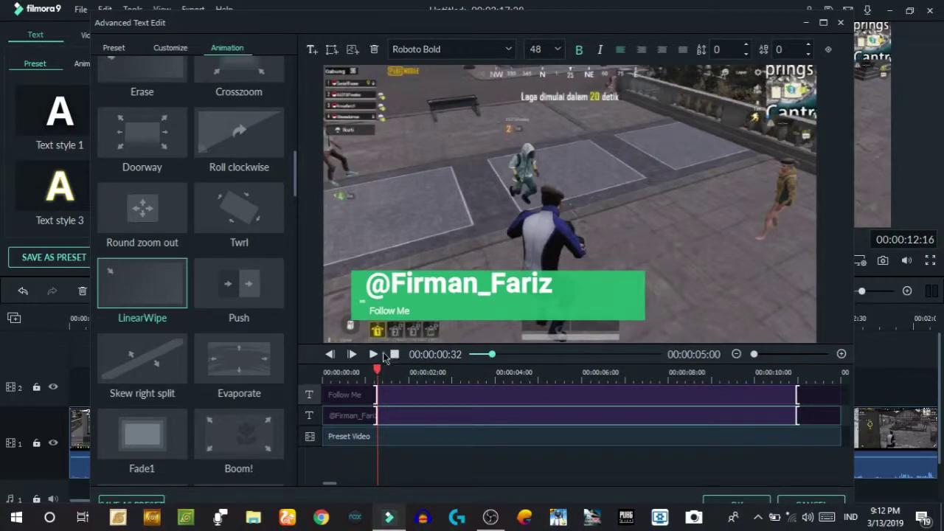
left_click(394, 355)
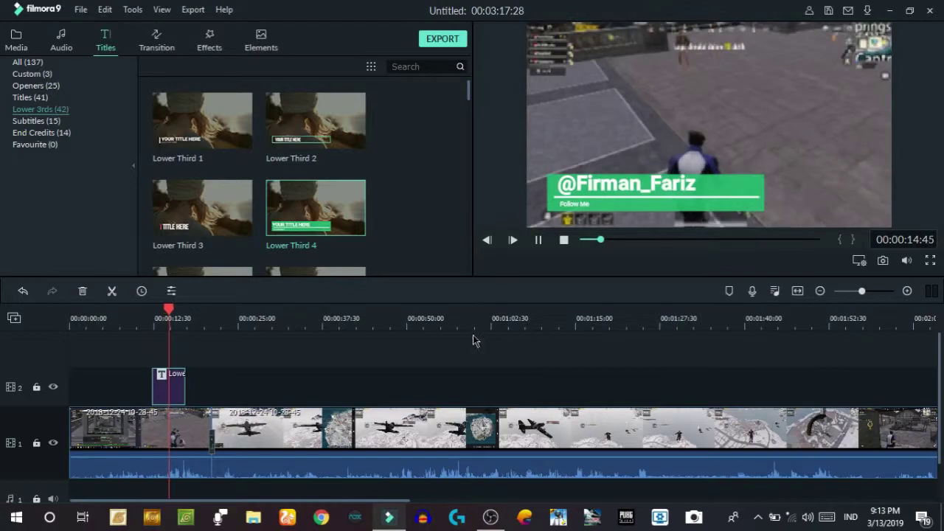
left_click(176, 309)
left_click_drag(176, 310, 147, 311)
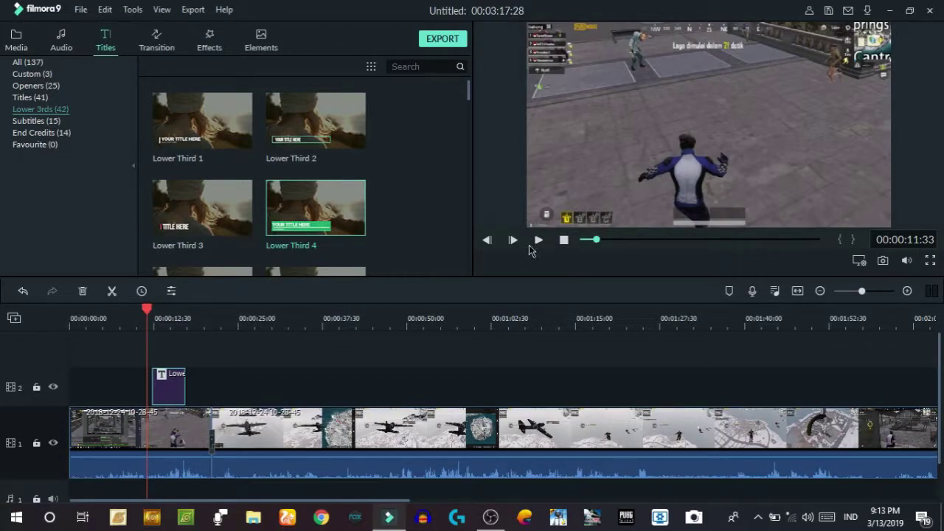
left_click(539, 240)
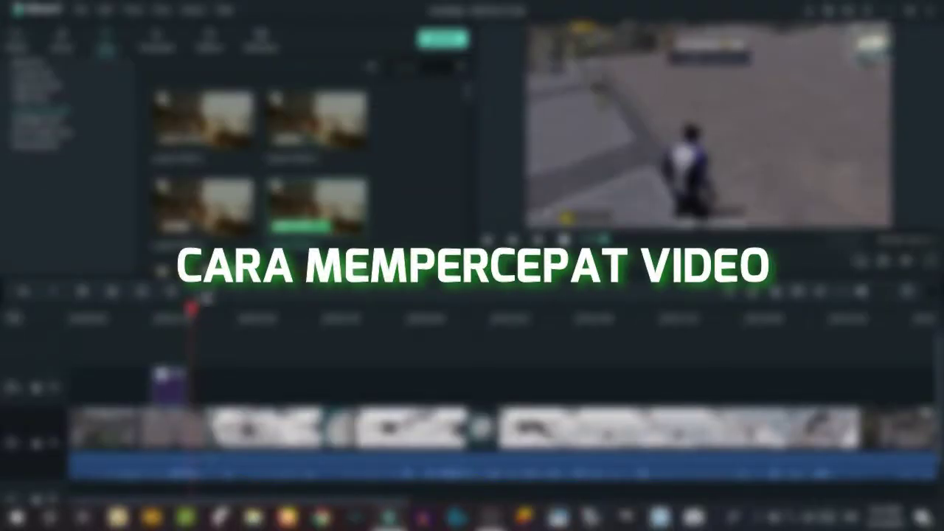
left_click_drag(192, 308, 310, 304)
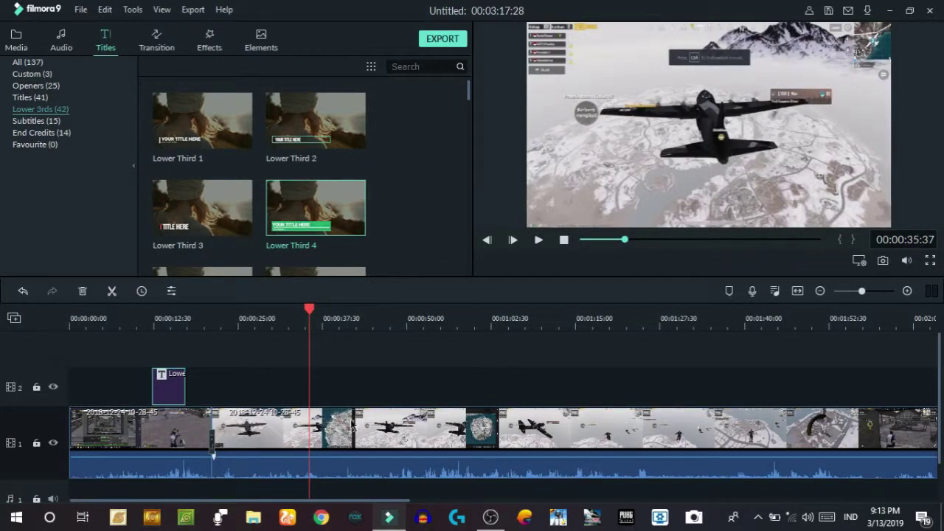
mouse_move(311, 308)
left_mouse_down()
mouse_move(332, 317)
mouse_move(310, 307)
left_mouse_up()
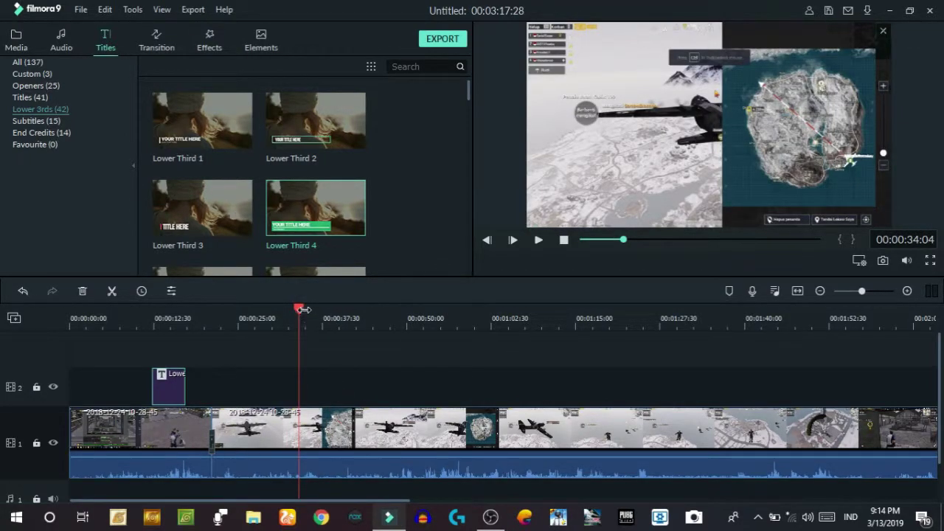
- Split the gameplay at 00:00:35:30 and 00:00:50, then lift the plane-flight piece onto track 2
left_click_drag(298, 310, 309, 310)
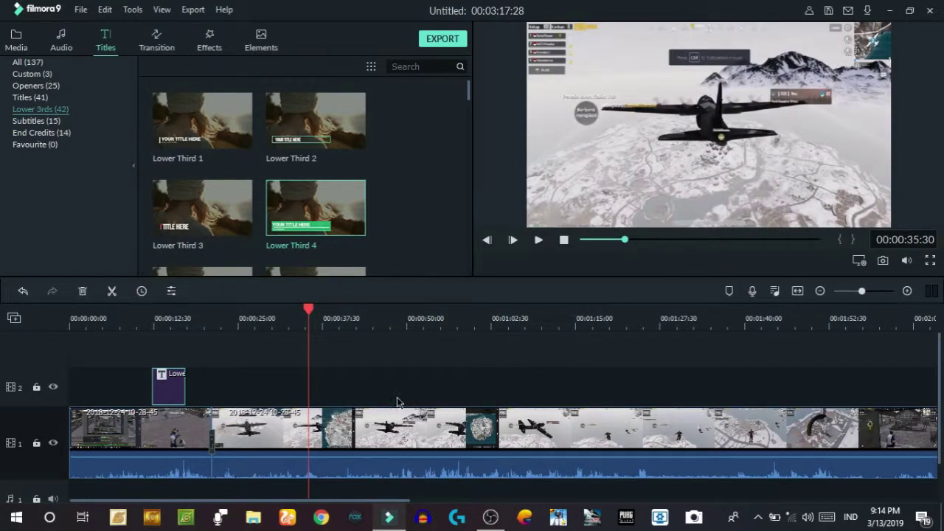
left_click(112, 292)
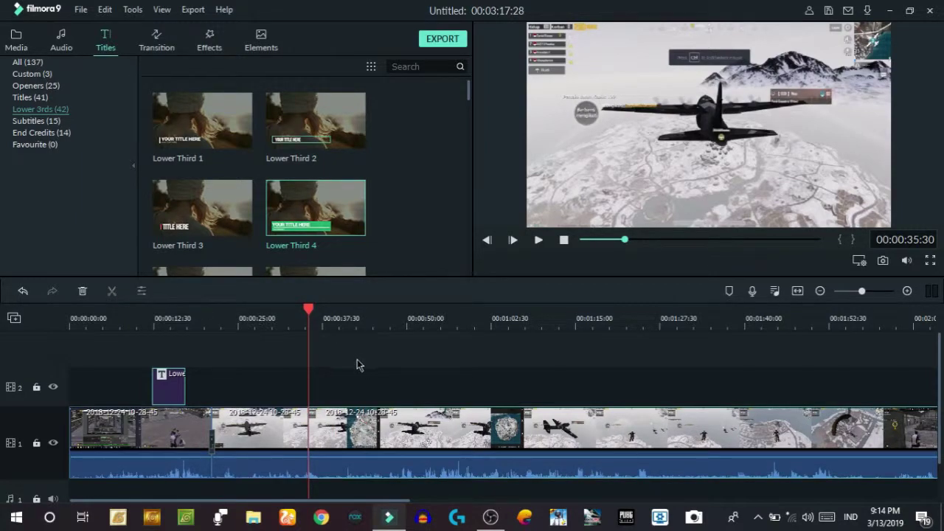
left_click_drag(309, 311, 425, 334)
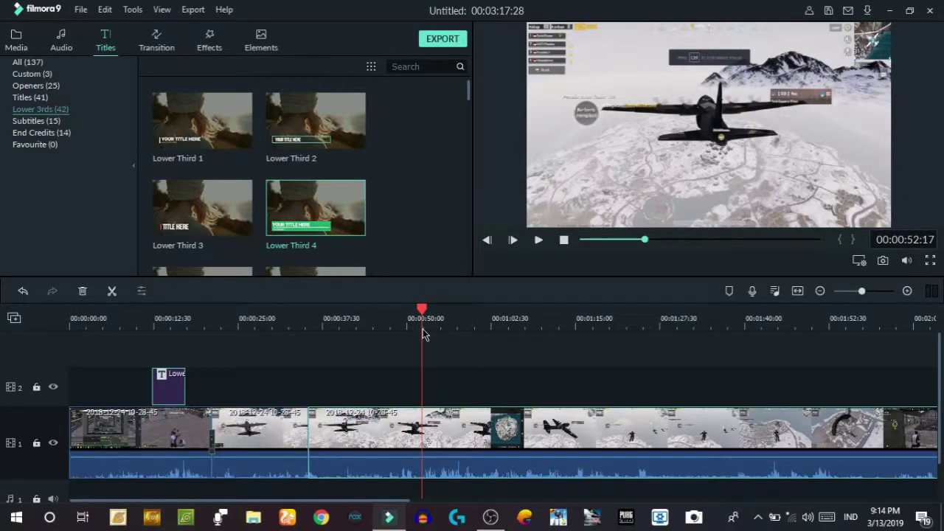
left_click(112, 294)
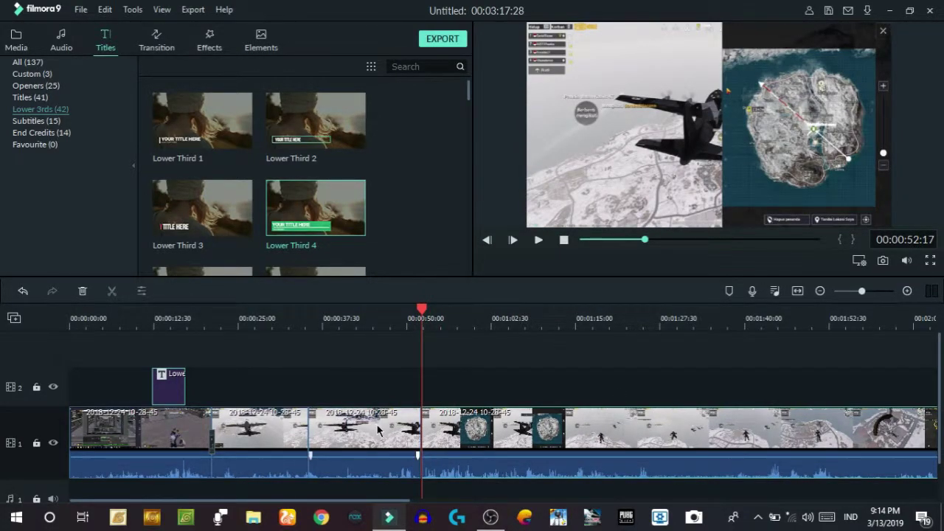
left_click_drag(371, 434, 371, 377)
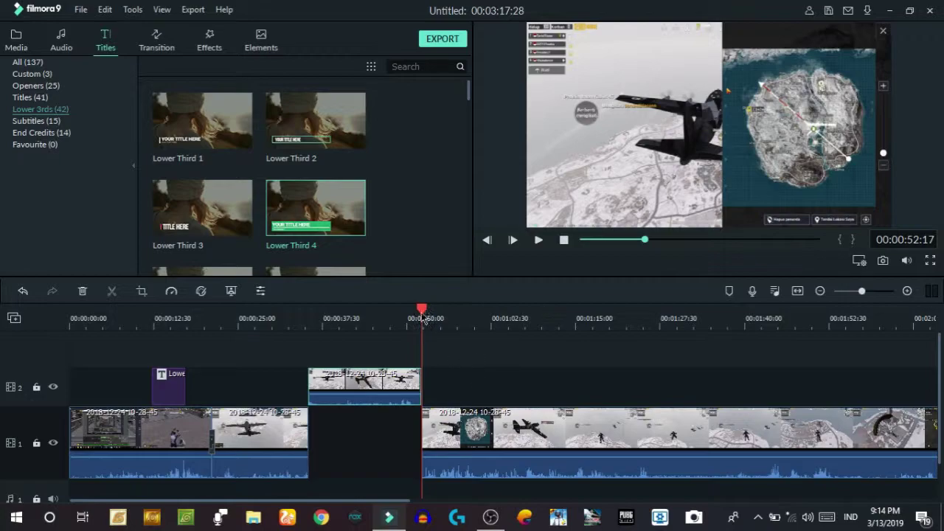
left_click_drag(421, 308, 312, 323)
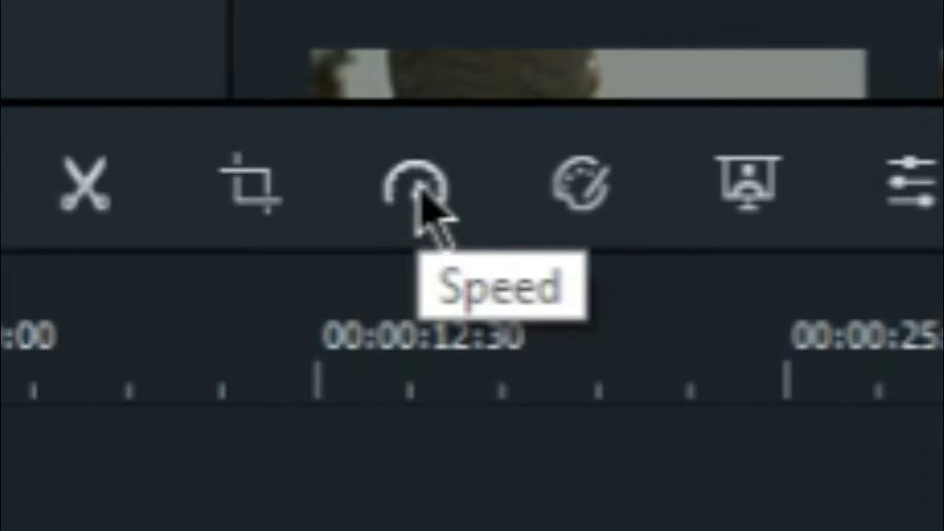
- Give the track-2 plane clip a custom playback speed of 3.592
left_click(417, 193)
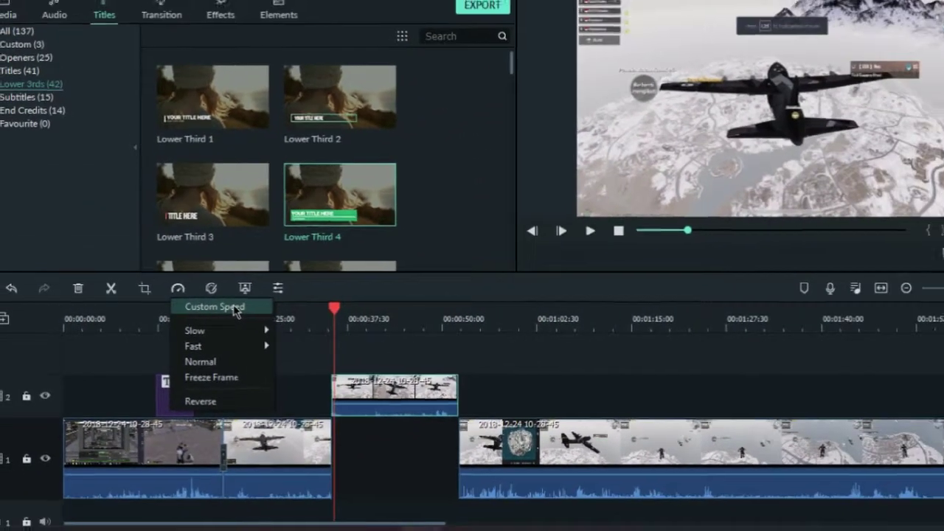
left_click(351, 328)
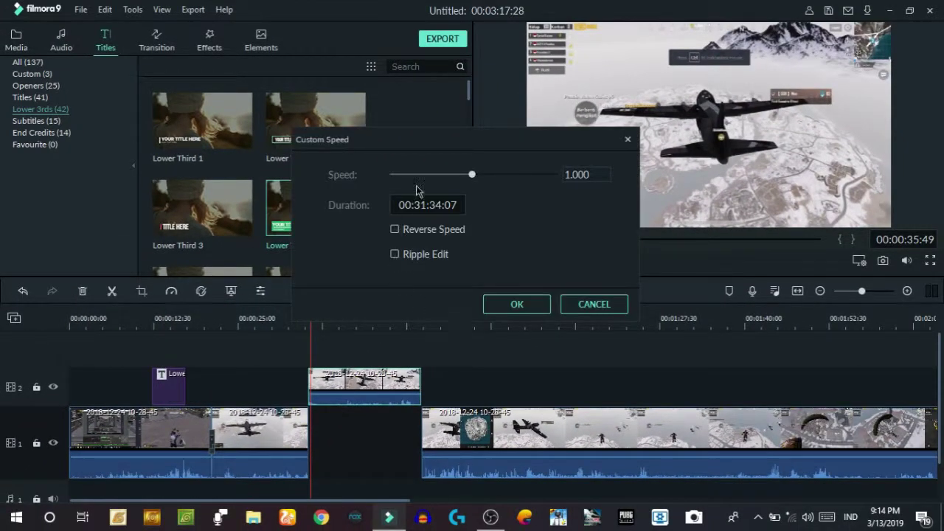
left_click_drag(472, 176, 363, 181)
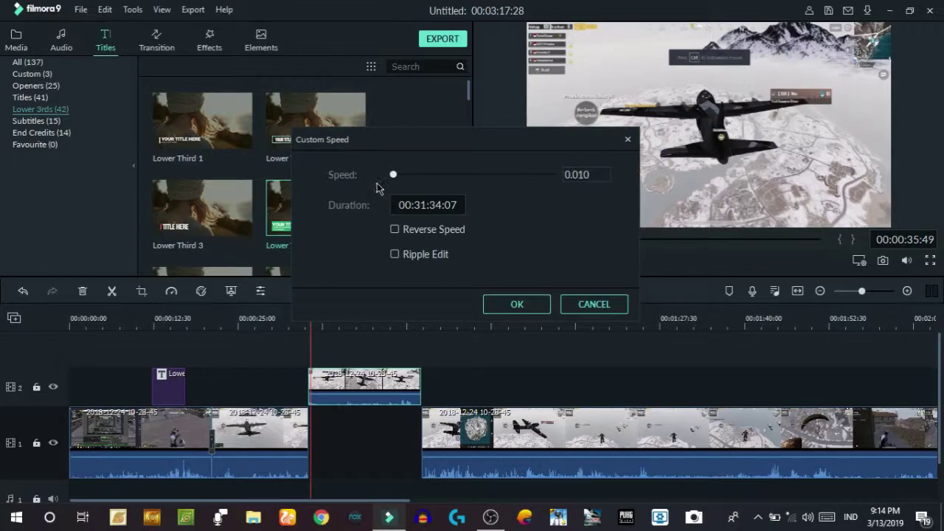
left_click_drag(399, 175, 476, 176)
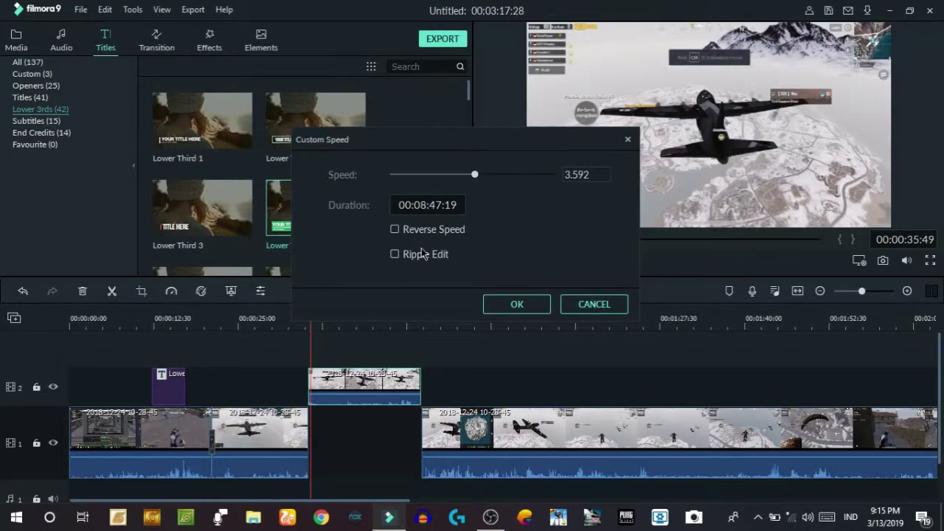
left_click(517, 305)
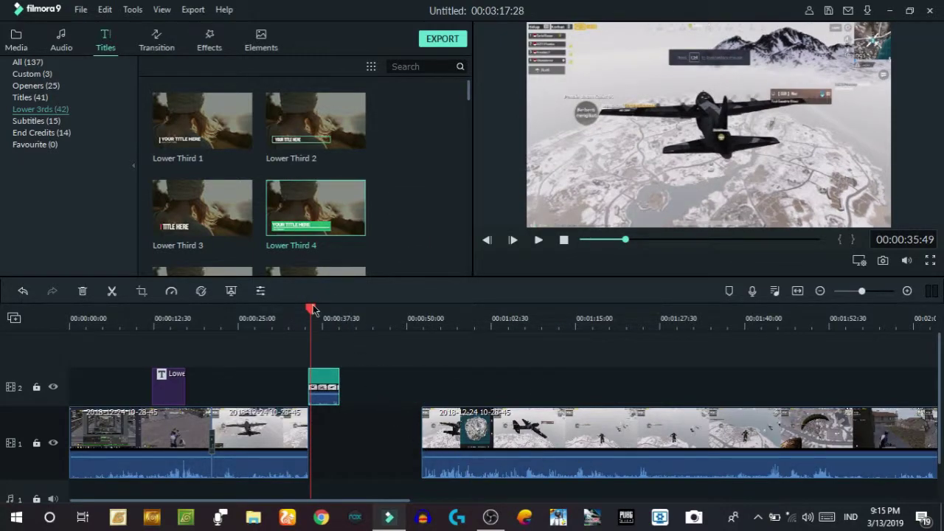
key("space")
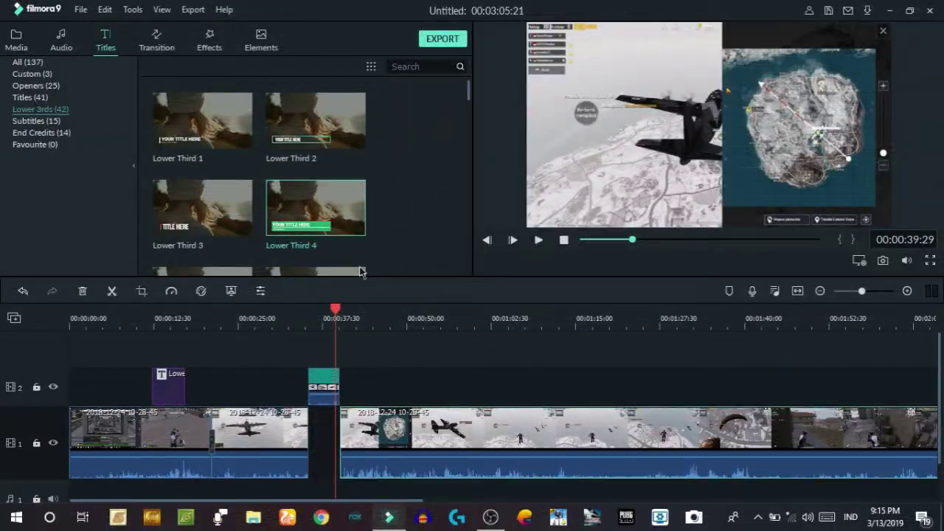
left_click_drag(457, 424, 538, 422)
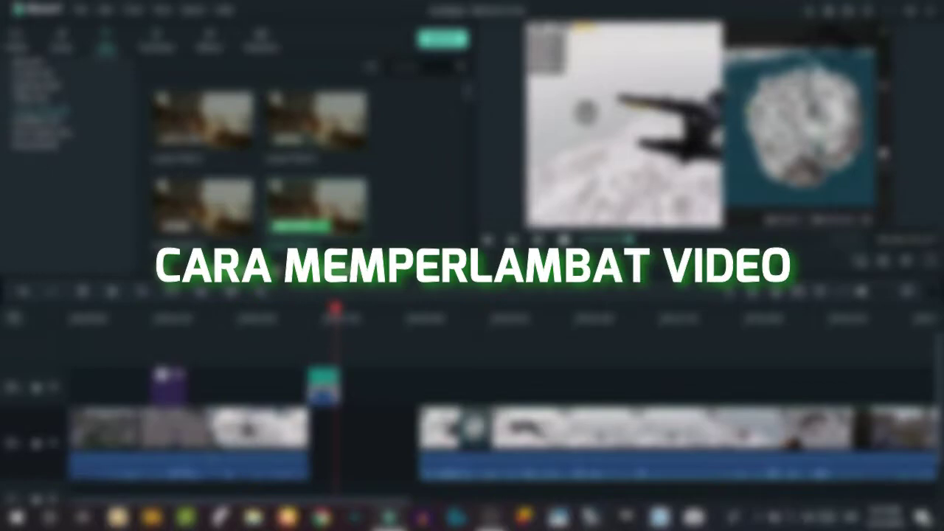
- Try a lower custom speed on the plane clip, then cancel without changes
left_click(172, 292)
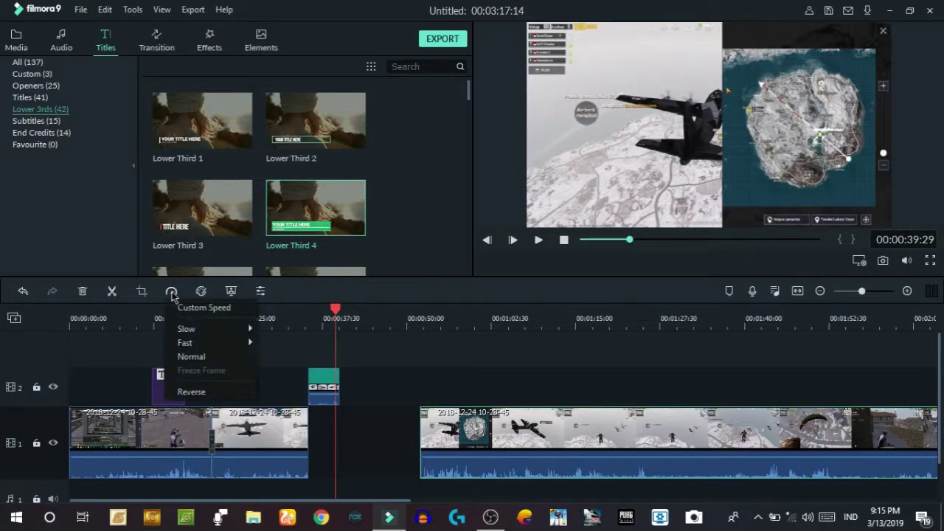
mouse_move(230, 337)
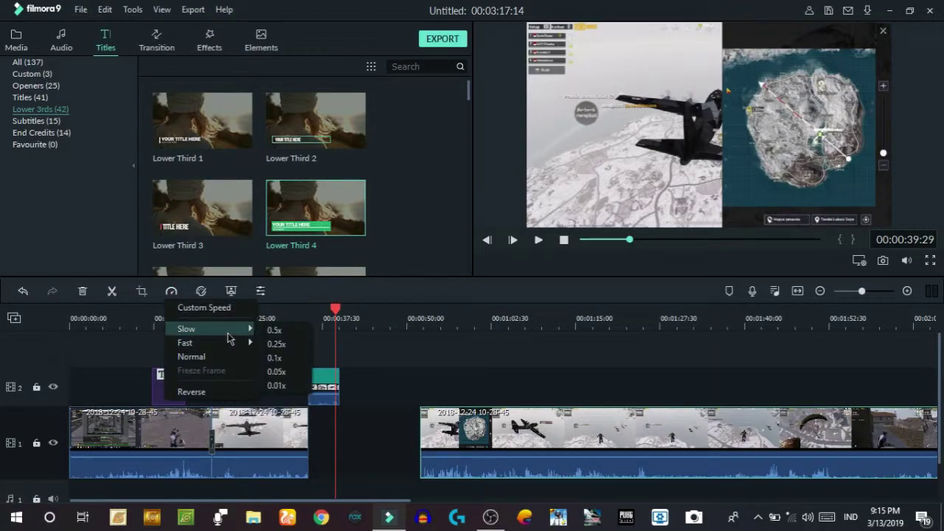
left_click(201, 308)
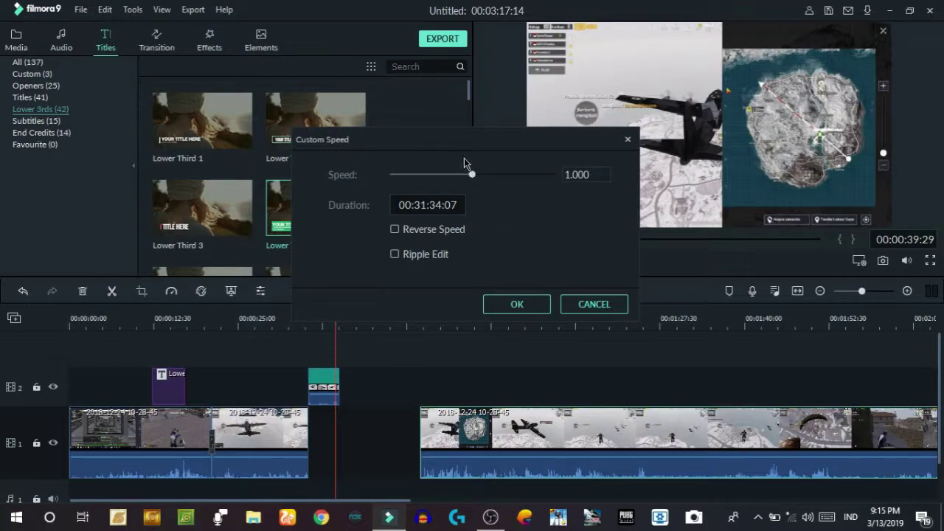
mouse_move(475, 174)
left_mouse_down()
mouse_move(455, 178)
mouse_move(511, 179)
mouse_move(468, 179)
left_mouse_up()
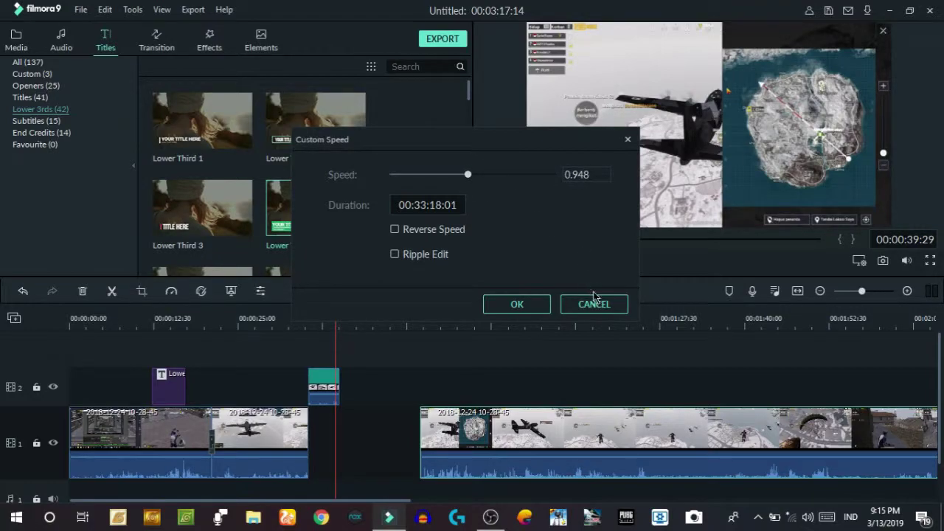
left_click(595, 303)
- Reopen the plane clip's Speed menu to reveal the Slow presets
left_click(172, 292)
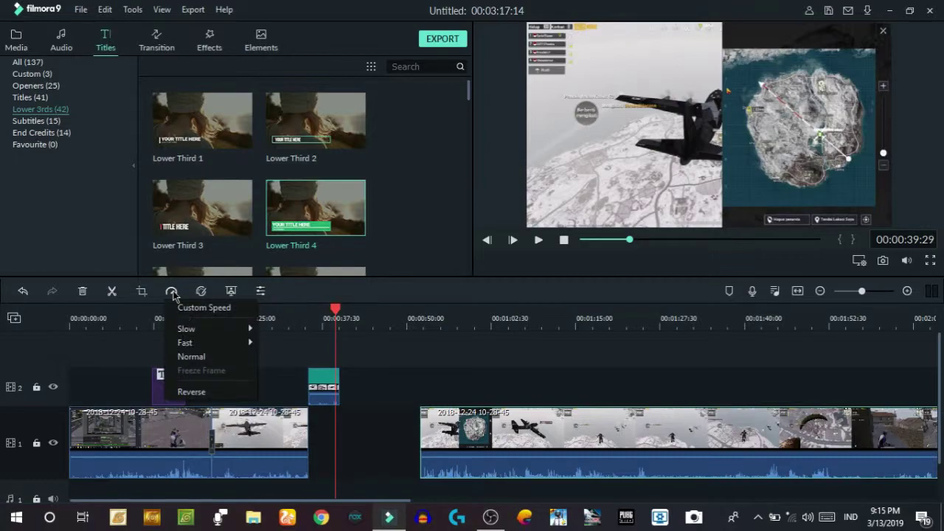
mouse_move(196, 330)
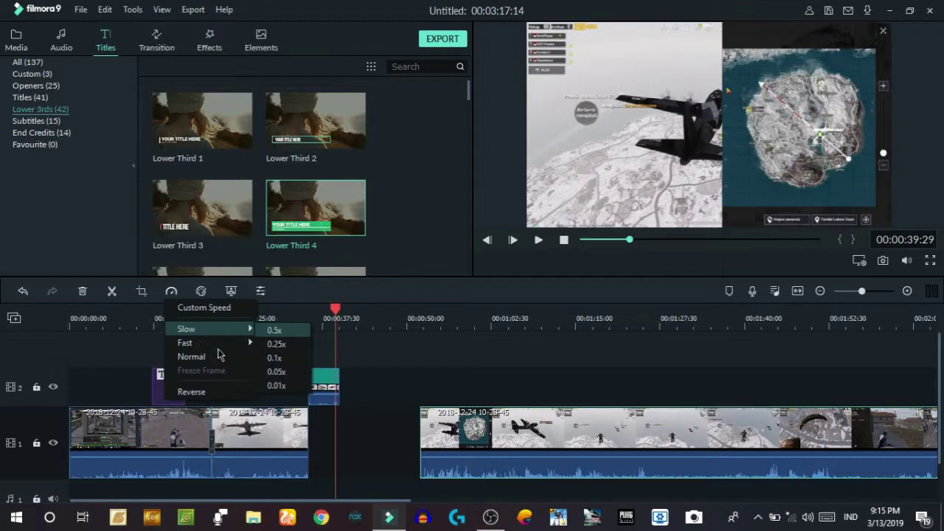
mouse_move(218, 345)
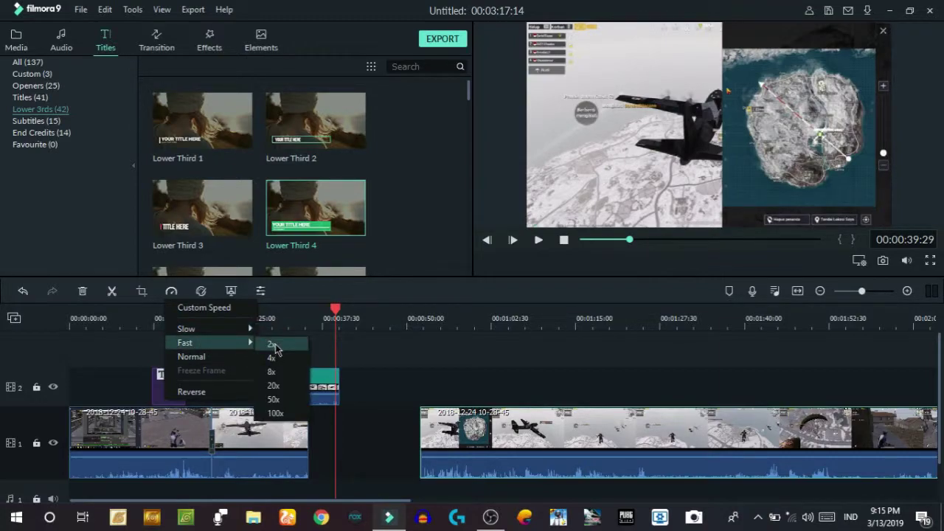
left_click(348, 383)
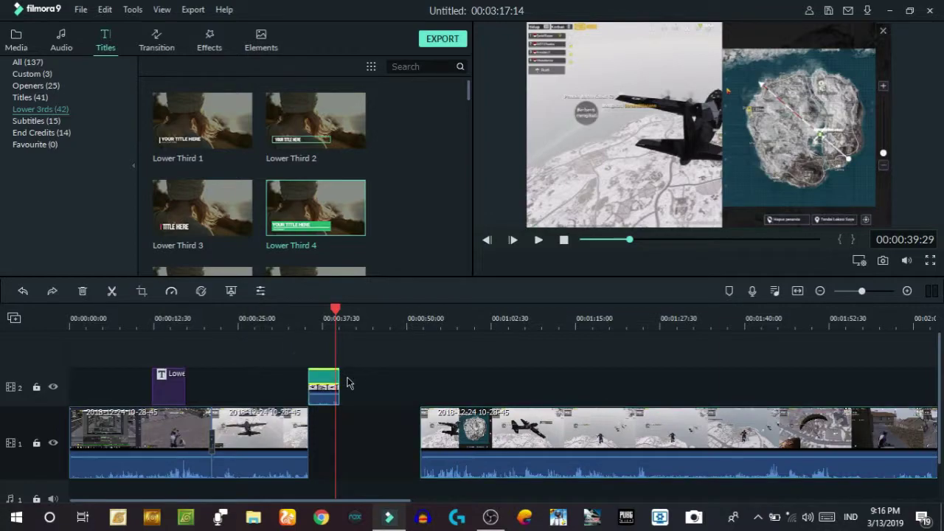
left_click(173, 292)
mouse_move(210, 333)
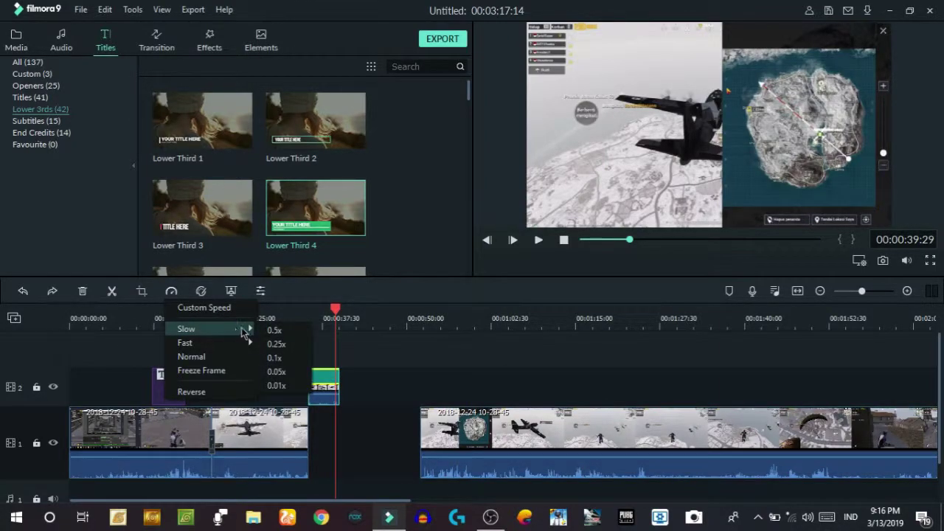
- Slow the plane clip to 0.25x, realign the later clip, and play until 00:00:46:21
left_click(276, 344)
left_click_drag(846, 455, 814, 448)
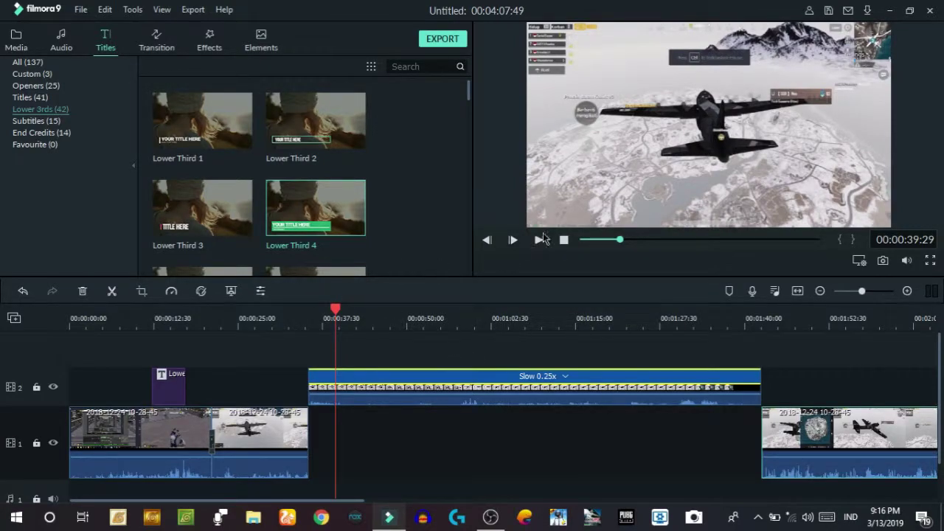
left_click(539, 241)
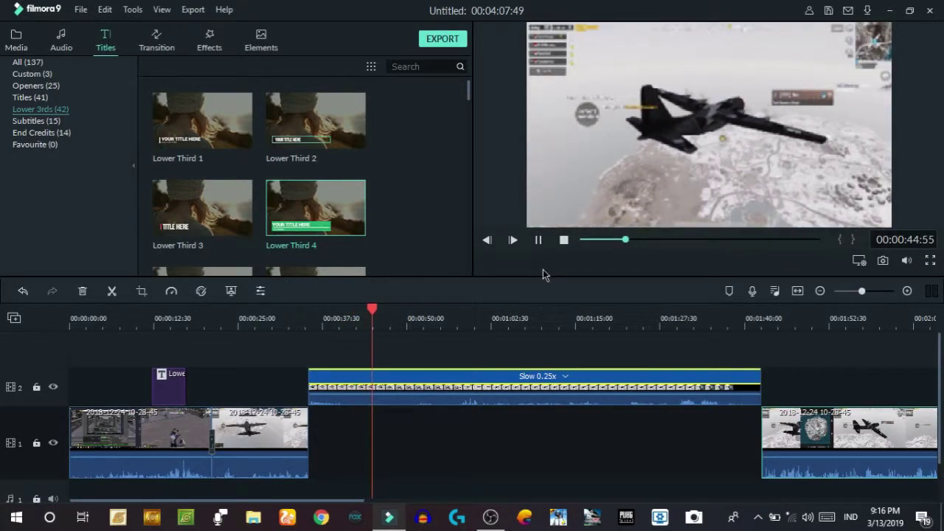
left_click(539, 239)
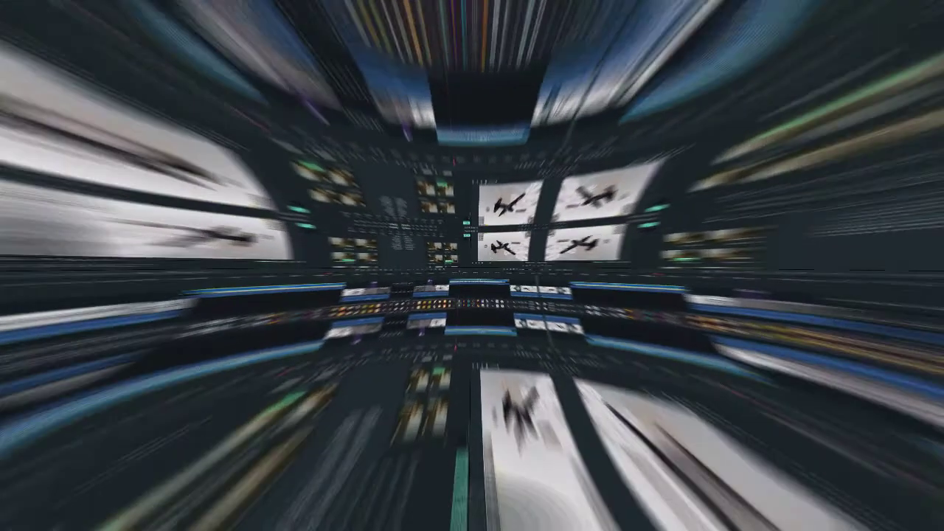
left_click_drag(582, 407, 578, 400)
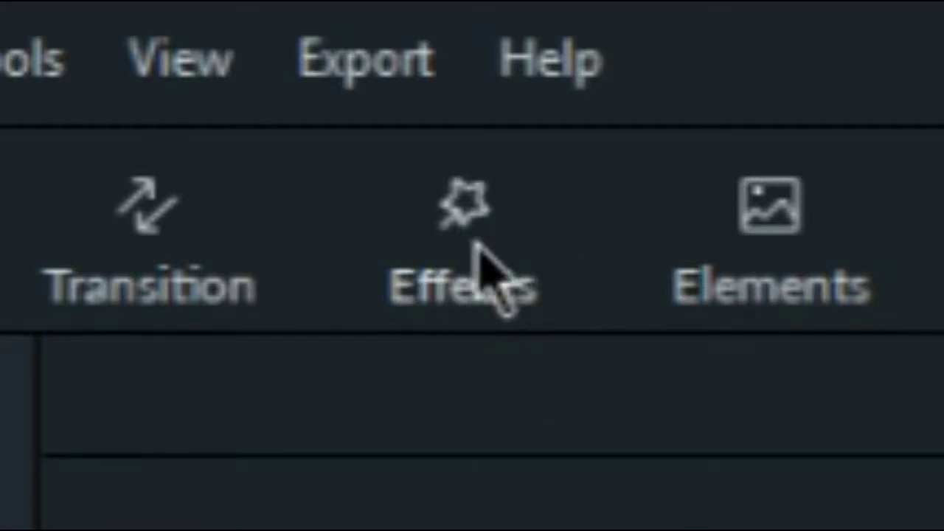
- Drag the Lomography Vivid filter onto track 2 near 00:01:52, after the slowed plane clip
left_click(472, 237)
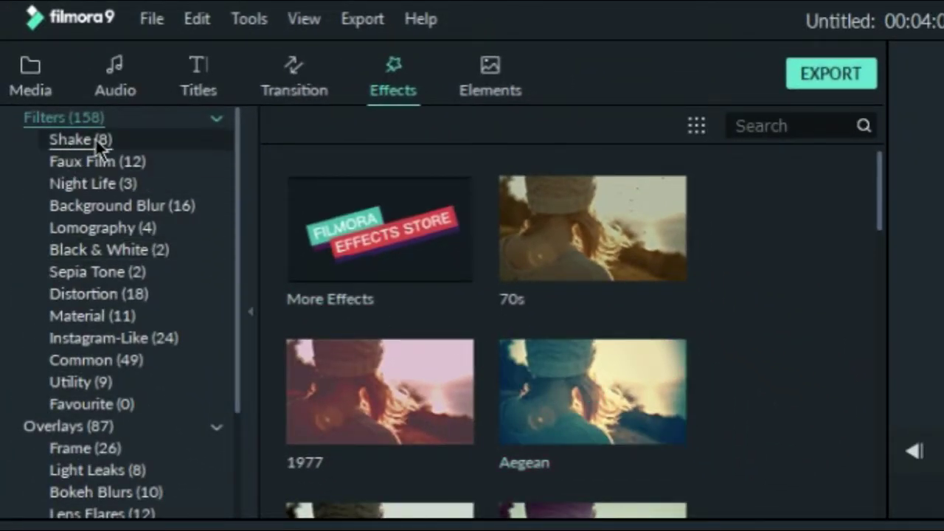
scroll(122, 223, "down", 3)
scroll(135, 270, "up", 3)
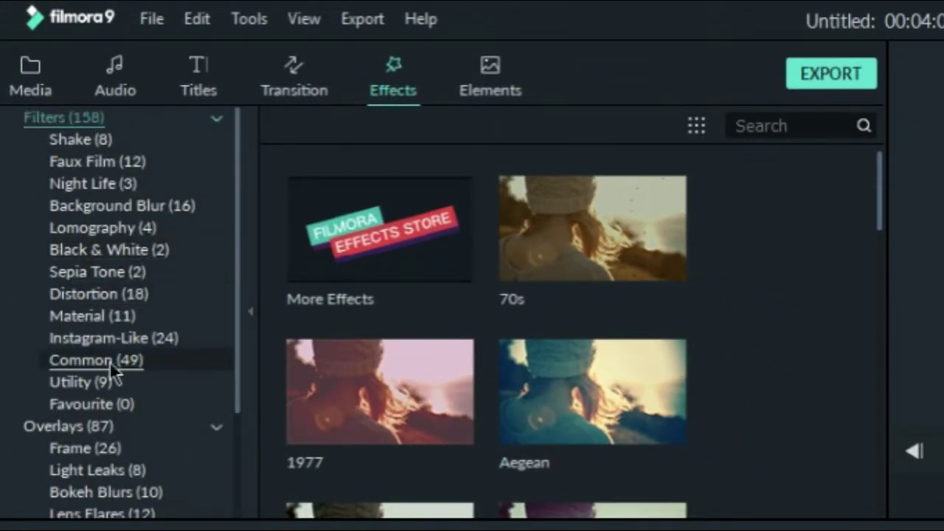
scroll(112, 369, "down", 3)
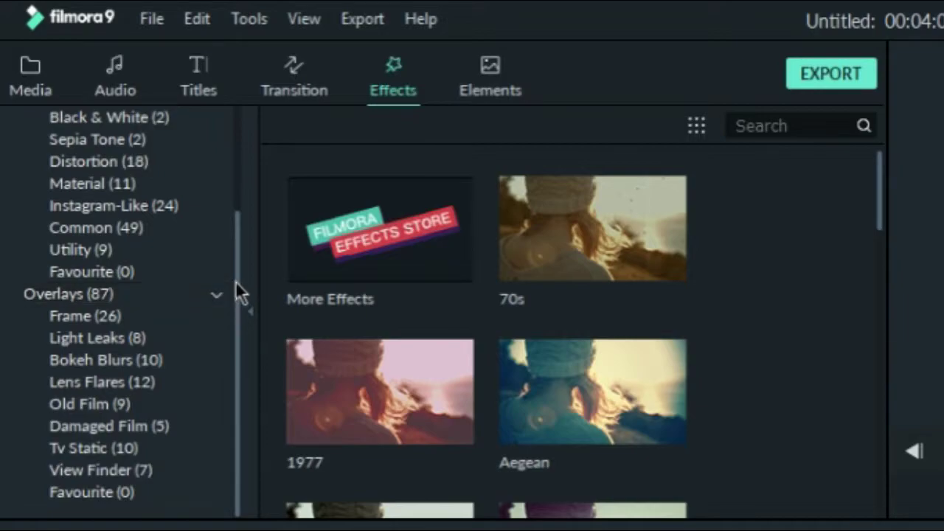
scroll(236, 281, "up", 3)
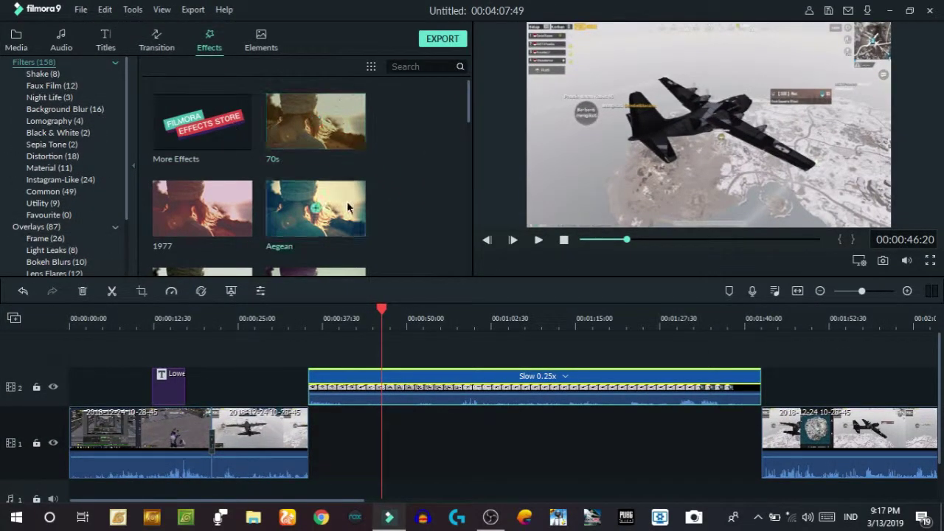
left_click(50, 98)
left_click(64, 109)
left_click(64, 121)
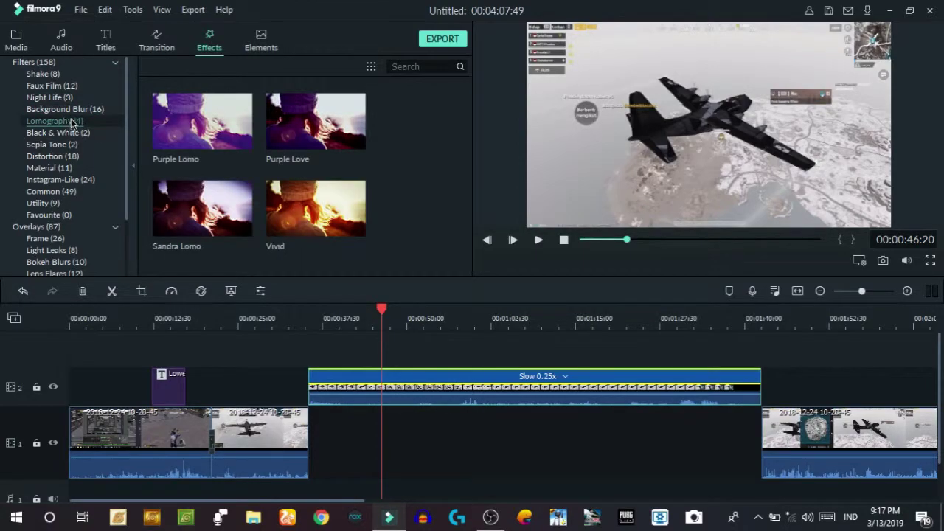
left_click(309, 216)
left_click_drag(308, 215, 827, 388)
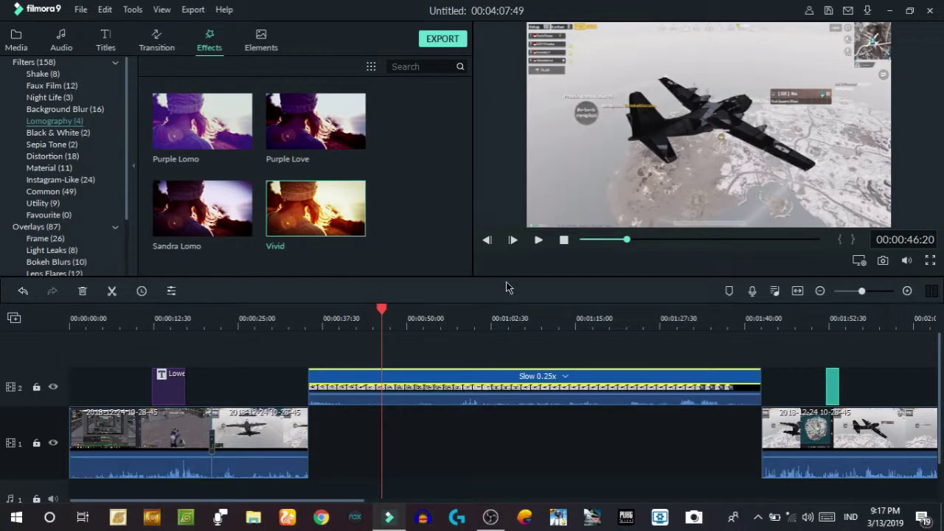
- Change the Slow 0.25x plane clip to Fast and slide the next gameplay clip left to close the gap
left_click(516, 391)
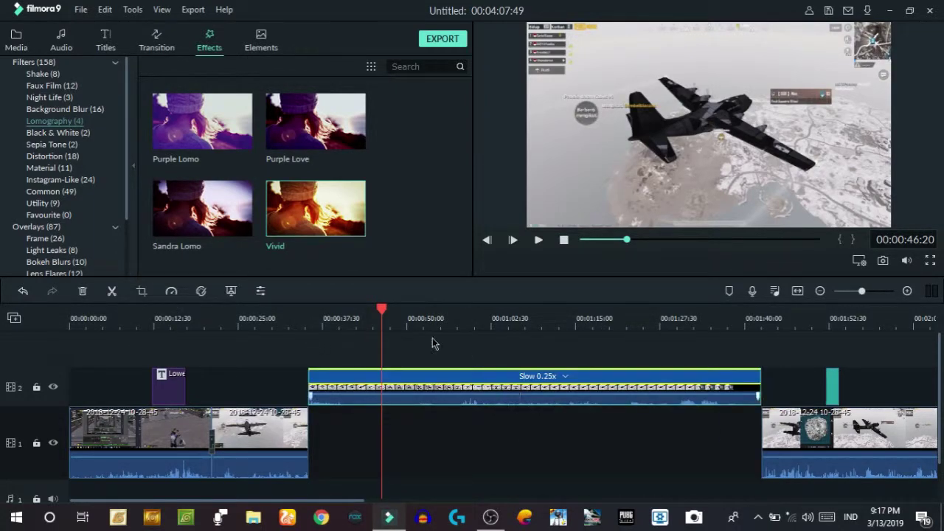
left_click(177, 295)
mouse_move(221, 343)
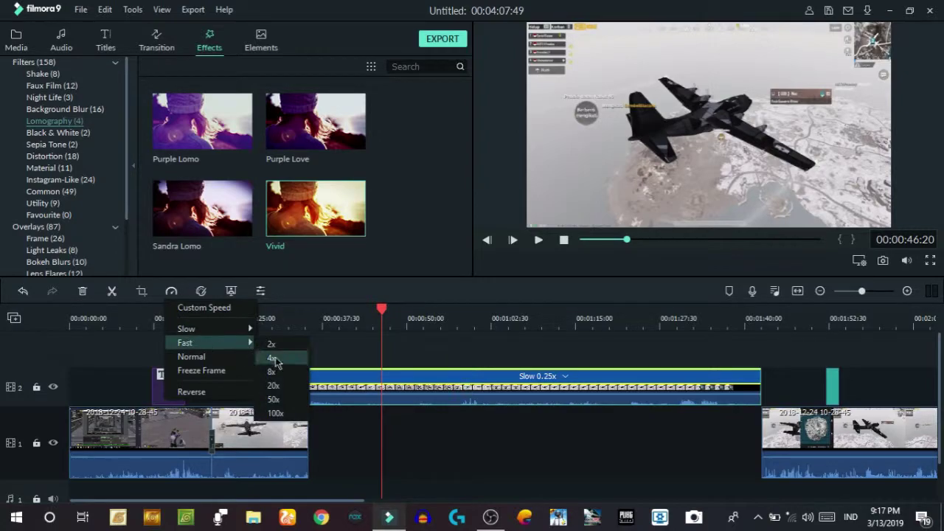
left_click(273, 344)
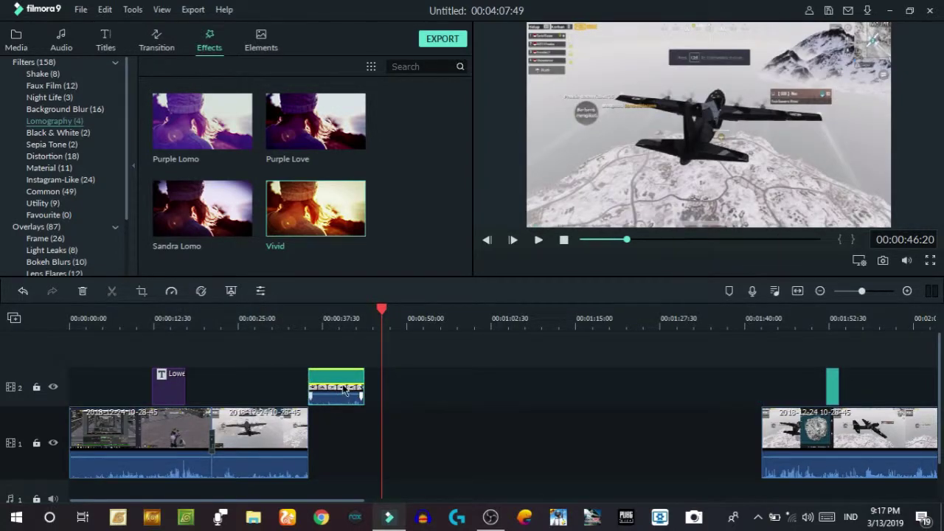
left_click_drag(846, 473, 441, 462)
left_click_drag(832, 387, 393, 382)
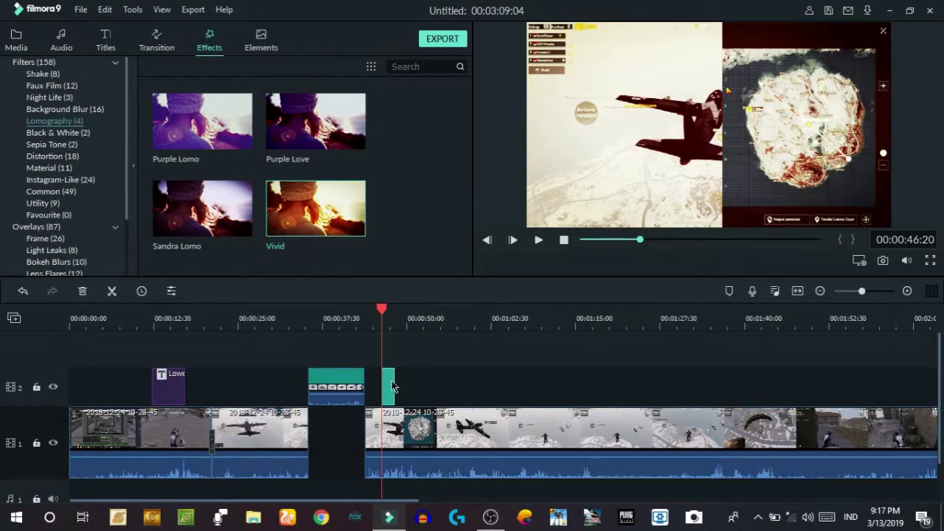
- Stretch the Vivid filter from about 00:00:46 to the end of the gameplay and play the preview
scroll(228, 391, "down", 3)
scroll(229, 391, "up", 1)
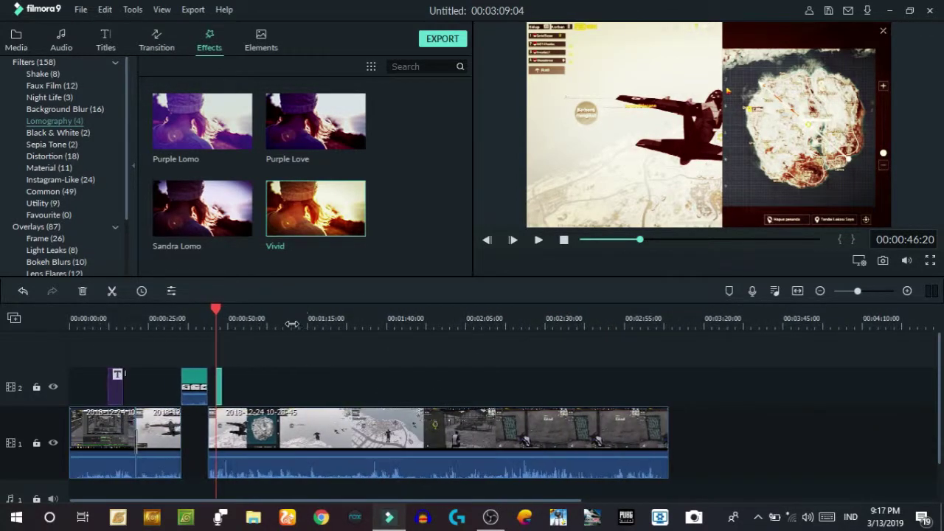
left_click_drag(221, 386, 669, 401)
mouse_move(216, 312)
left_mouse_down()
mouse_move(237, 328)
mouse_move(288, 329)
mouse_move(207, 326)
mouse_move(215, 327)
left_mouse_up()
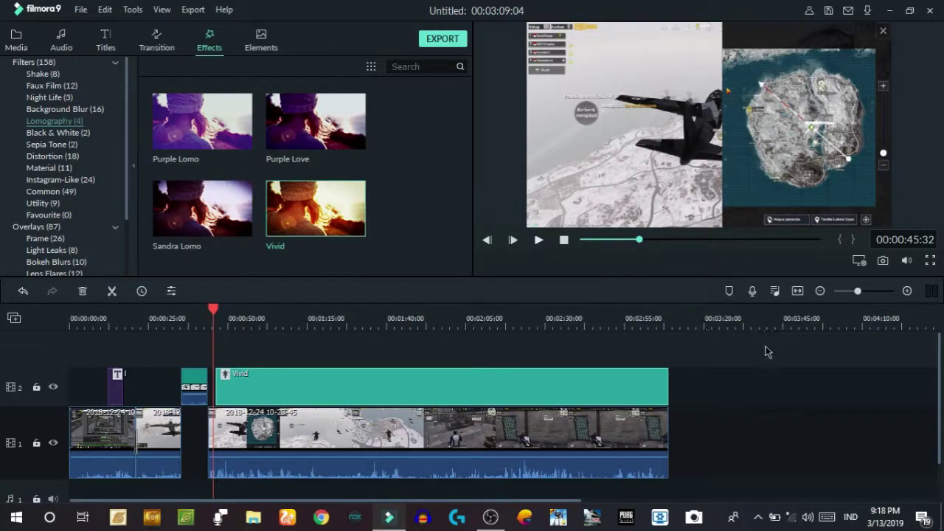
key("space")
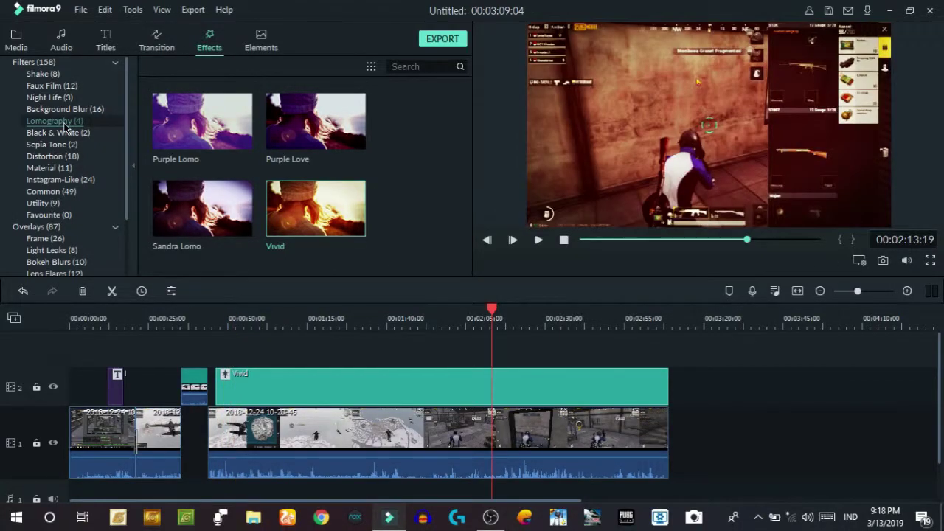
- Place the Chaos 2 shake filter on a new track 3 above the Vivid filter
left_click_drag(492, 310, 486, 310)
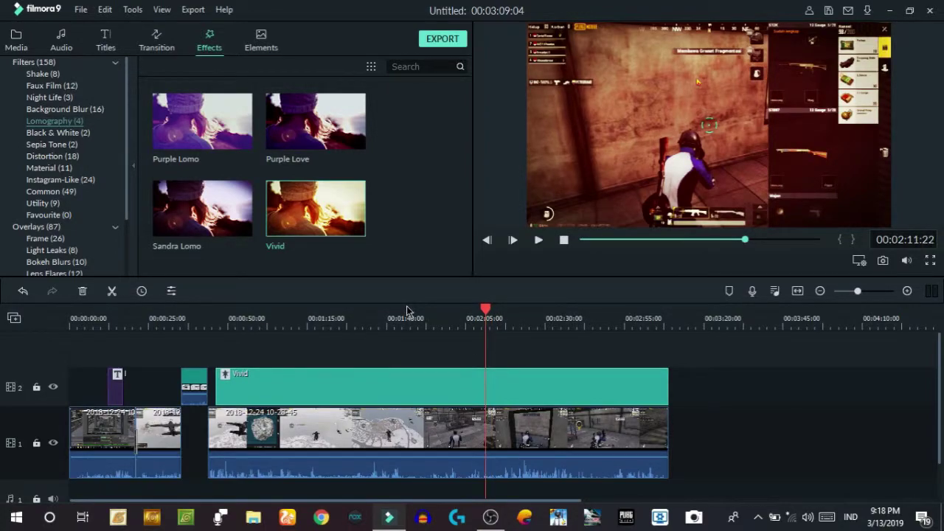
left_click(377, 310)
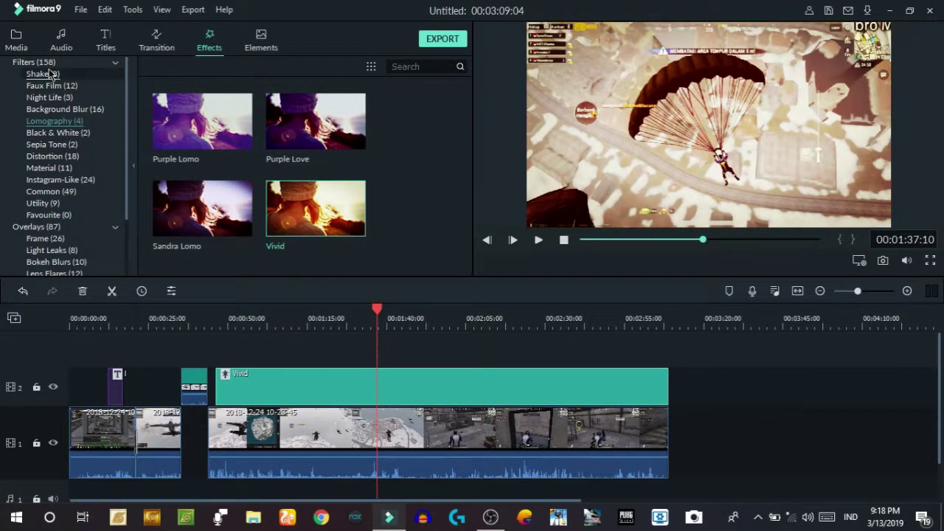
left_click(49, 74)
left_click(283, 346)
left_click_drag(227, 151, 342, 381)
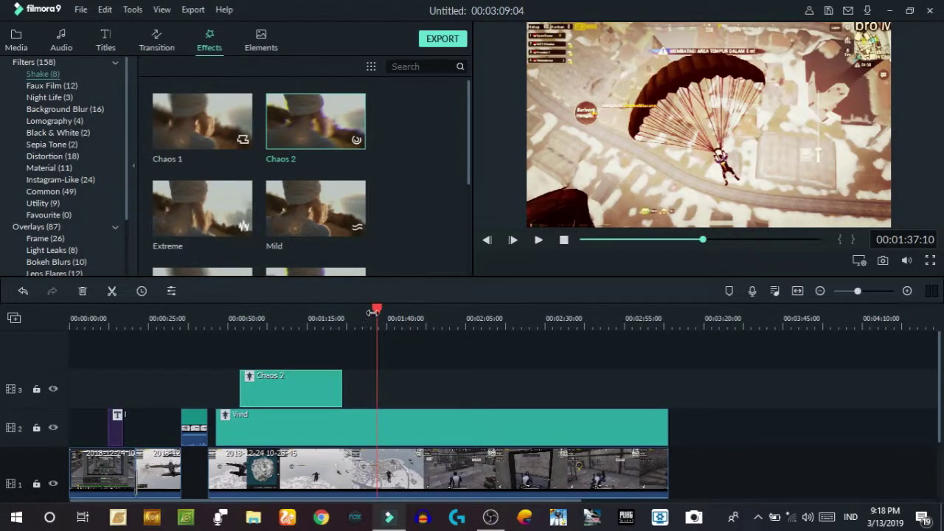
- Play the shake section from about 00:00:49, stopping at 00:01:00:18
left_click_drag(378, 313, 235, 352)
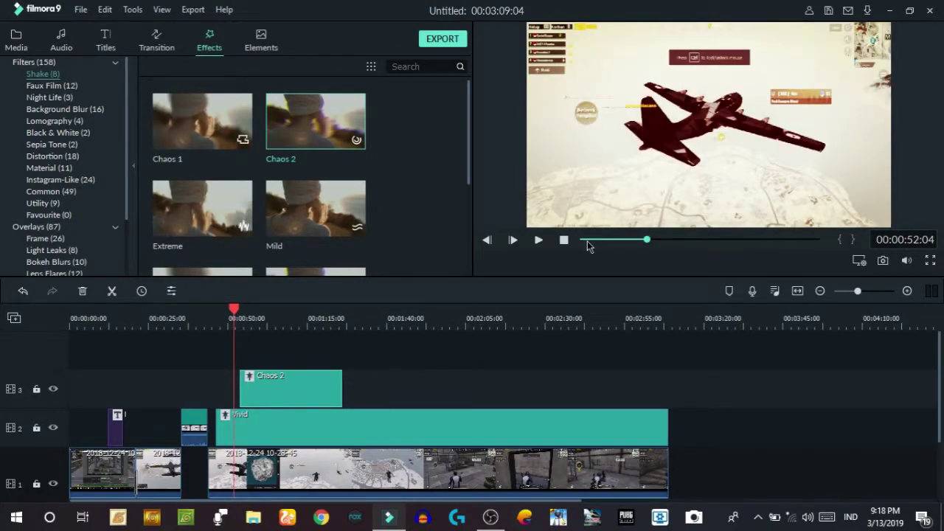
left_click(538, 241)
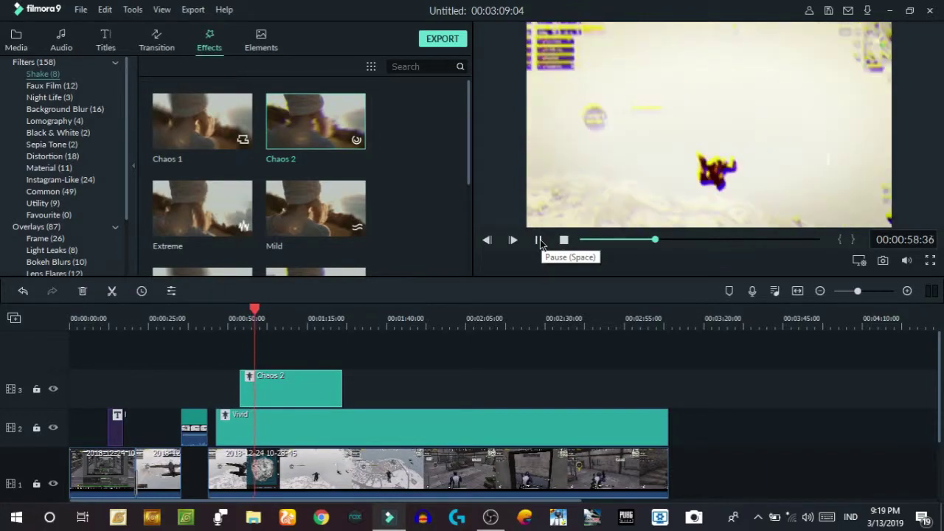
left_click(538, 240)
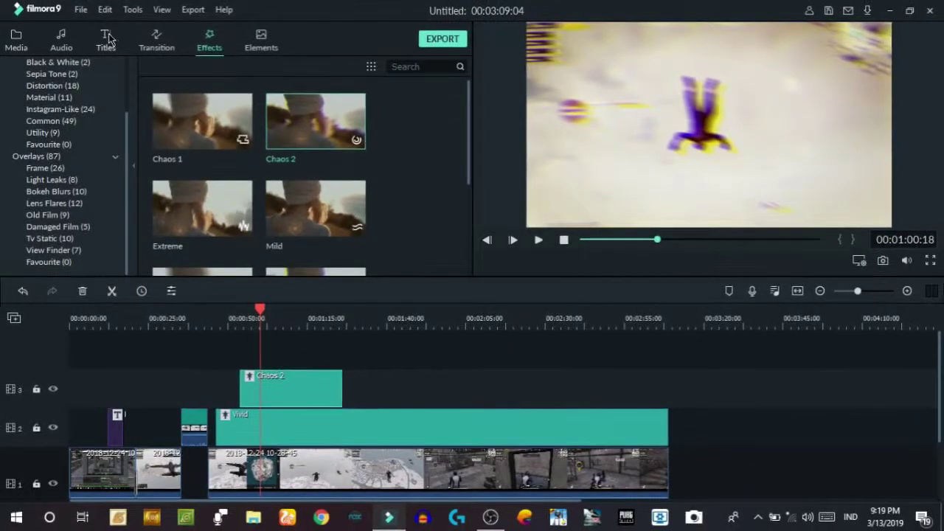
scroll(604, 321, "down", 1)
scroll(628, 318, "up", 1)
scroll(568, 317, "down", 2)
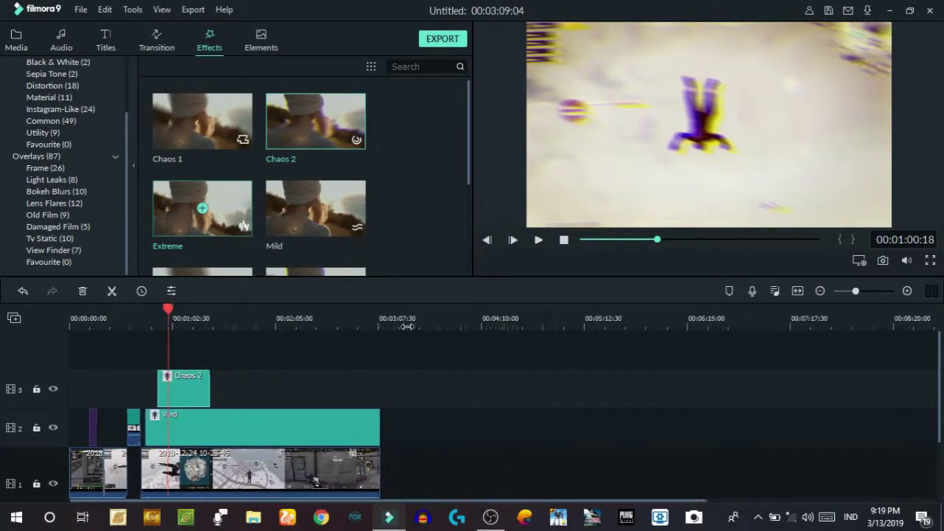
scroll(578, 313, "up", 2)
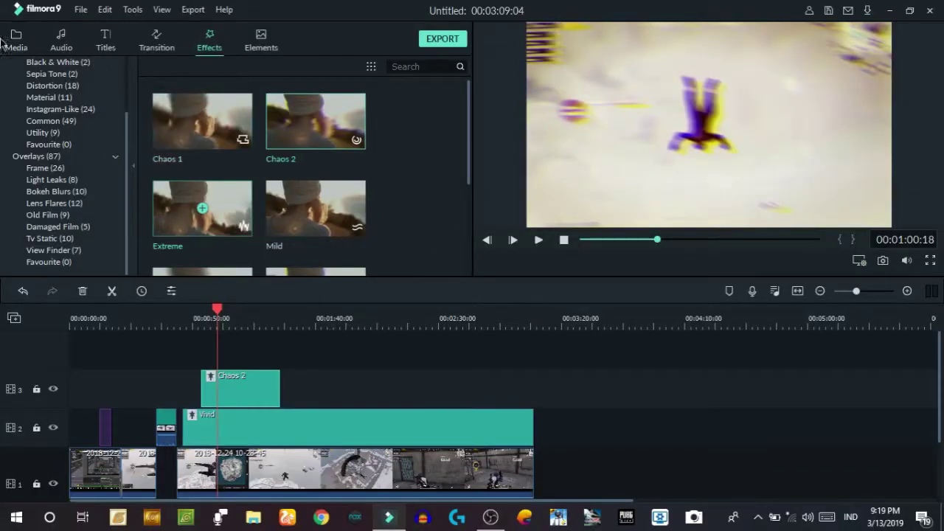
- Browse the Audio library's stock music, such as Lior seker – First Adventure
left_click(65, 42)
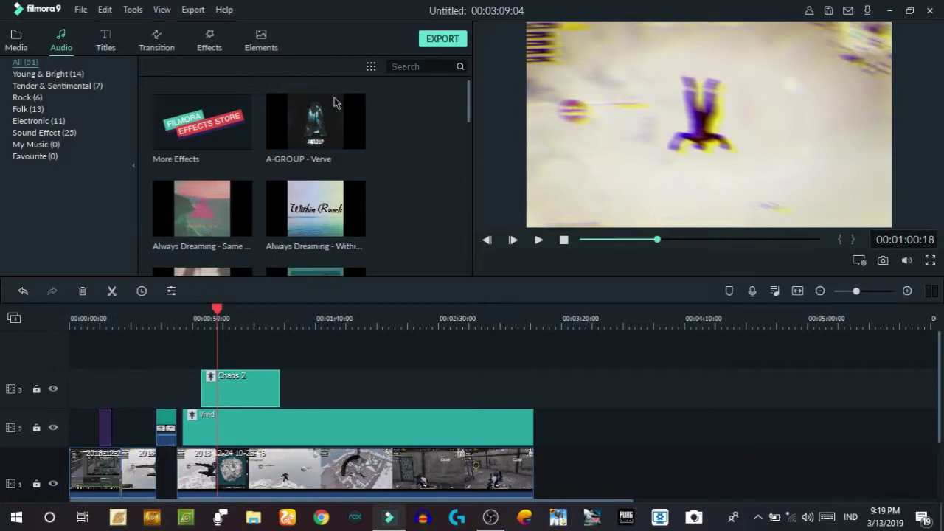
scroll(369, 141, "down", 10)
scroll(369, 169, "down", 2)
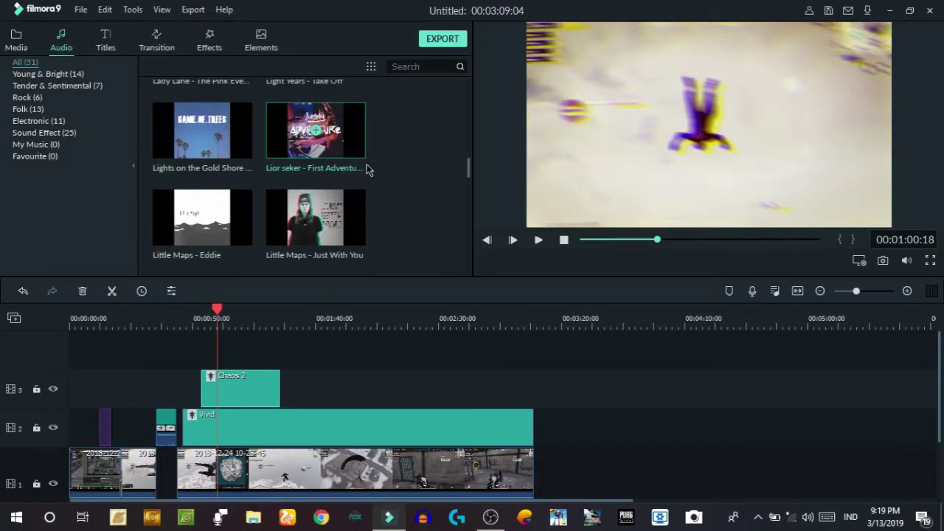
scroll(373, 155, "up", 8)
scroll(310, 162, "down", 5)
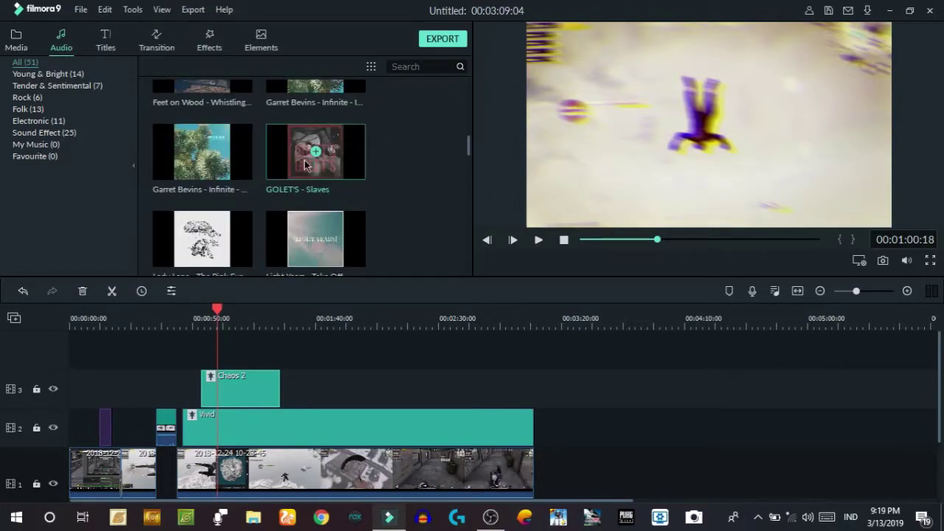
scroll(413, 169, "down", 3)
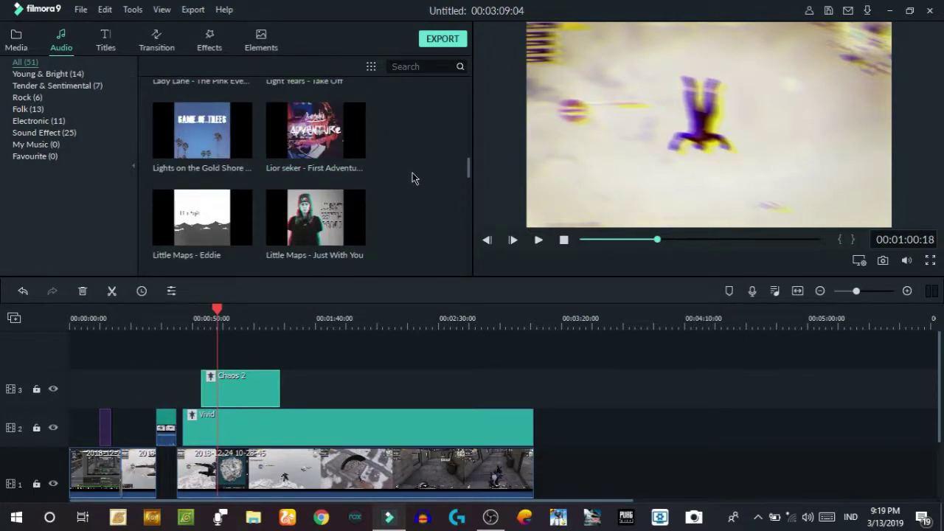
left_click_drag(211, 308, 191, 308)
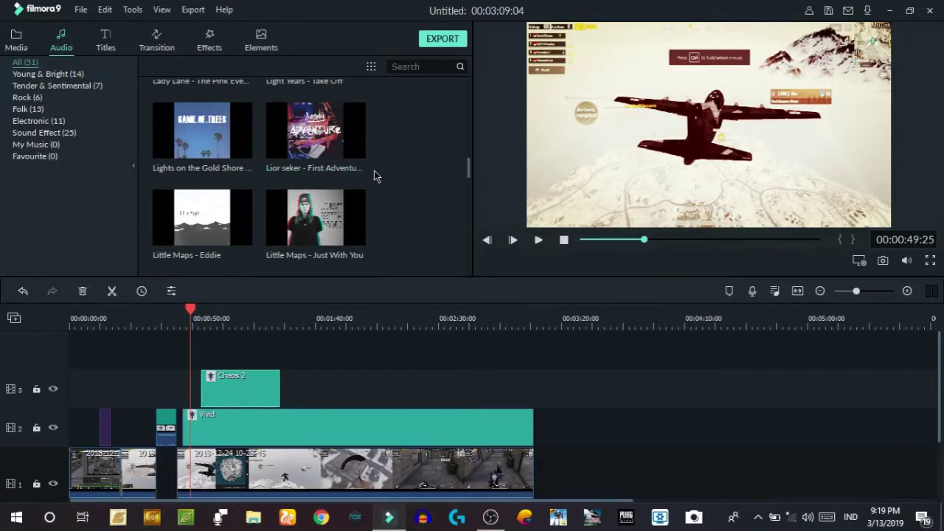
- Import 'No Copyright Music Chill Lofi Hip Hop Beat' from the Backsound Music folder into the media library
left_click(16, 42)
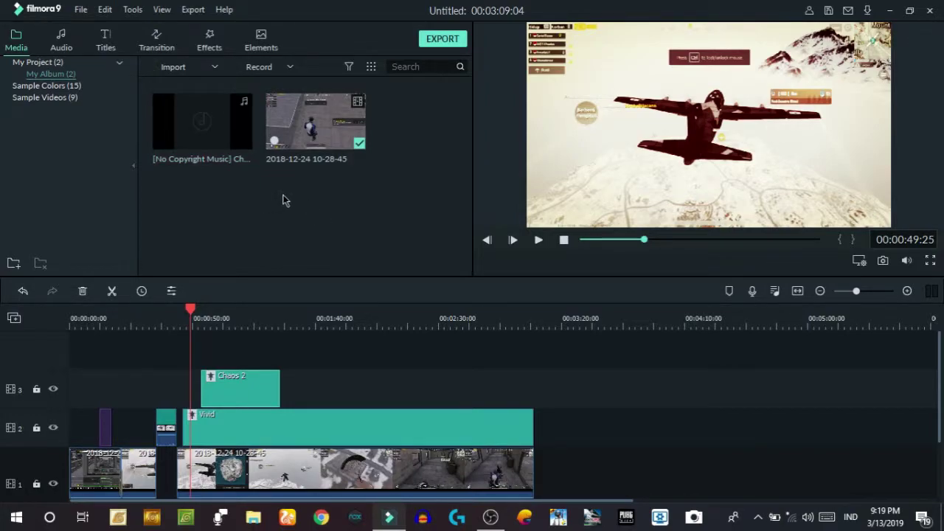
left_click(181, 67)
left_click(249, 86)
scroll(472, 188, "down", 3)
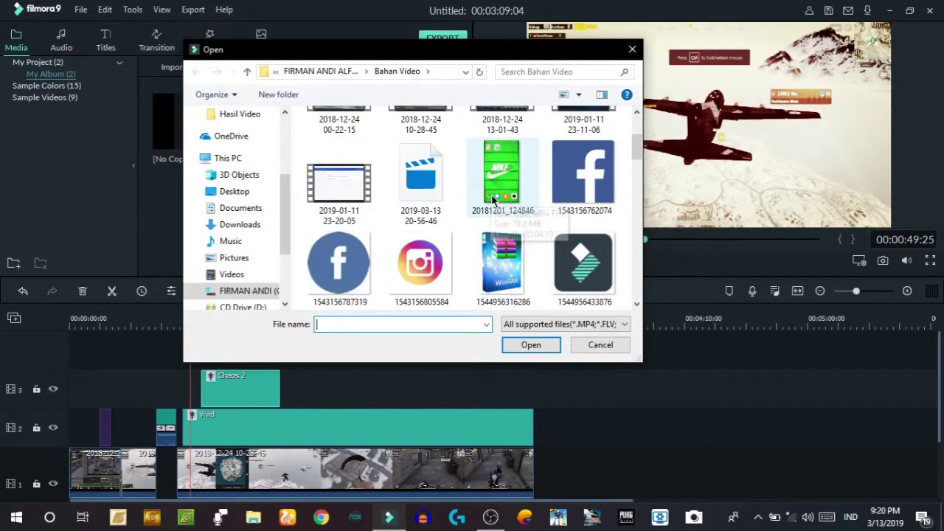
scroll(472, 188, "up", 1)
left_click(323, 71)
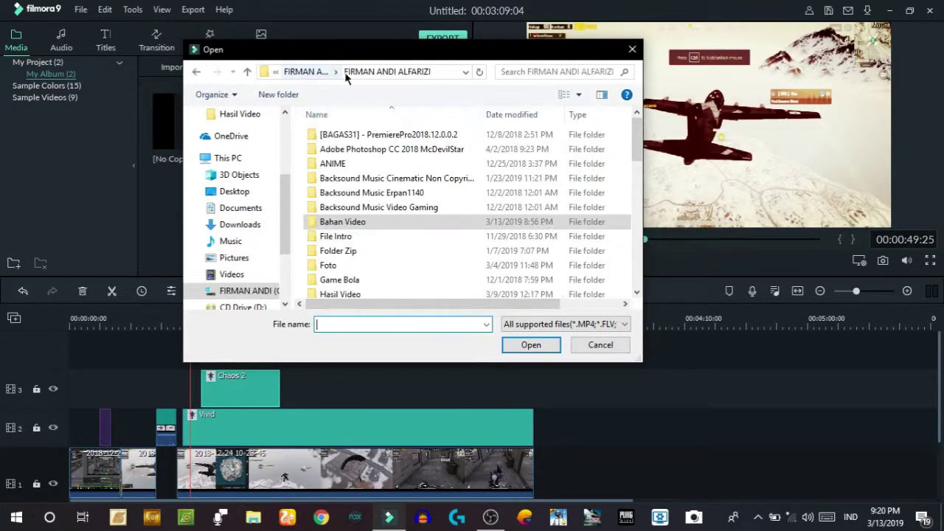
double_click(427, 179)
scroll(389, 190, "down", 8)
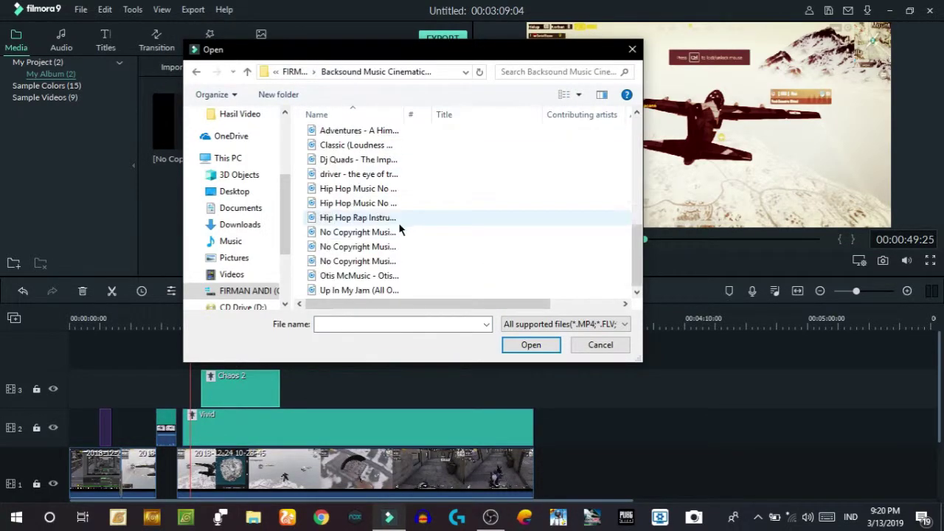
left_click(375, 232)
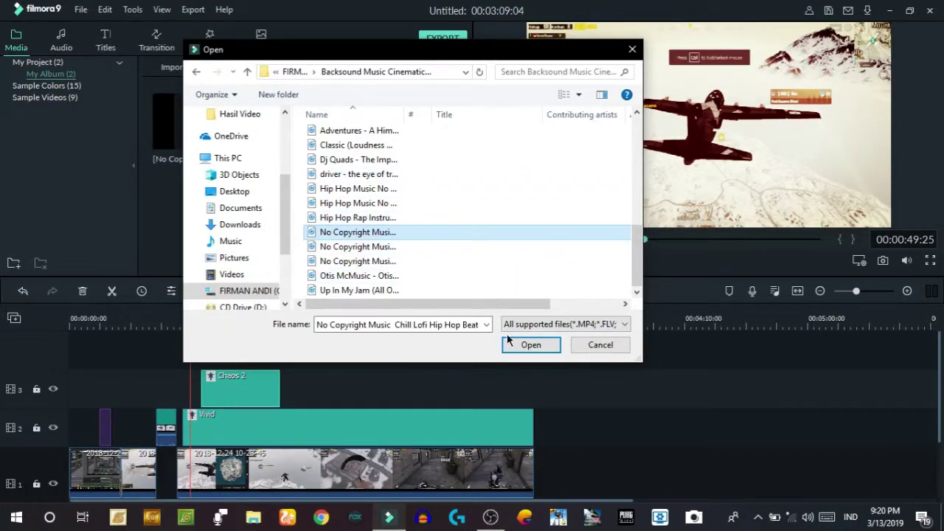
left_click(531, 345)
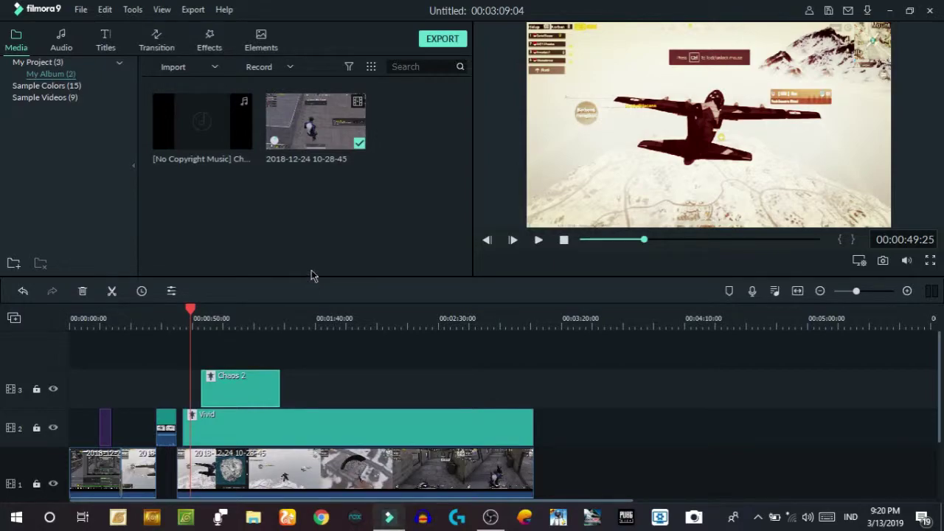
left_click(328, 198)
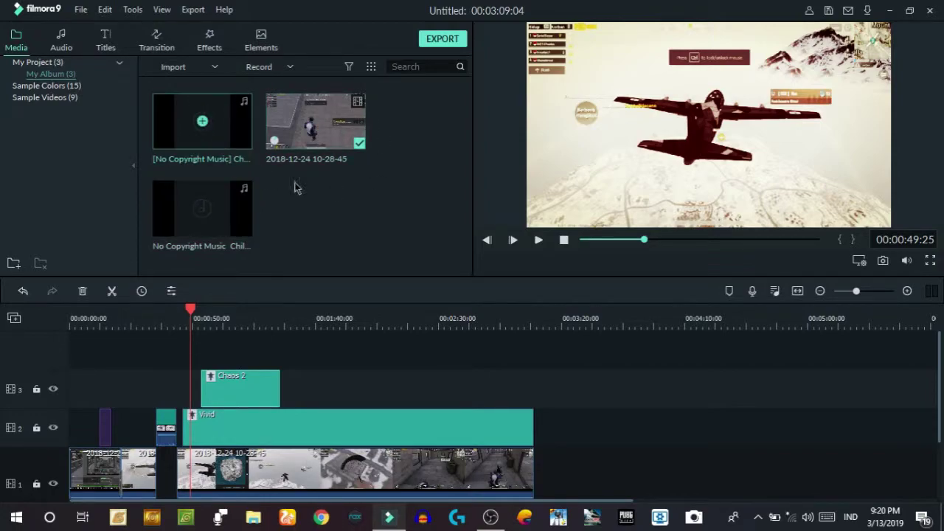
left_click(238, 215)
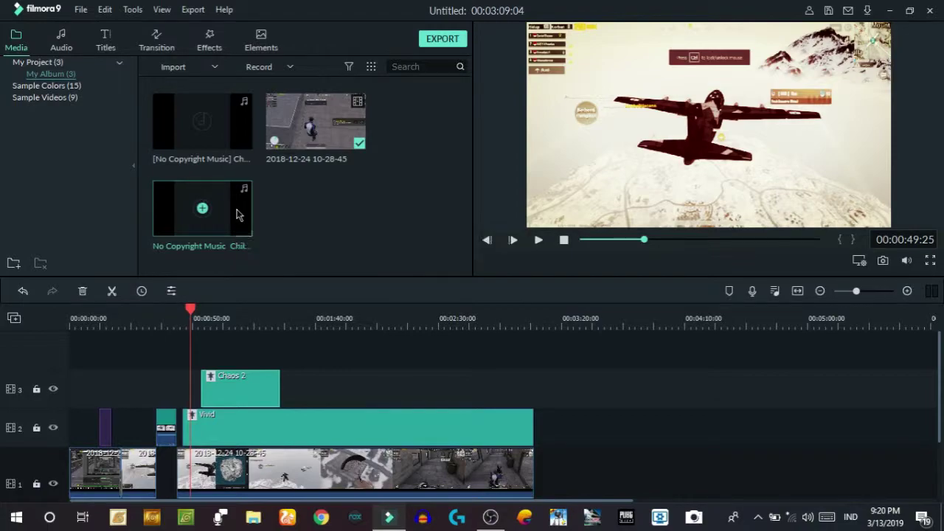
- Lay the Chill Lofi track on audio track 1 and set its volume to about -1.23 dB
left_click_drag(237, 219, 42, 422)
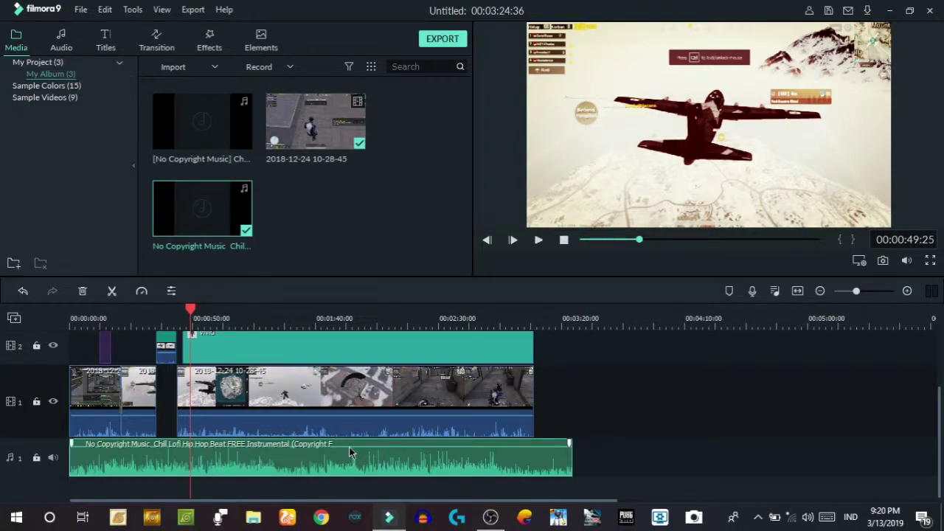
scroll(520, 376, "up", 1)
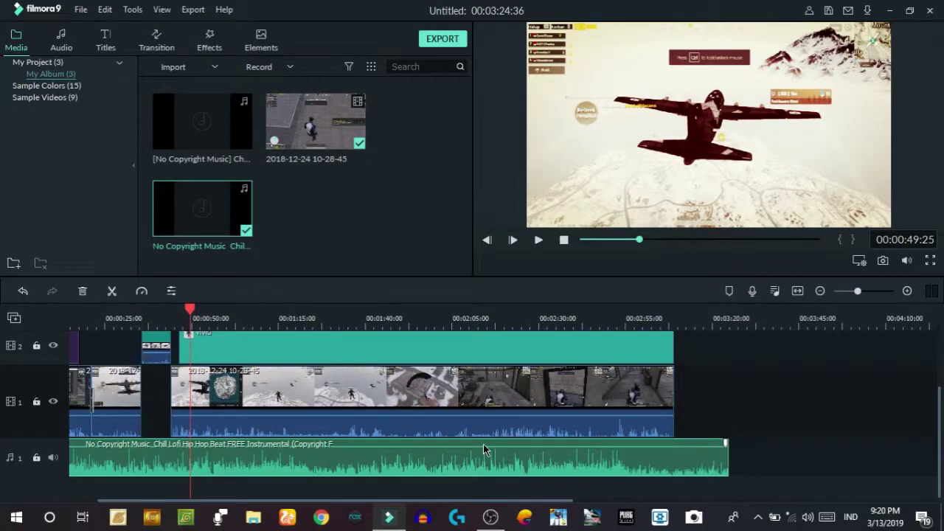
mouse_move(488, 448)
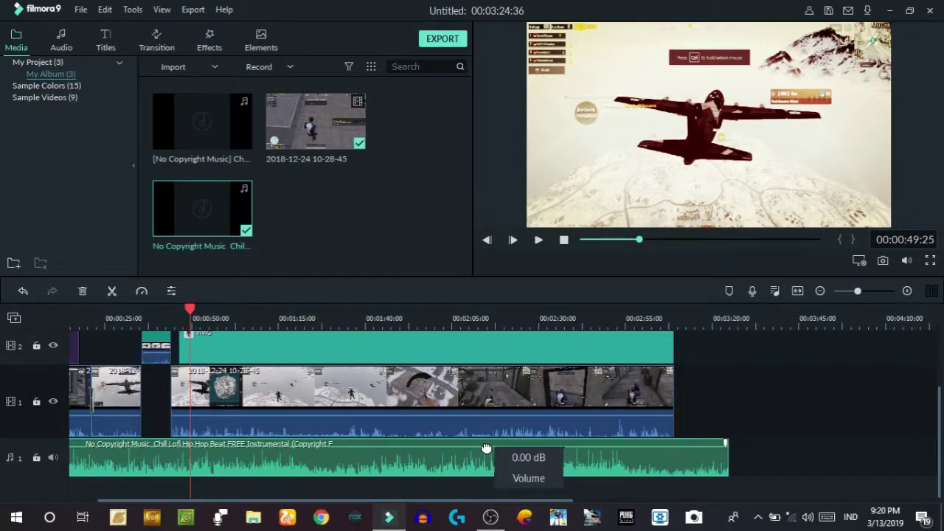
left_click_drag(474, 446, 476, 442)
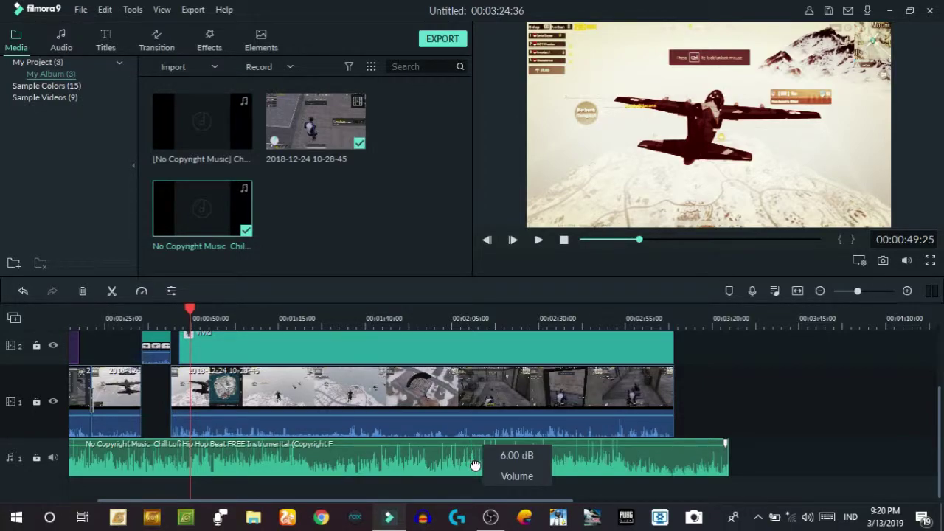
left_click_drag(475, 465, 474, 466)
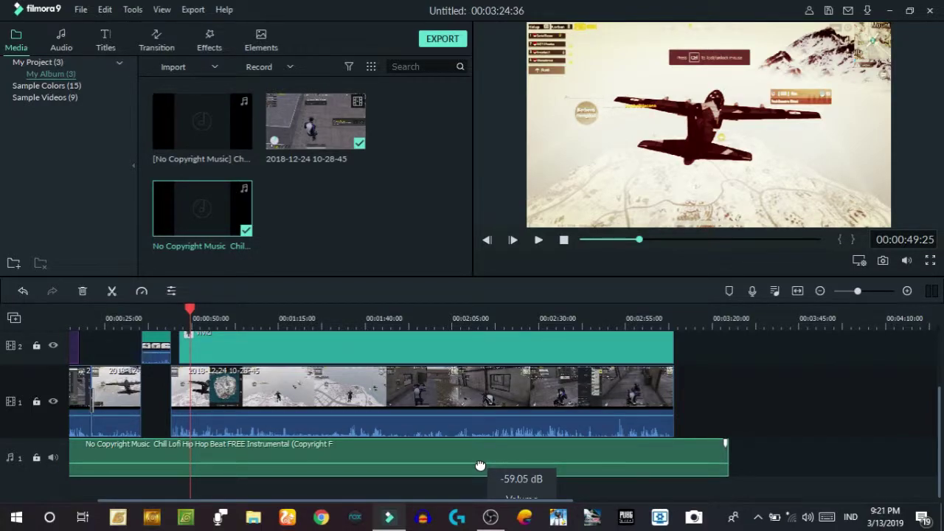
left_click_drag(480, 467, 478, 449)
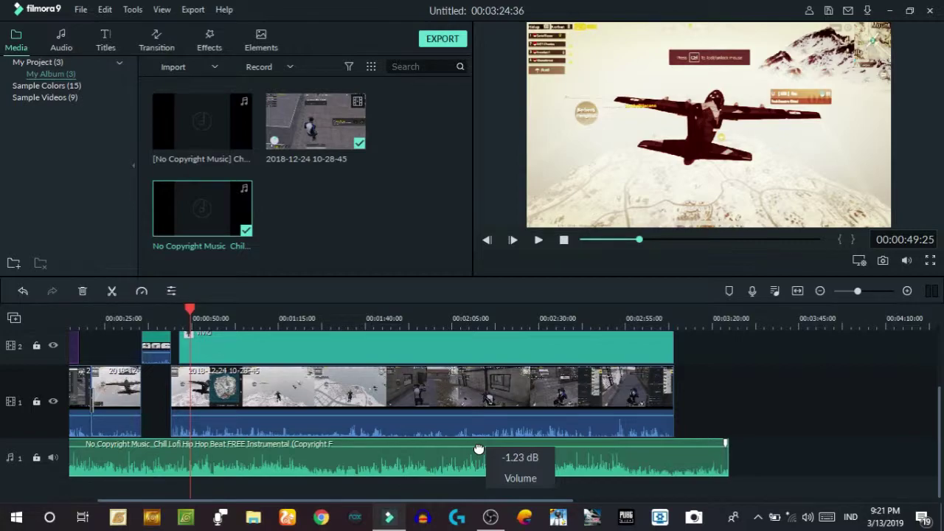
left_click_drag(479, 449, 479, 447)
left_click(480, 446)
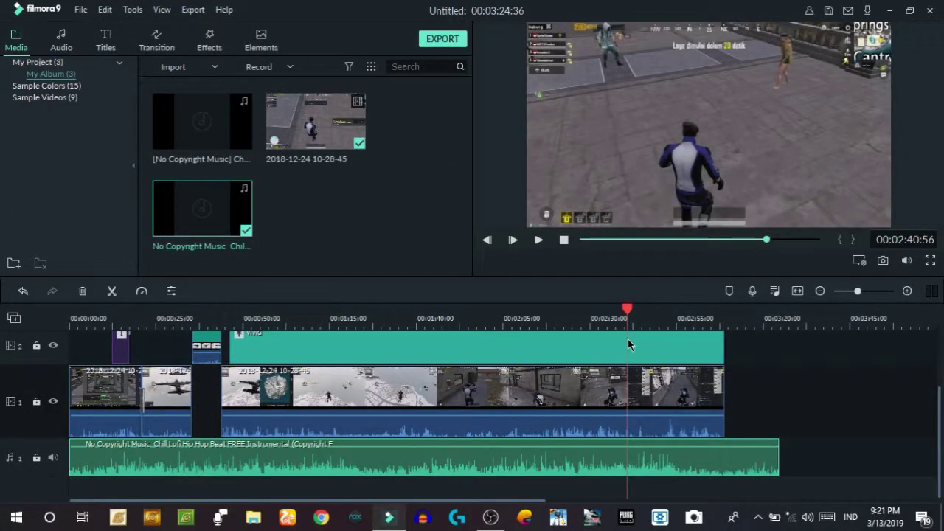
- Add Element Love 3 from the Love elements to track 3 near 00:01:38 and play it
left_click(269, 46)
scroll(317, 173, "down", 4)
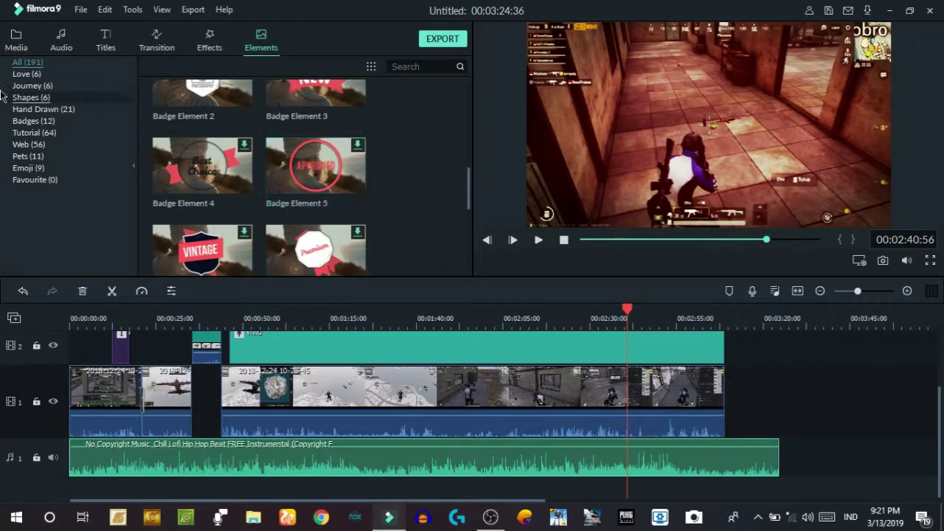
left_click(27, 74)
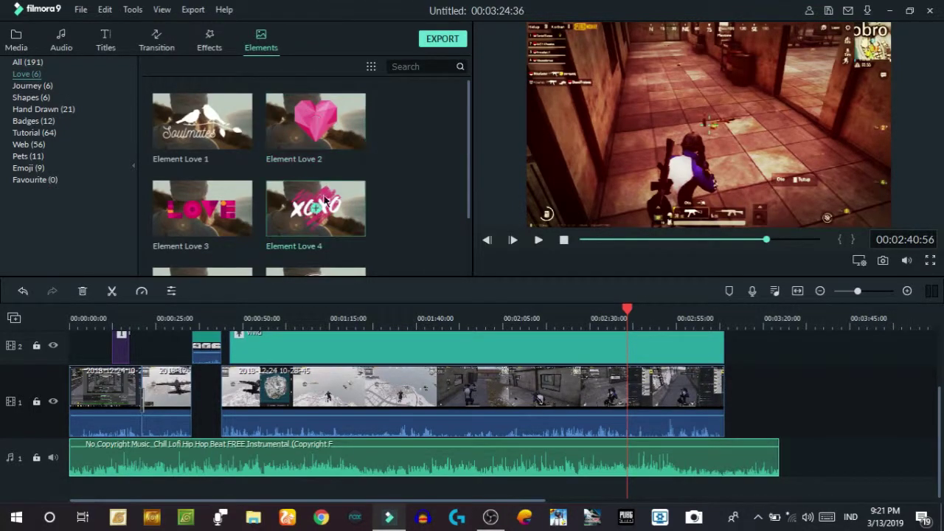
left_click_drag(241, 222, 406, 384)
left_click(538, 241)
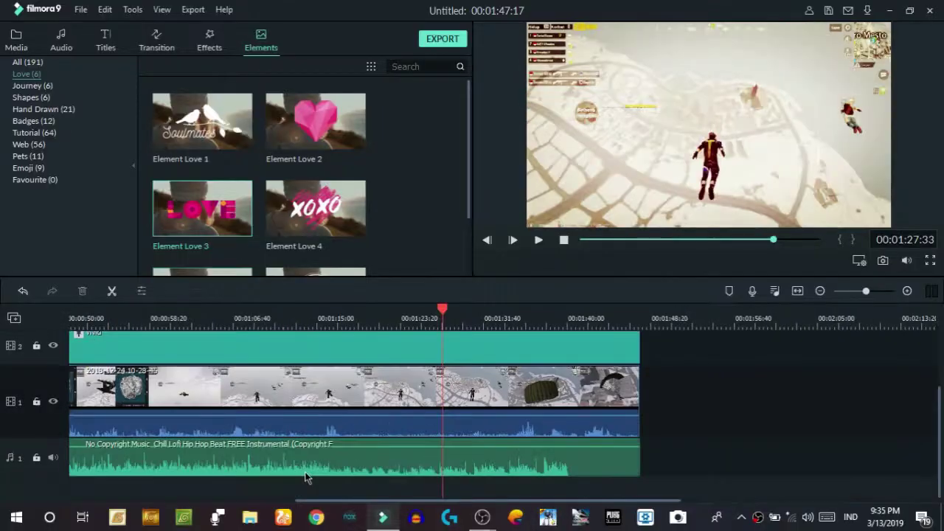
- Test rotation and horizontal flip on the gameplay clip, leaving its scale at 47.89%
scroll(306, 478, "left", 5)
scroll(358, 450, "up", 2)
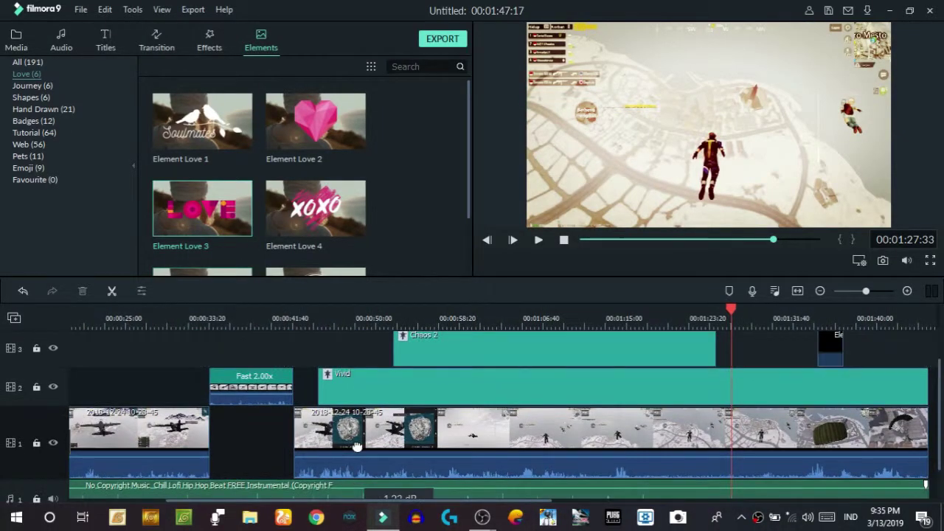
left_click(504, 434)
double_click(483, 435)
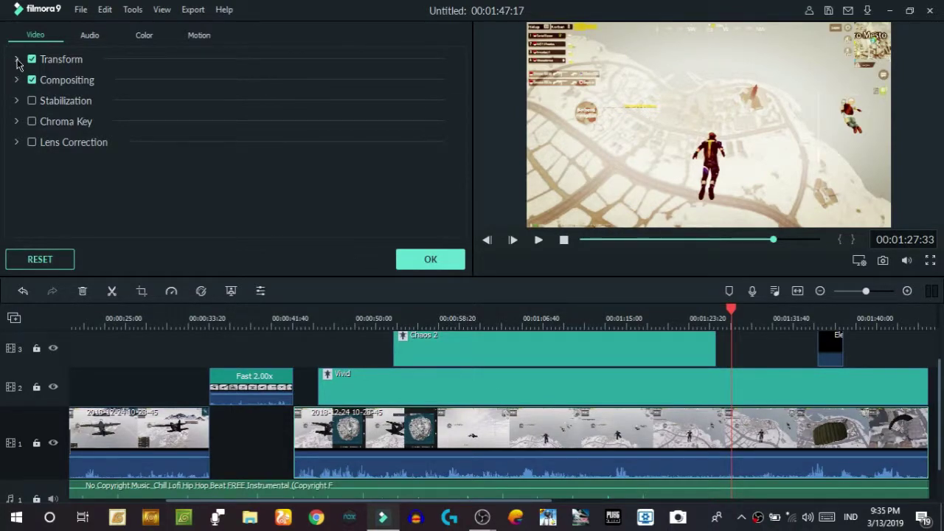
left_click(16, 60)
left_click_drag(147, 92, 116, 95)
mouse_move(200, 133)
left_mouse_down()
mouse_move(259, 137)
mouse_move(220, 151)
mouse_move(169, 151)
mouse_move(246, 148)
mouse_move(209, 143)
left_mouse_up()
left_click(160, 117)
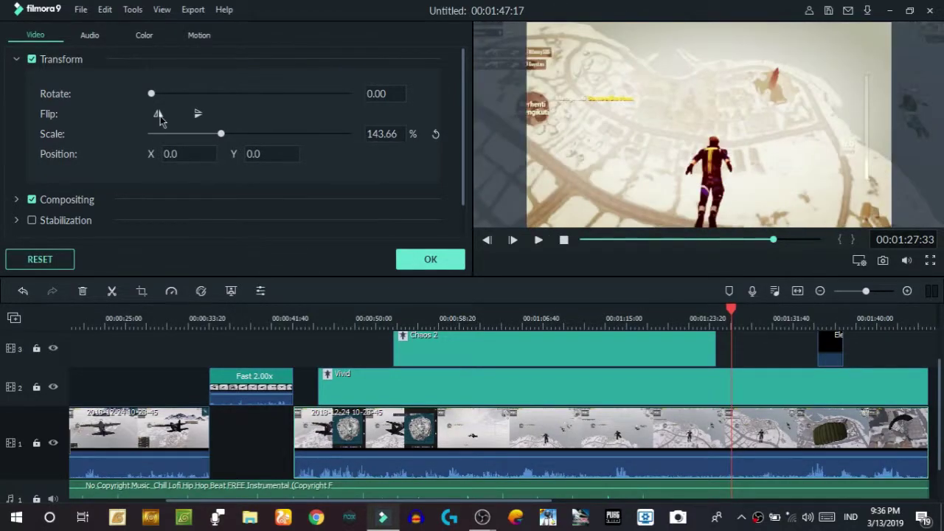
left_click(159, 116)
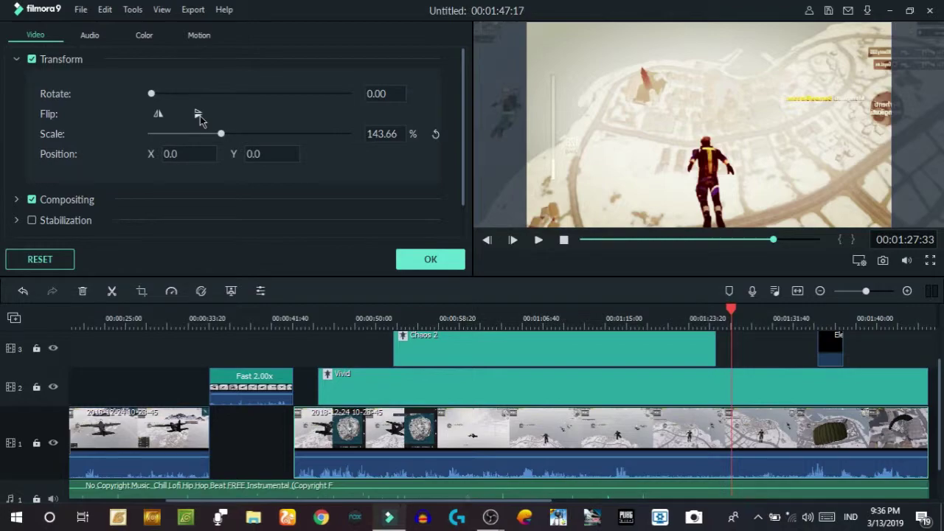
mouse_move(220, 134)
left_mouse_down()
mouse_move(171, 134)
mouse_move(227, 134)
left_mouse_up()
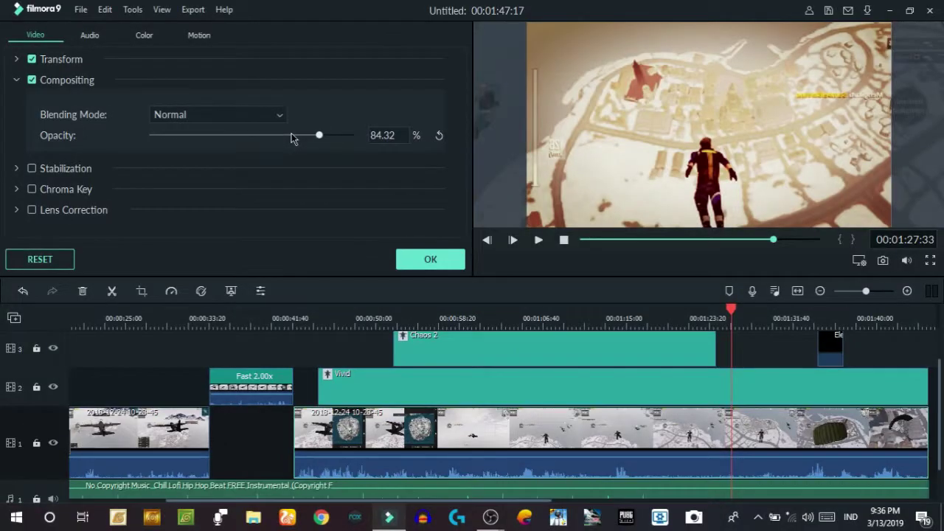
- Set the clip opacity to 100% and try Color Burn before returning the blending mode to Normal
left_click_drag(317, 135, 351, 135)
left_click(234, 115)
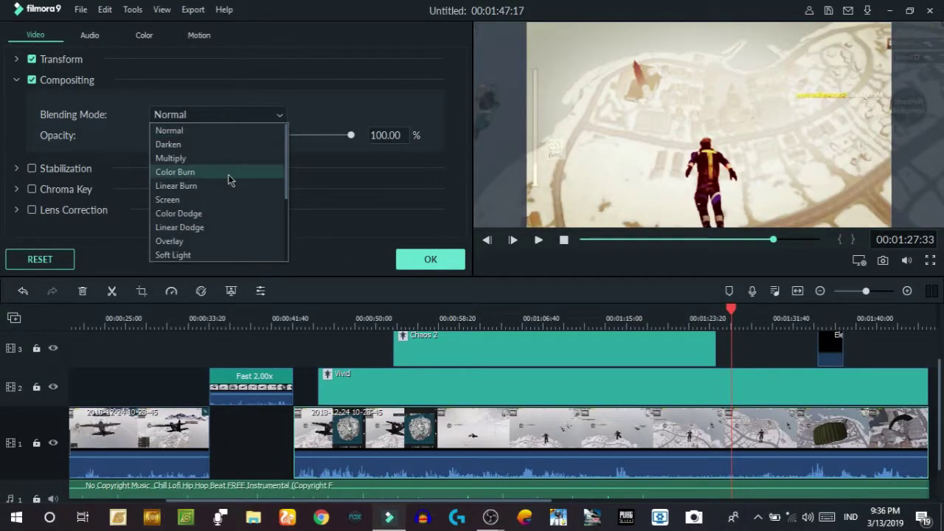
key("Escape")
left_click(216, 118)
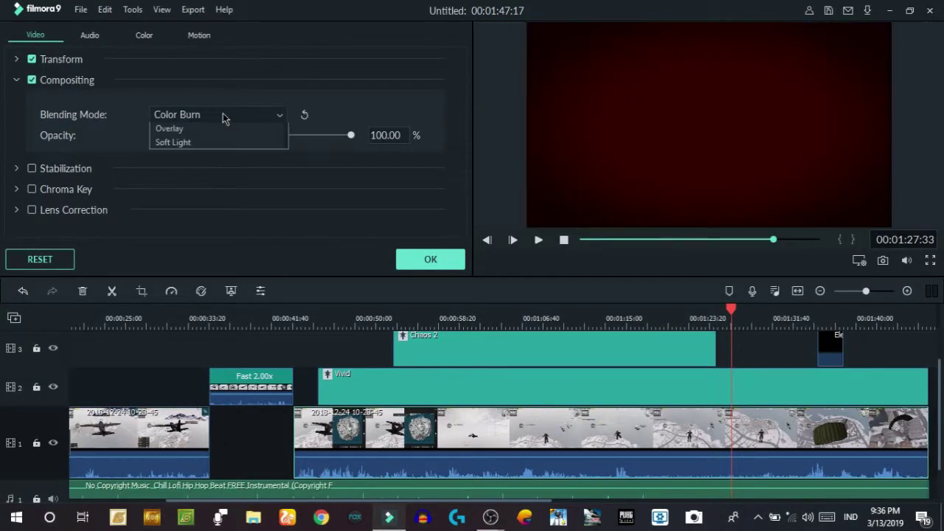
left_click(213, 143)
left_click(216, 116)
left_click(170, 129)
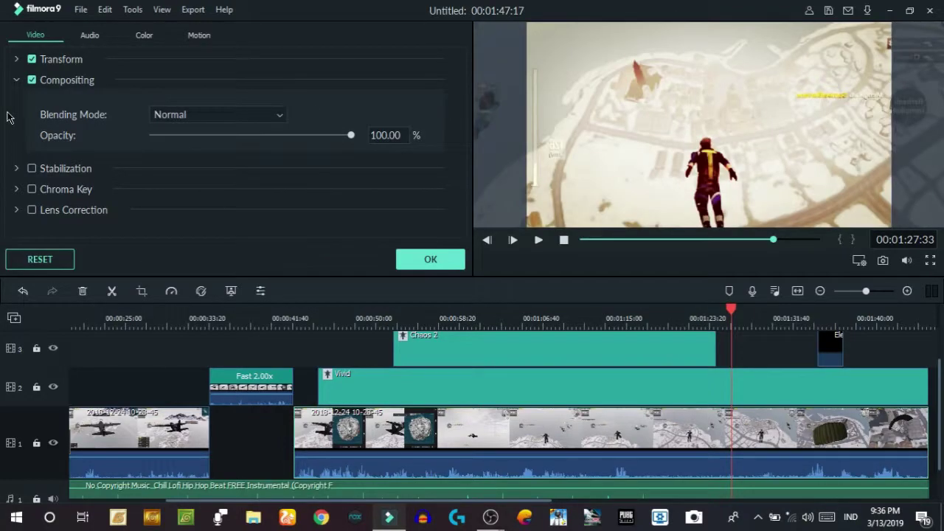
- Look over the Stabilization and Chroma Key settings, then show the clip's audio settings
left_click(17, 169)
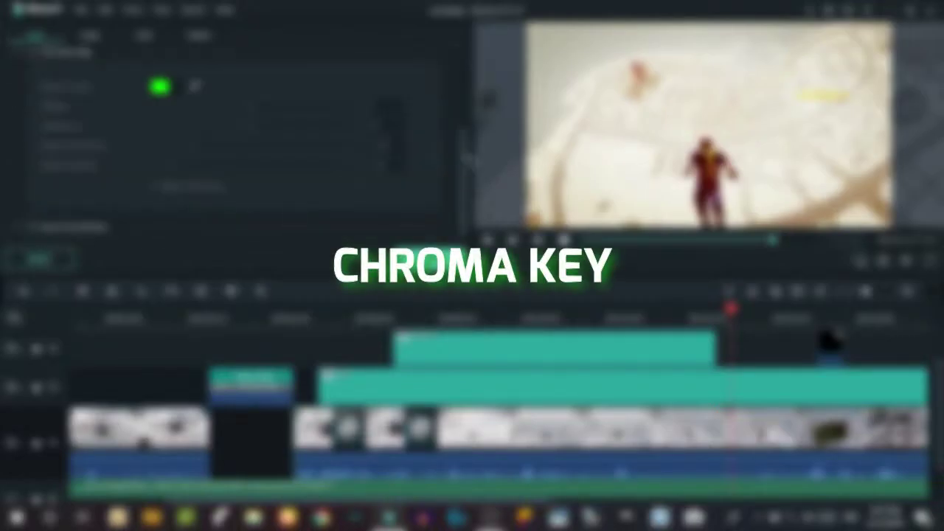
left_click_drag(463, 156, 463, 104)
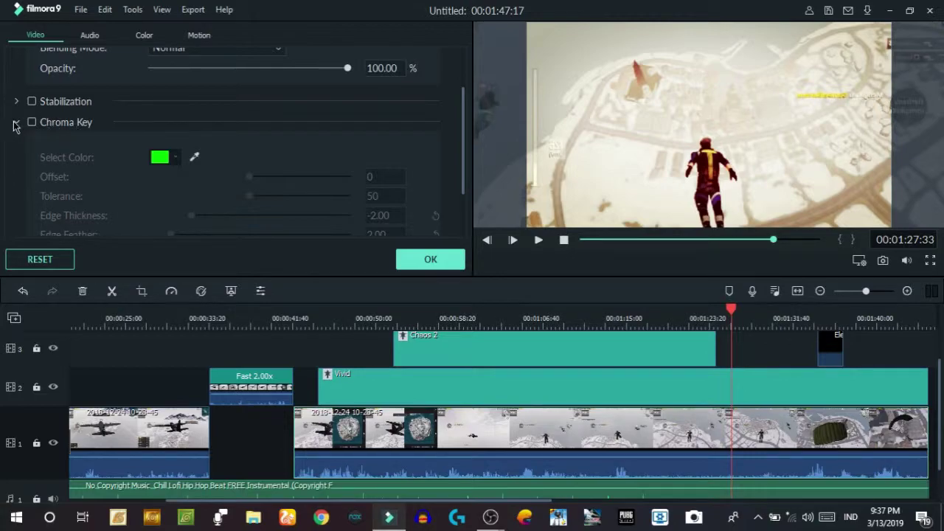
left_click(18, 124)
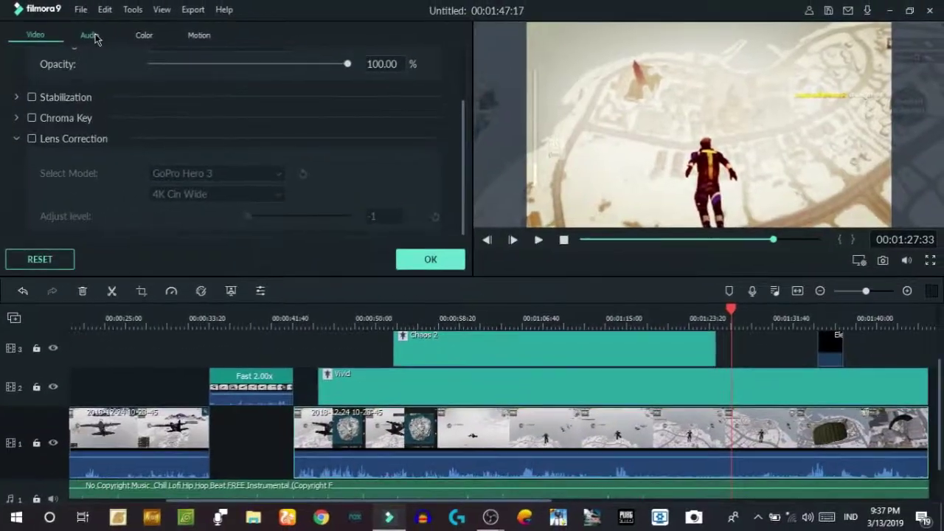
left_click(90, 36)
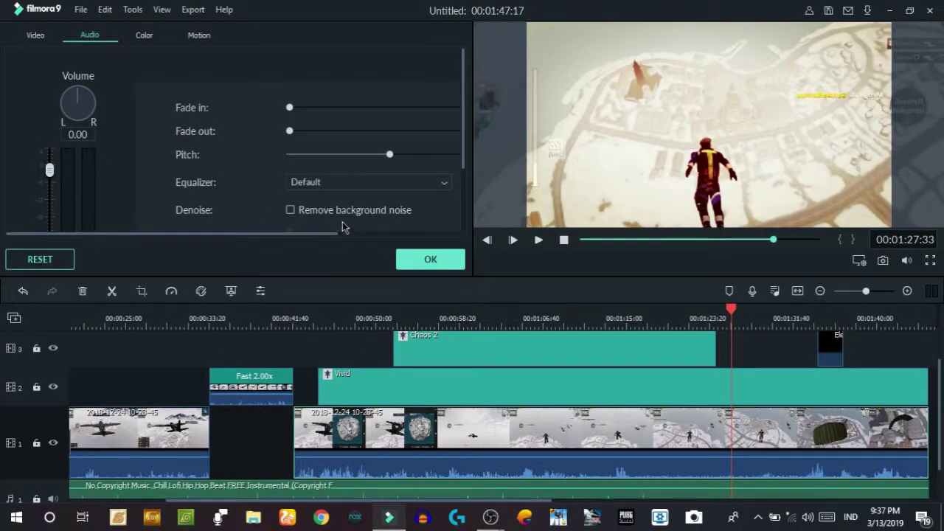
left_click_drag(328, 233, 415, 234)
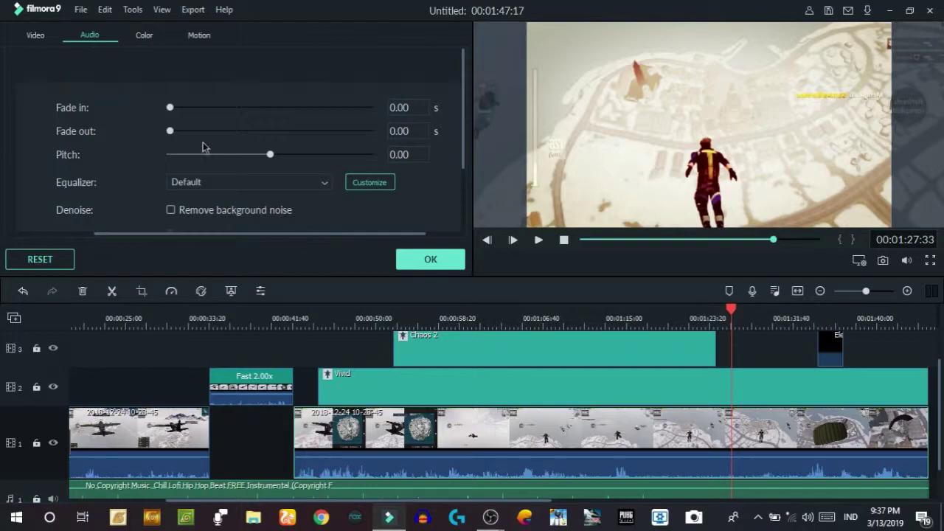
mouse_move(172, 109)
left_mouse_down()
mouse_move(213, 116)
mouse_move(183, 111)
left_mouse_up()
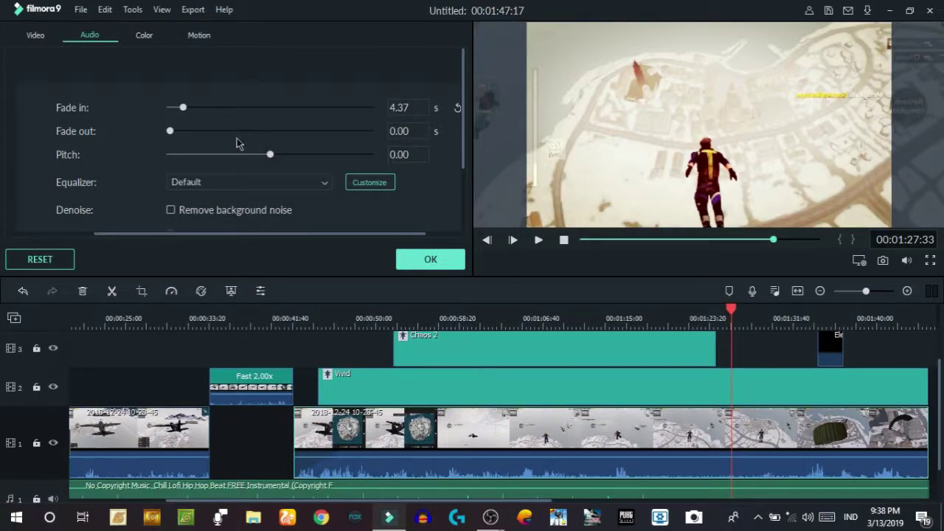
left_click_drag(172, 131, 116, 156)
left_click_drag(271, 155, 293, 159)
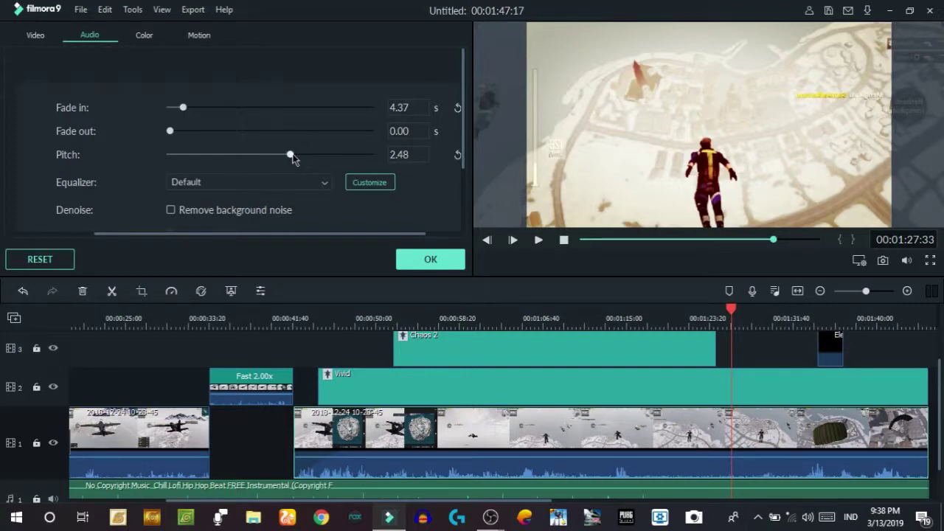
left_click_drag(293, 159, 293, 159)
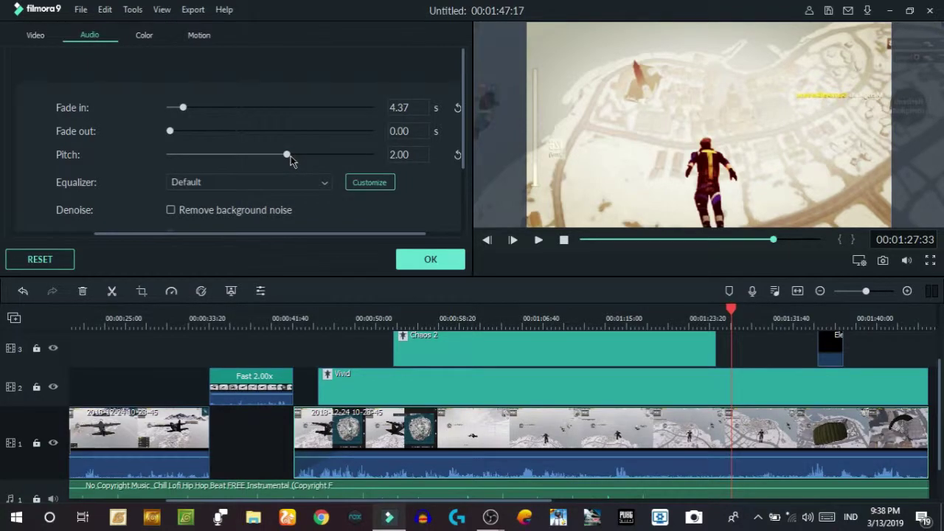
left_click_drag(291, 156, 211, 160)
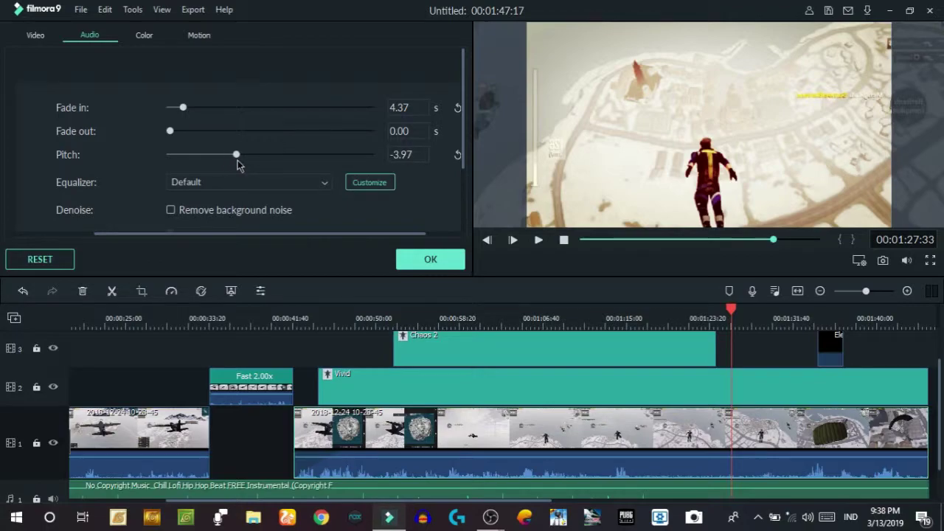
left_click_drag(238, 160, 270, 158)
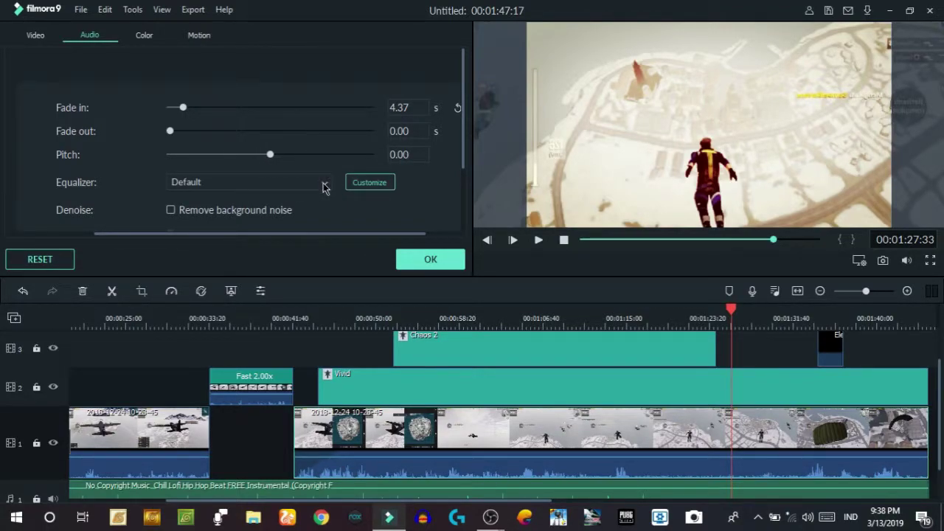
- Browse the clip's audio equalizer preset list
left_click(325, 186)
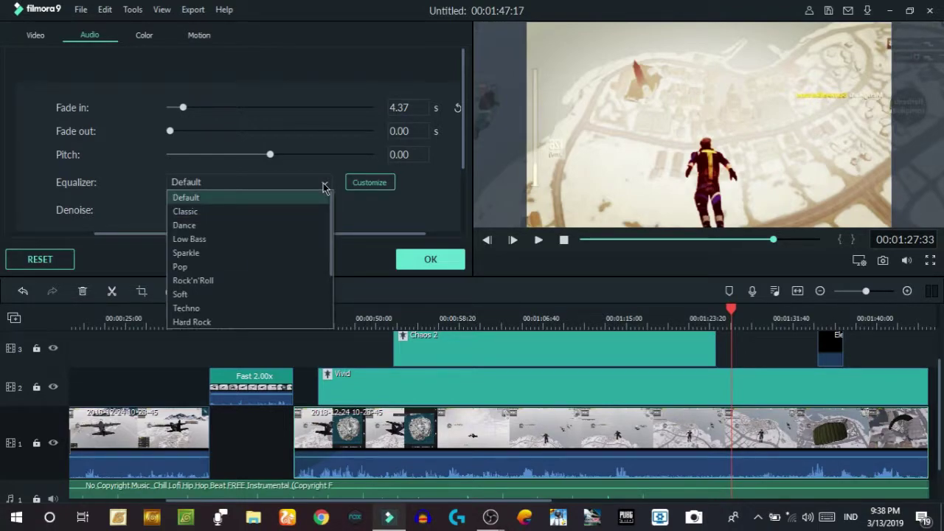
scroll(268, 296, "down", 2)
scroll(268, 296, "up", 2)
scroll(112, 155, "down", 2)
scroll(112, 155, "up", 2)
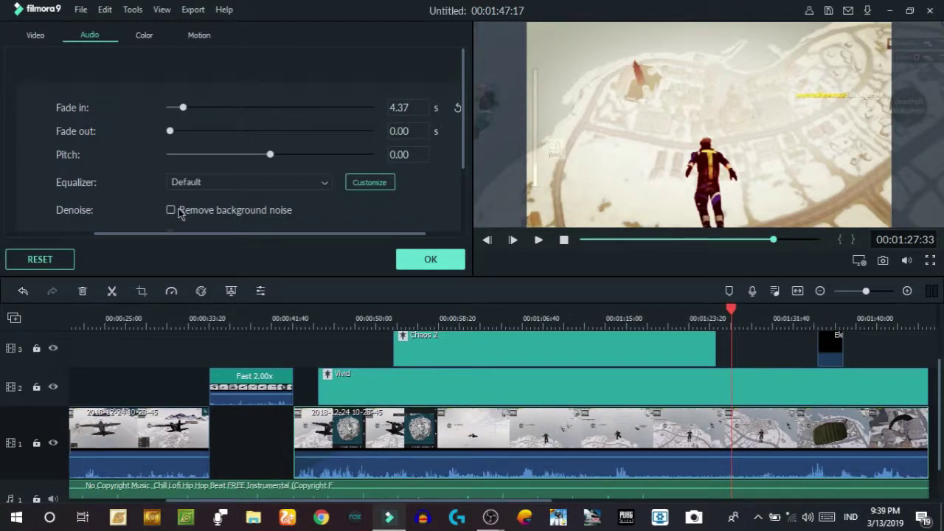
scroll(434, 194, "down", 2)
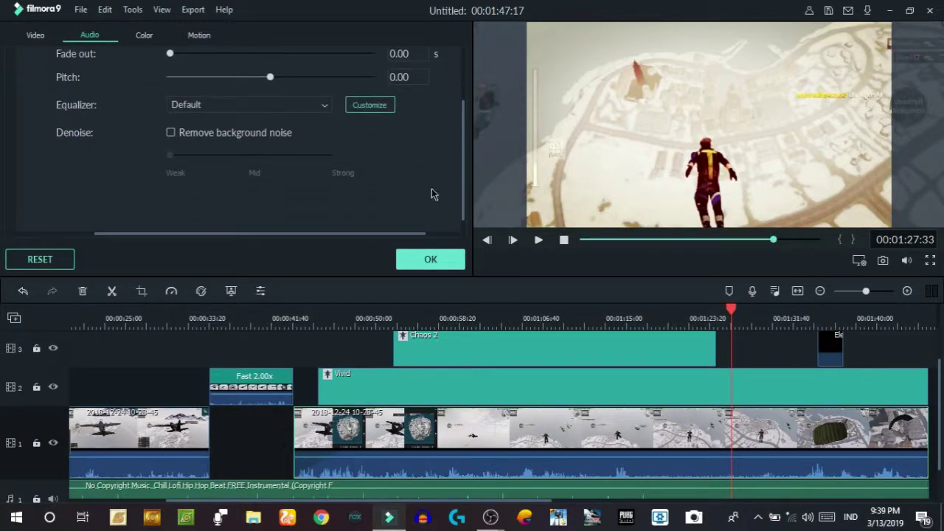
- Try background noise removal at Mid, Strong and Weak, disable it, and open the Color settings
left_click(171, 132)
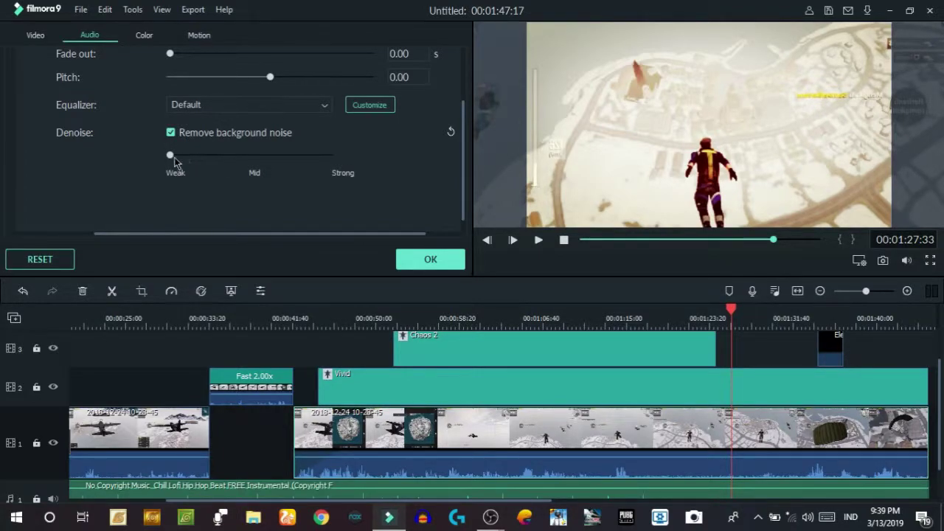
left_click(251, 156)
mouse_move(251, 158)
left_mouse_down()
mouse_move(329, 157)
mouse_move(251, 157)
left_mouse_up()
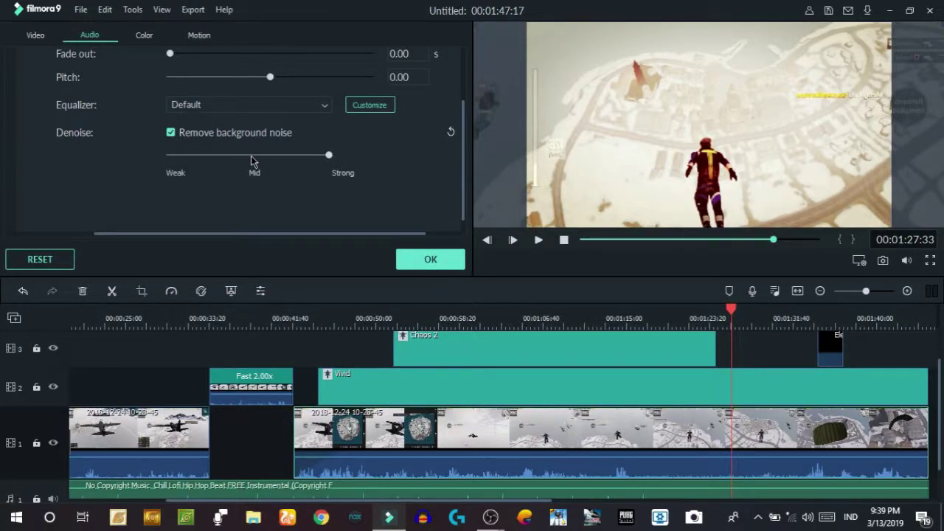
left_click(169, 159)
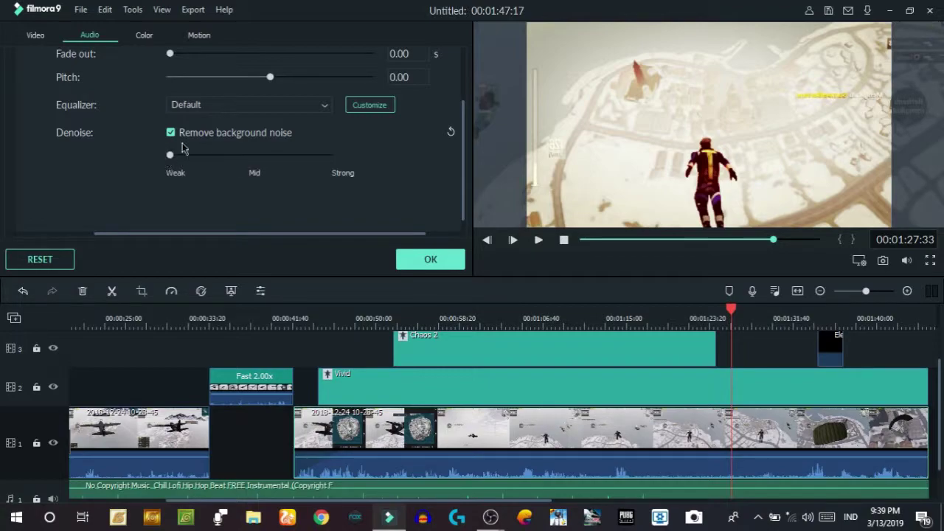
left_click(170, 133)
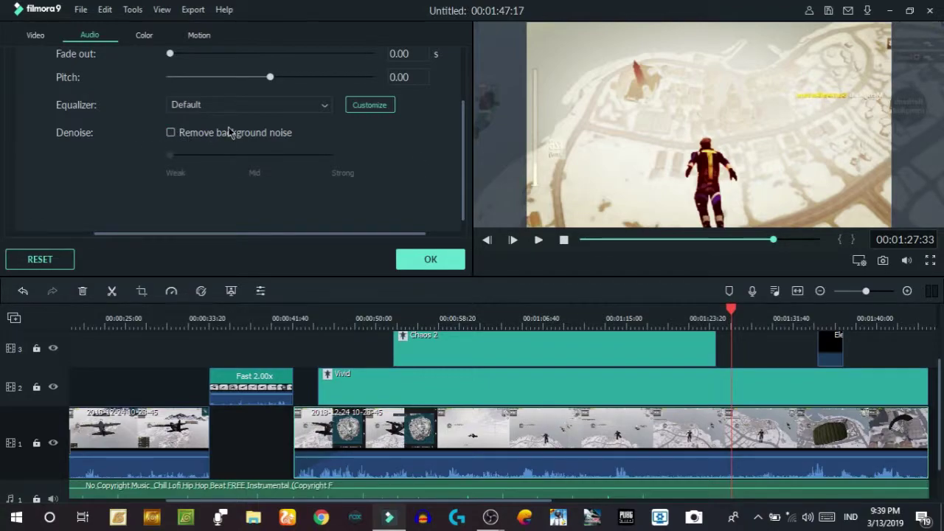
left_click(144, 36)
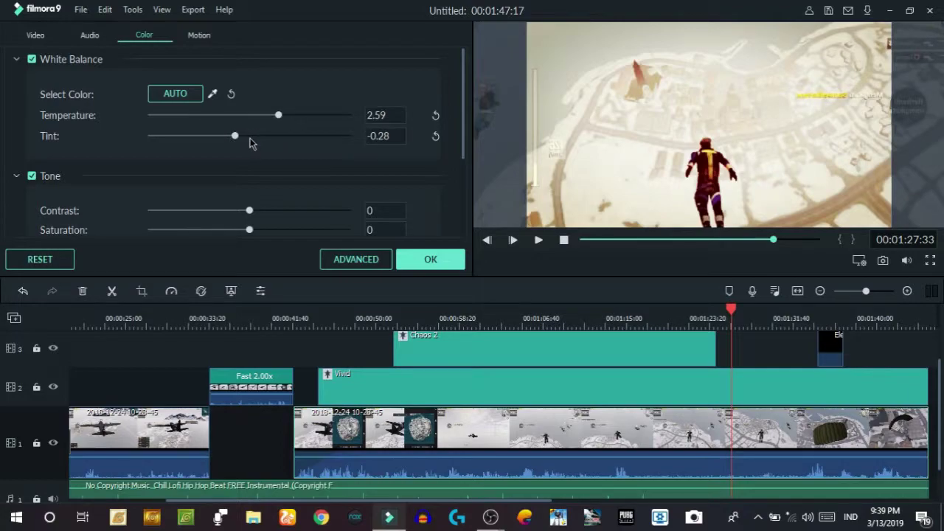
- Warm the clip to temperature 2.78 and tint 2.24, then apply the Mission Impossible 3D LUT
left_click_drag(235, 136, 279, 118)
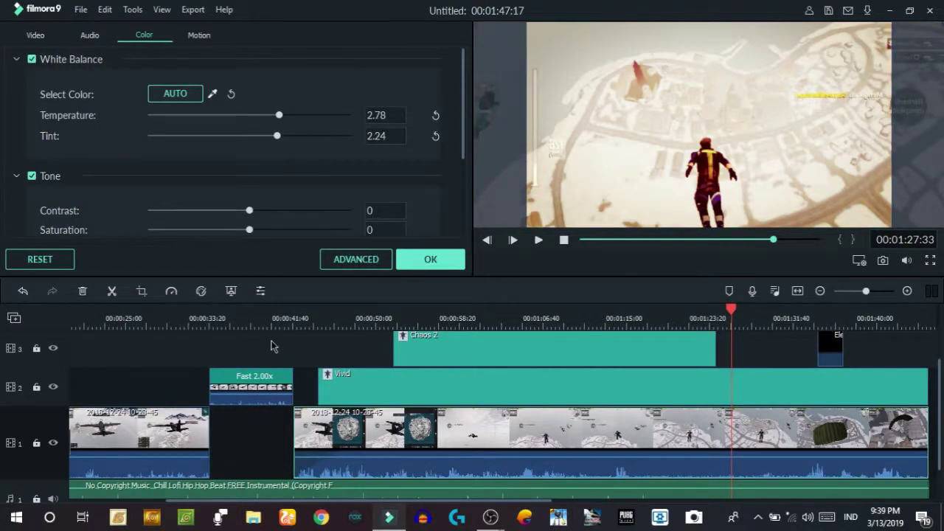
scroll(334, 224, "down", 3)
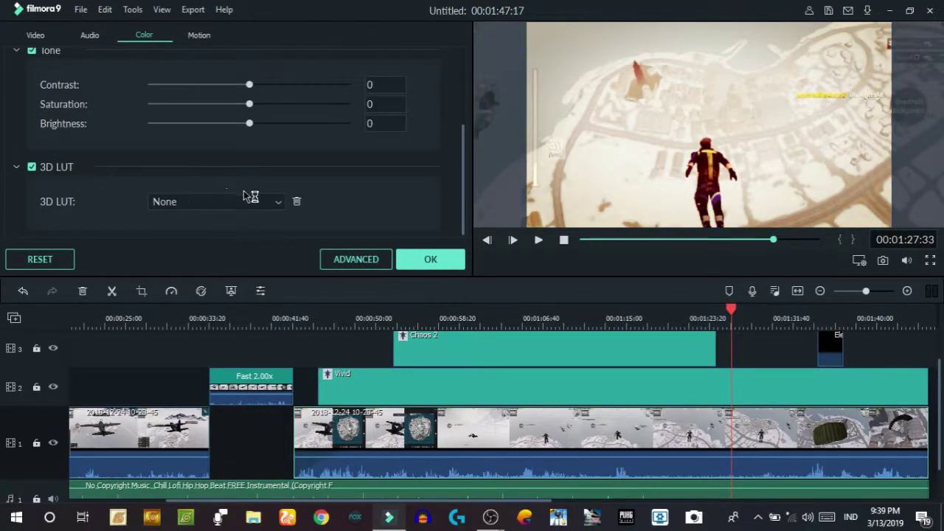
left_click(279, 203)
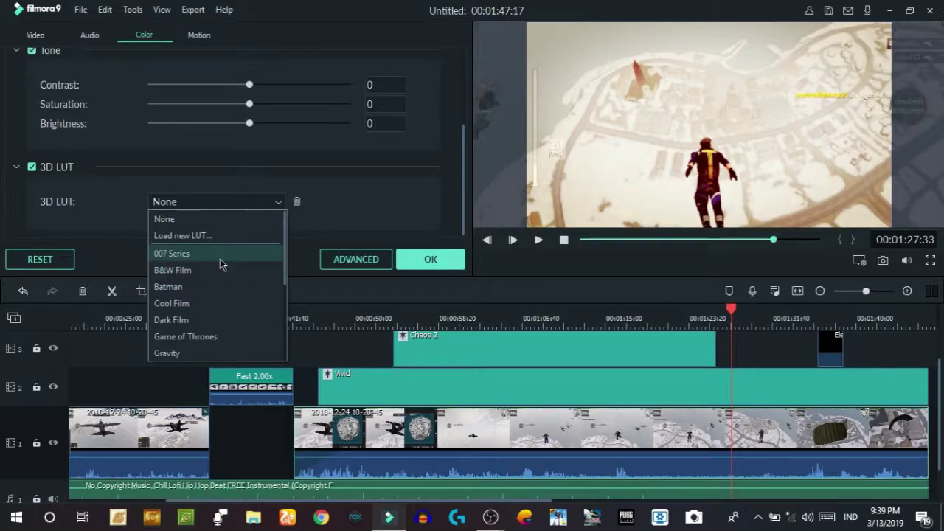
scroll(220, 262, "down", 3)
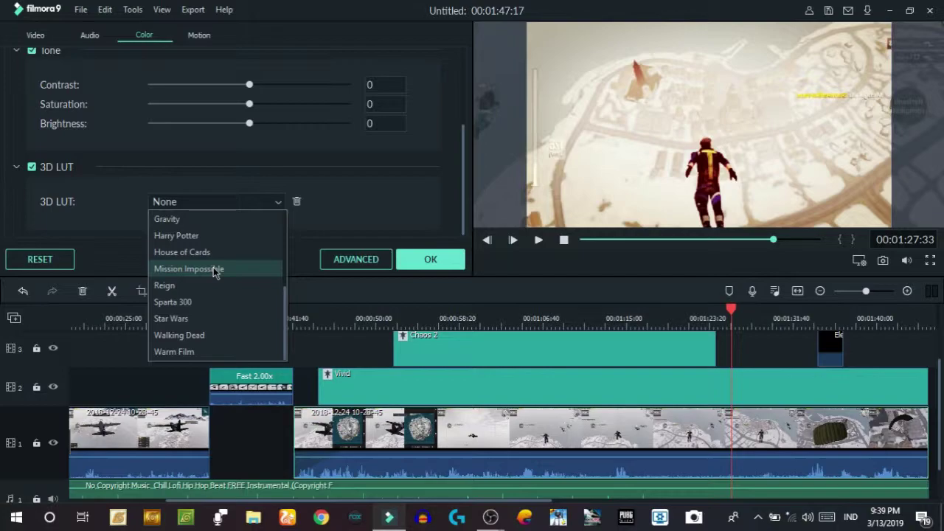
left_click(214, 270)
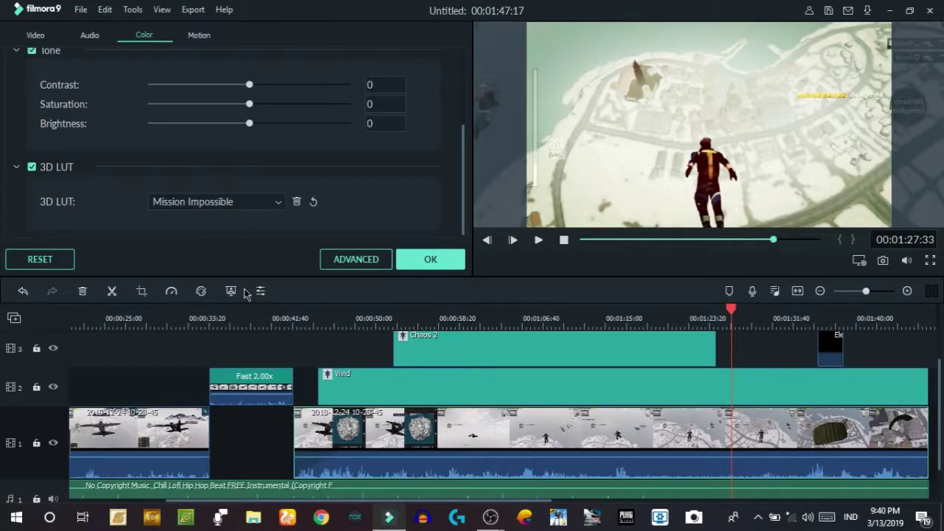
- In Advanced Color Correction, reset temperature to 0.00 and remove the applied 3D LUT
left_click(351, 262)
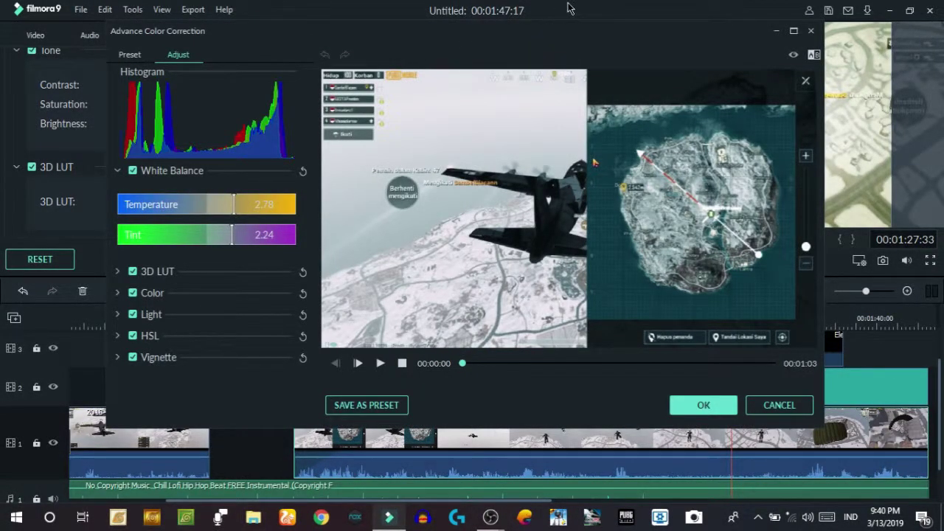
left_click_drag(596, 29, 586, 36)
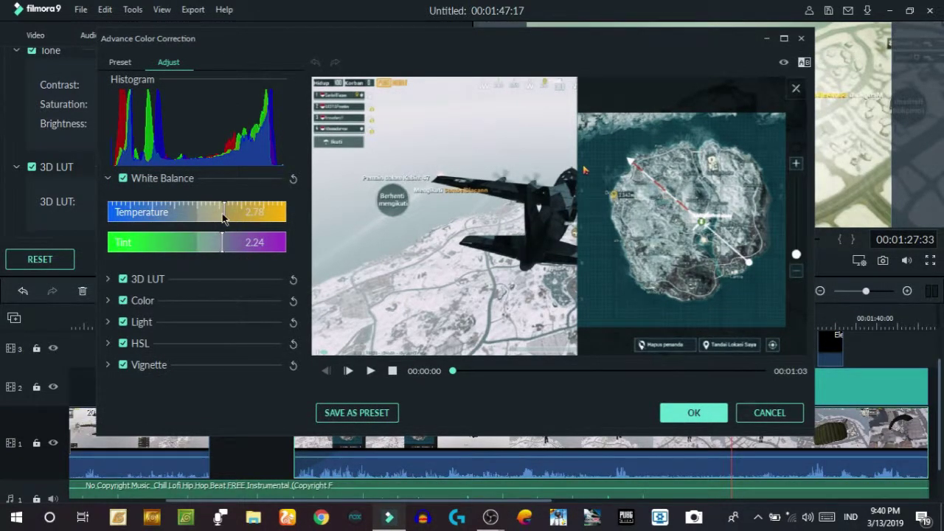
left_click_drag(222, 213, 174, 253)
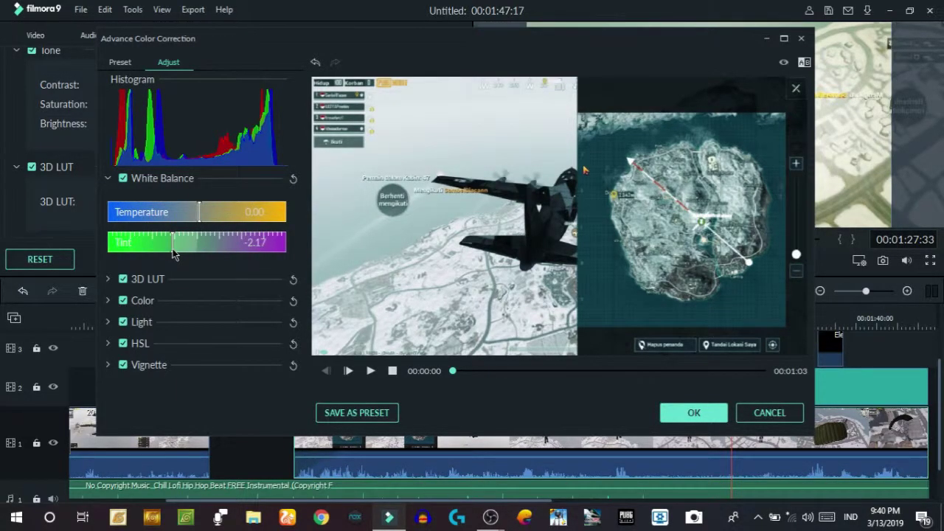
left_click(108, 280)
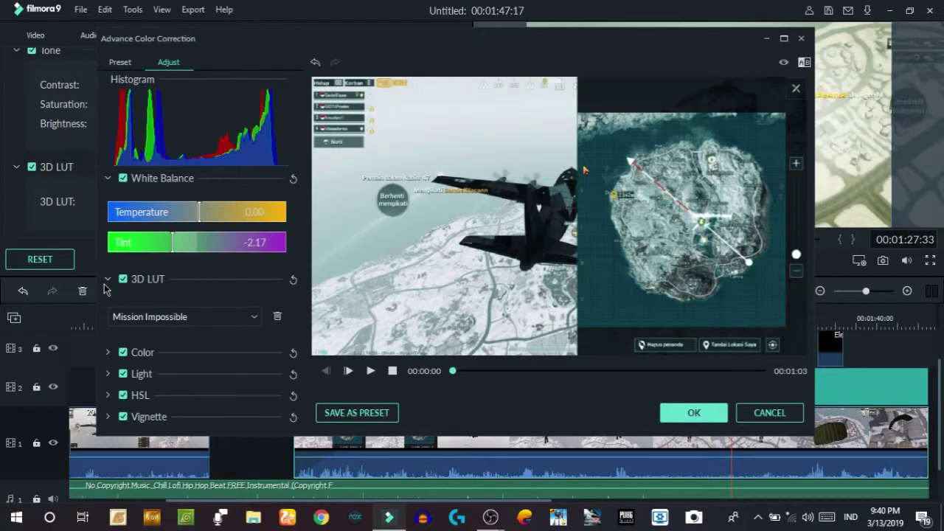
left_click(278, 318)
left_click(535, 261)
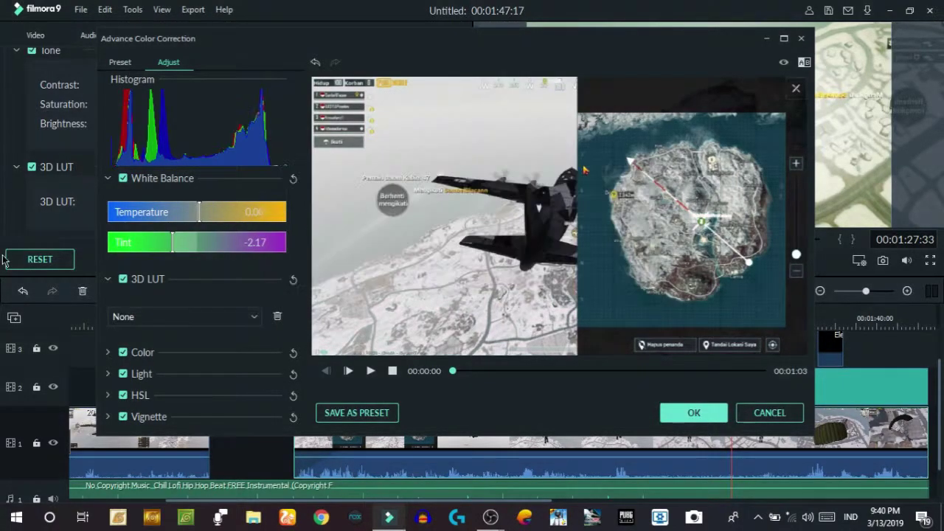
- Set exposure -30, brightness 17, more contrast and vibrance 10, then begin saving a custom preset
left_click(109, 353)
scroll(203, 295, "down", 3)
left_click_drag(199, 278, 169, 261)
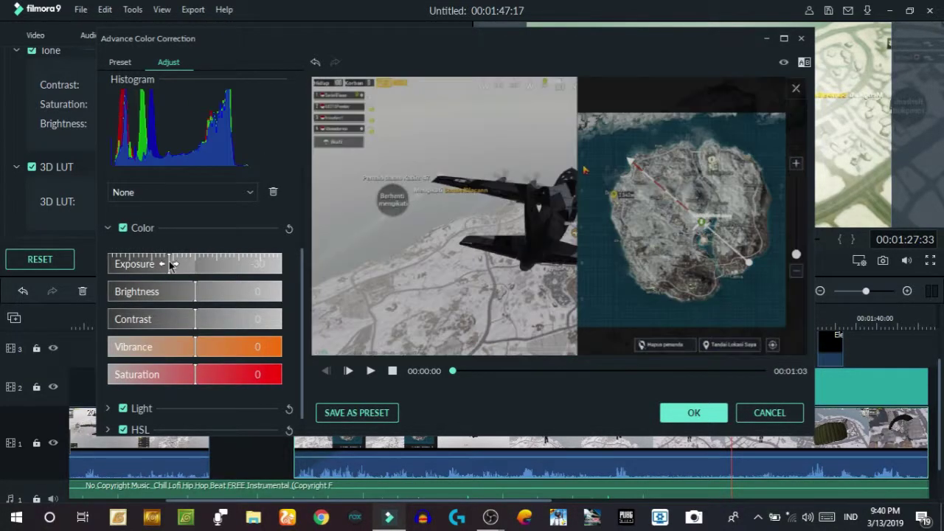
left_click_drag(238, 295, 210, 293)
mouse_move(165, 323)
left_mouse_down()
mouse_move(206, 319)
mouse_move(171, 319)
mouse_move(179, 319)
left_mouse_up()
left_click_drag(198, 352, 214, 375)
scroll(214, 347, "down", 3)
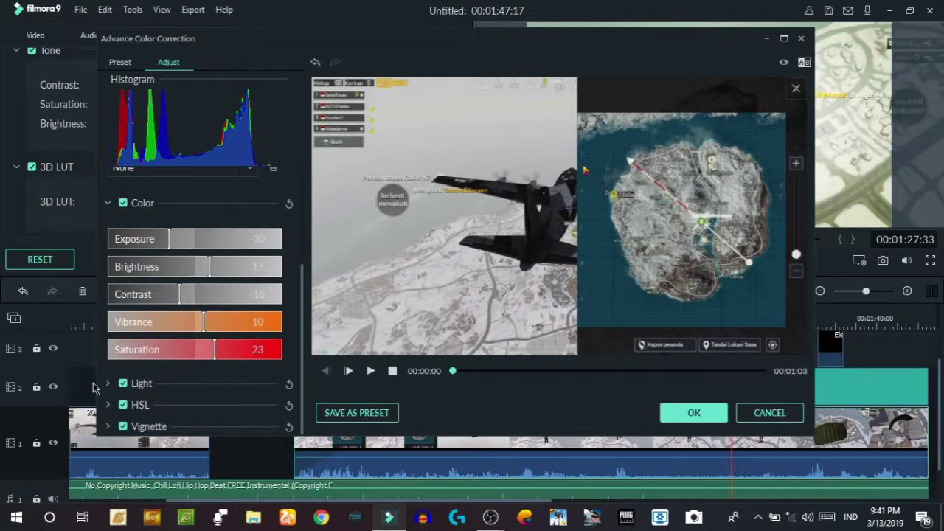
left_click(253, 251)
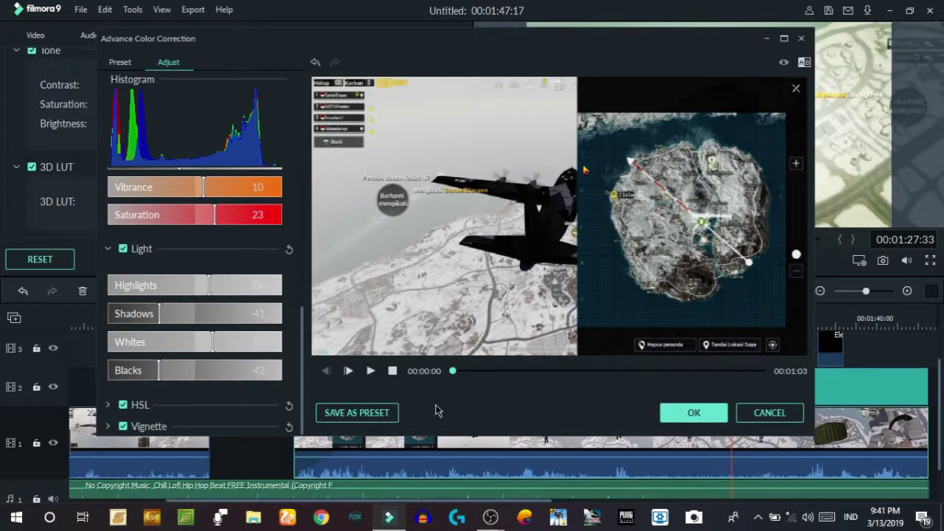
left_click(349, 413)
- Name the custom colour preset and save it
key("BackSpace")
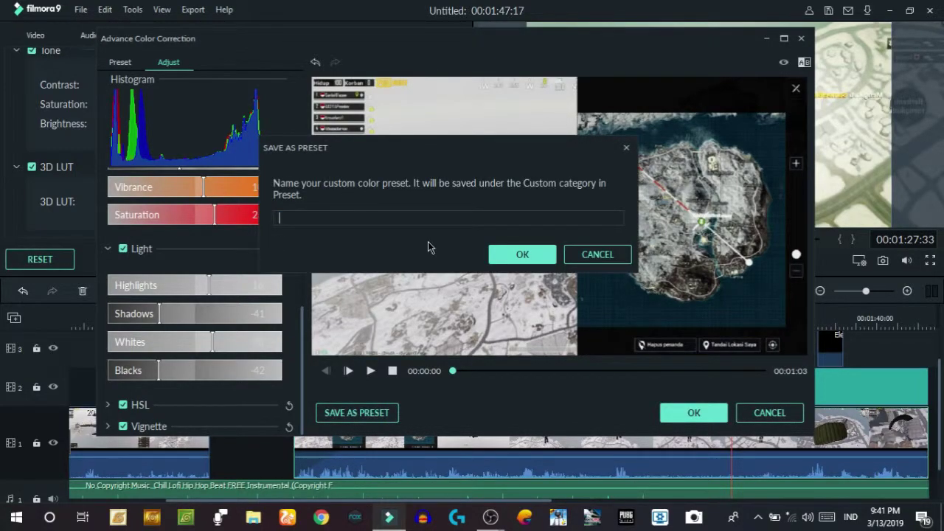
type("fa")
type("irman")
key("Return")
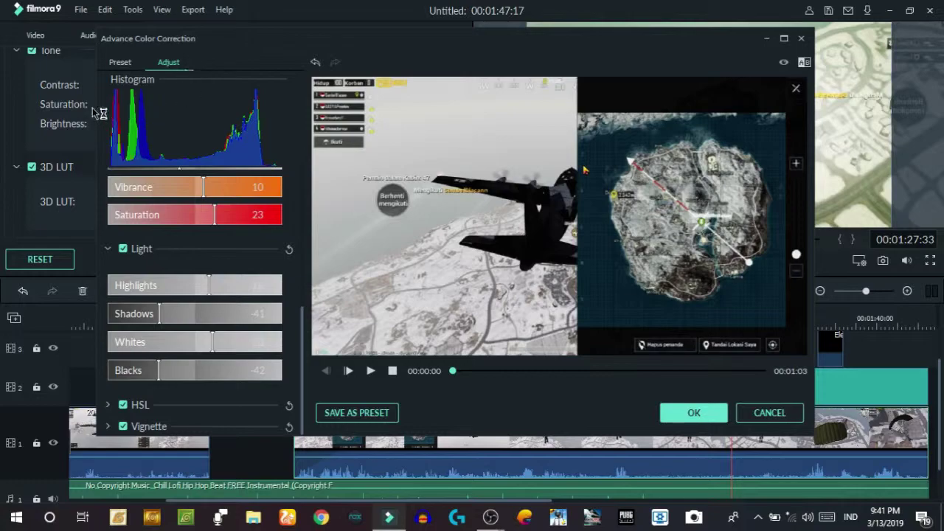
- Browse the ready-made colour correction presets with all categories shown
left_click(121, 63)
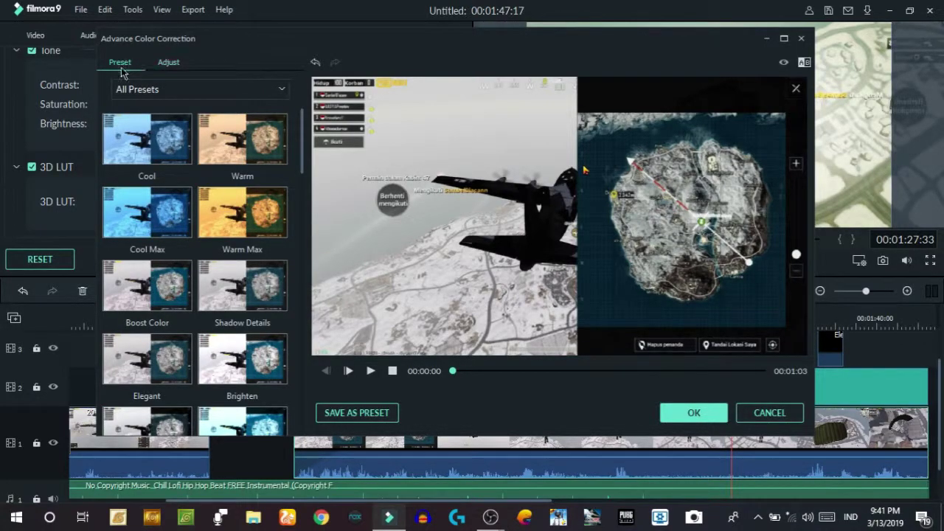
left_click(196, 89)
left_click(194, 101)
scroll(230, 258, "down", 10)
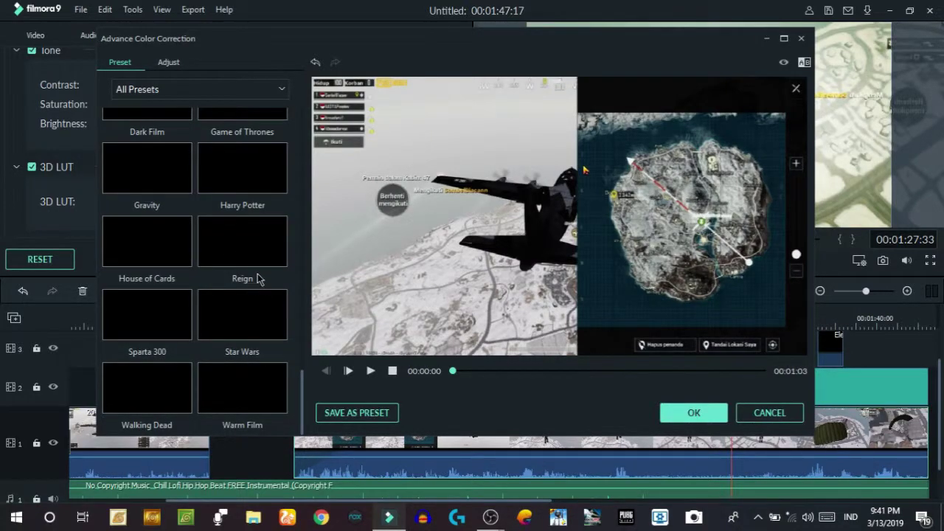
scroll(258, 279, "up", 10)
left_click(169, 63)
left_click(122, 64)
left_click(165, 63)
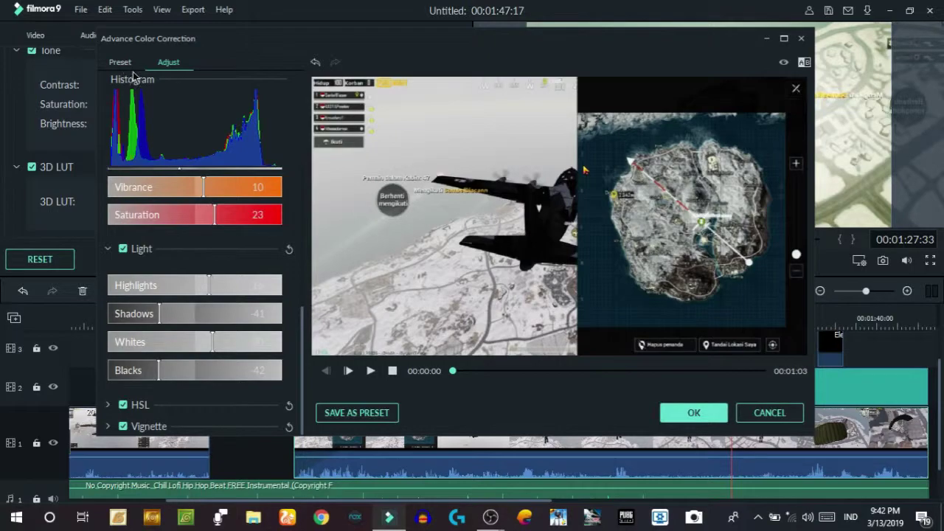
left_click(122, 62)
scroll(229, 210, "down", 10)
scroll(230, 215, "up", 10)
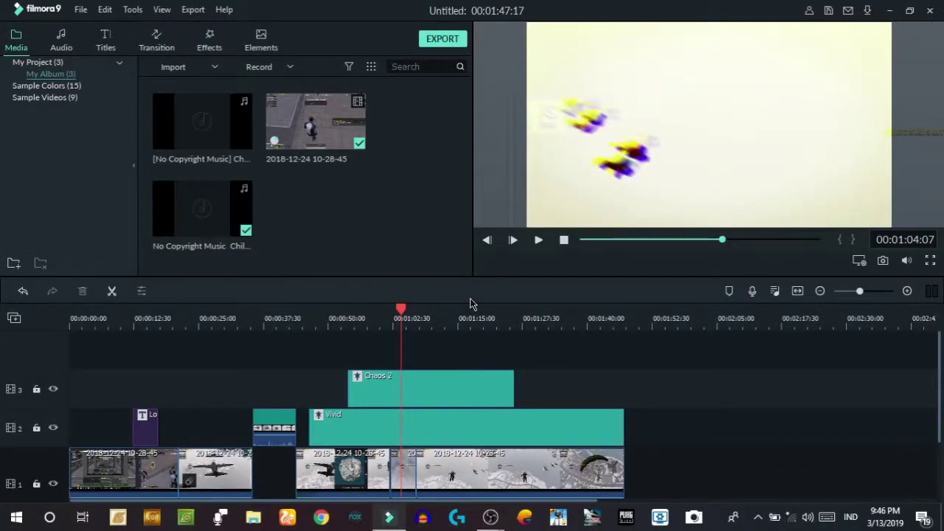
- Start the export, dismiss the offline error, and name the MP4 output TUTORIAL
left_click(442, 40)
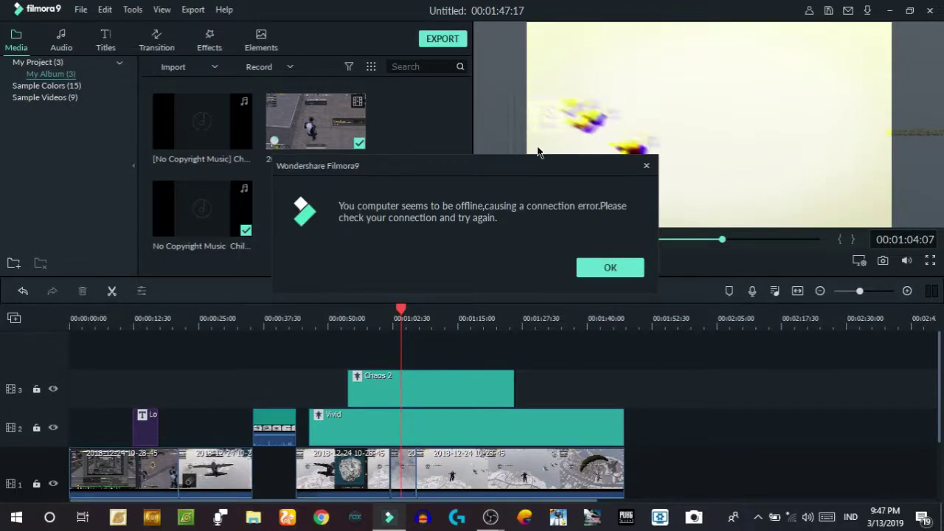
left_click(607, 267)
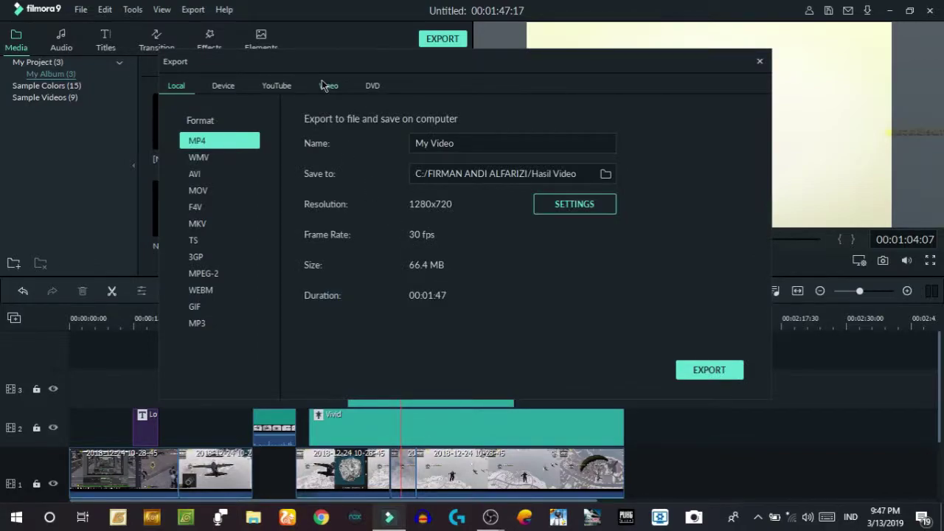
left_click_drag(552, 59, 554, 51)
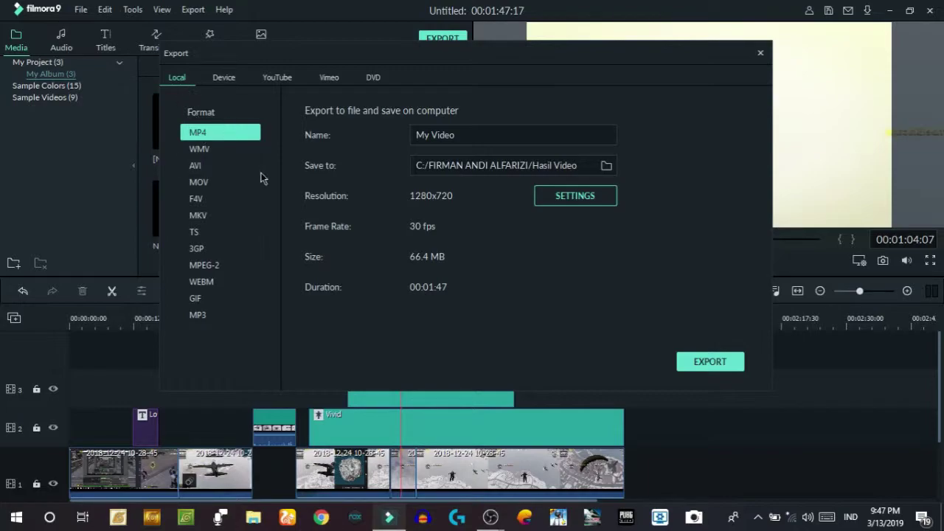
left_click_drag(546, 136, 347, 143)
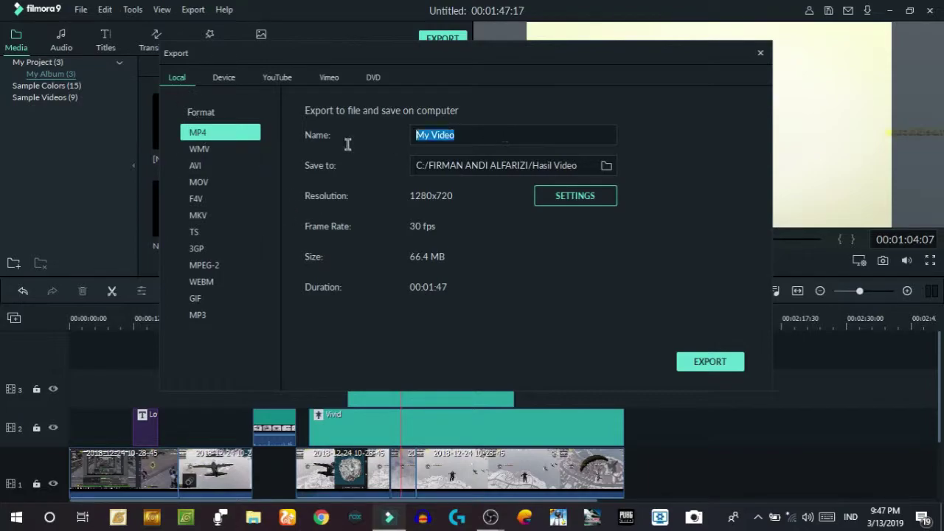
key("BackSpace")
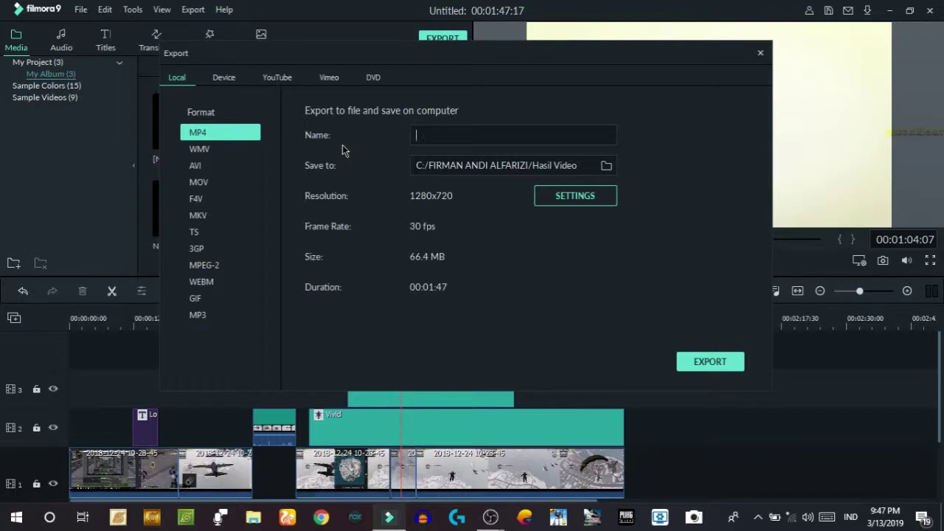
type("TUTORIAL")
- Keep Hasil Video as the export folder and bring up the encoding Settings dialog
left_click(607, 166)
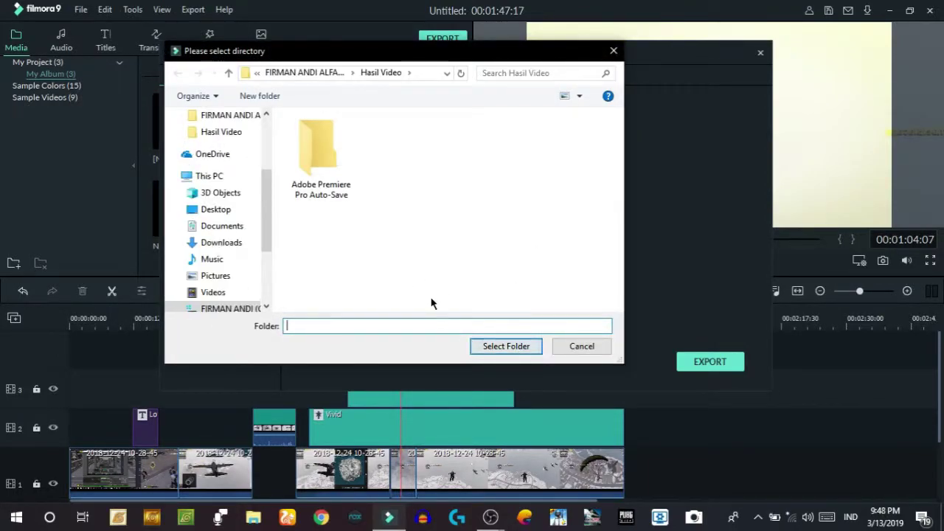
left_click(535, 345)
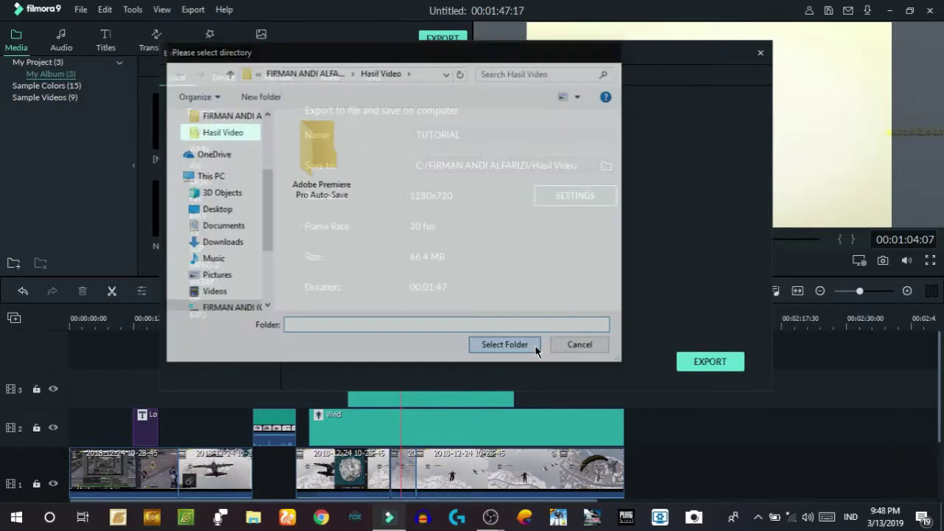
left_click(585, 200)
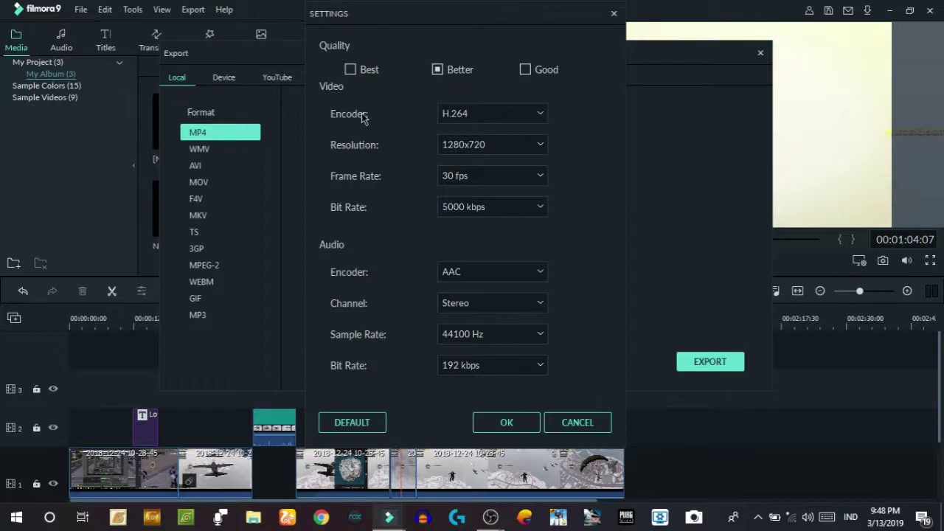
- Keep the video at H.264, 1280x720, 30 fps and 5000 kbps
left_click(499, 115)
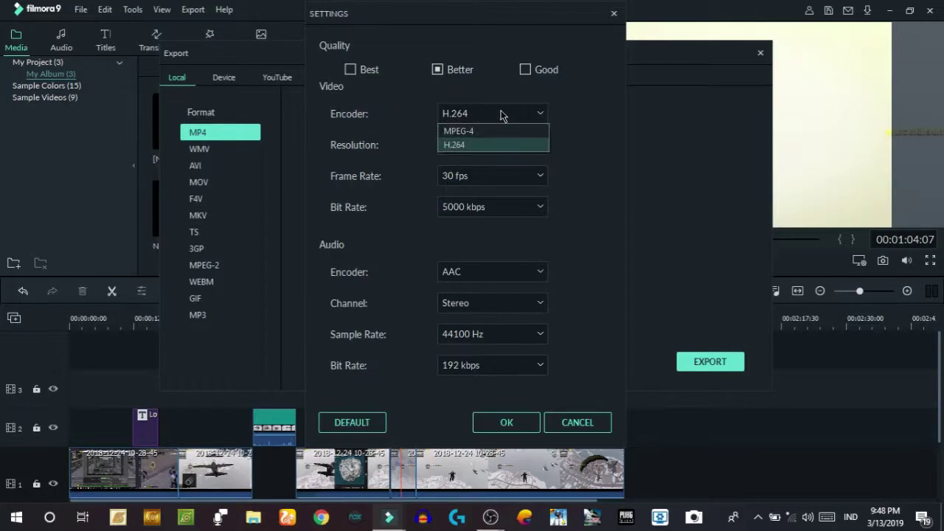
left_click(478, 146)
left_click(523, 146)
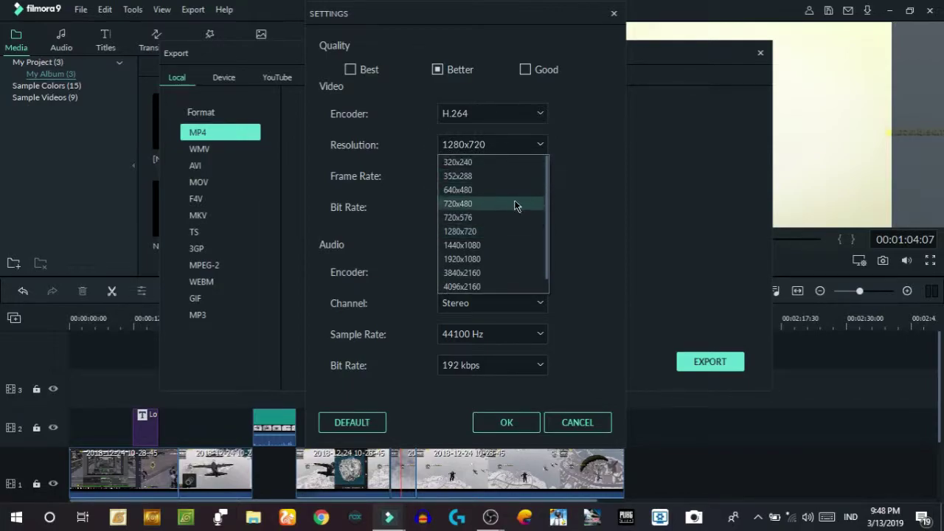
left_click(510, 230)
left_click(500, 146)
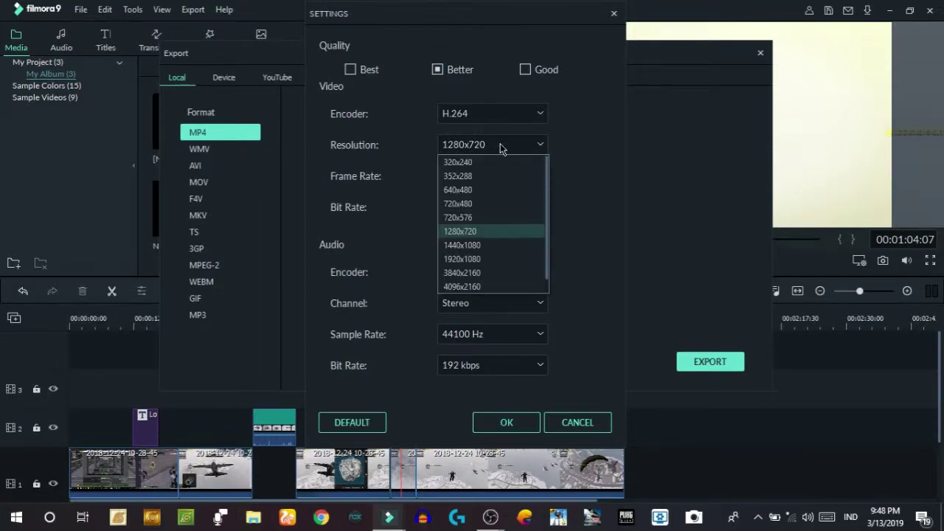
left_click(585, 192)
left_click(483, 151)
left_click(483, 150)
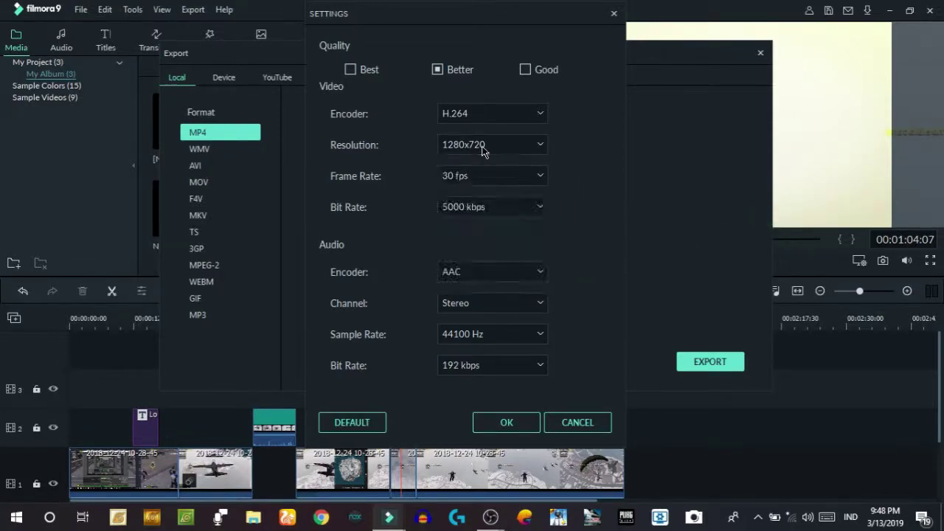
left_click(485, 177)
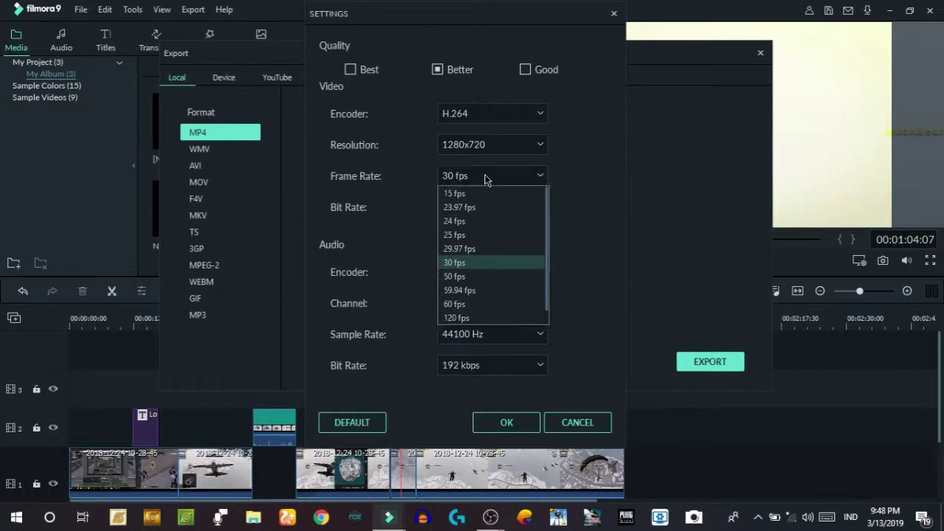
left_click(486, 267)
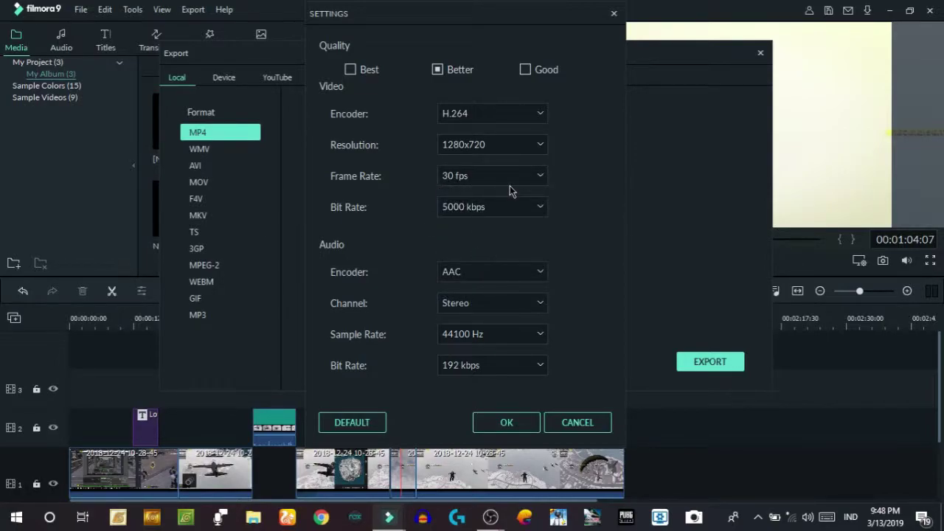
left_click(509, 208)
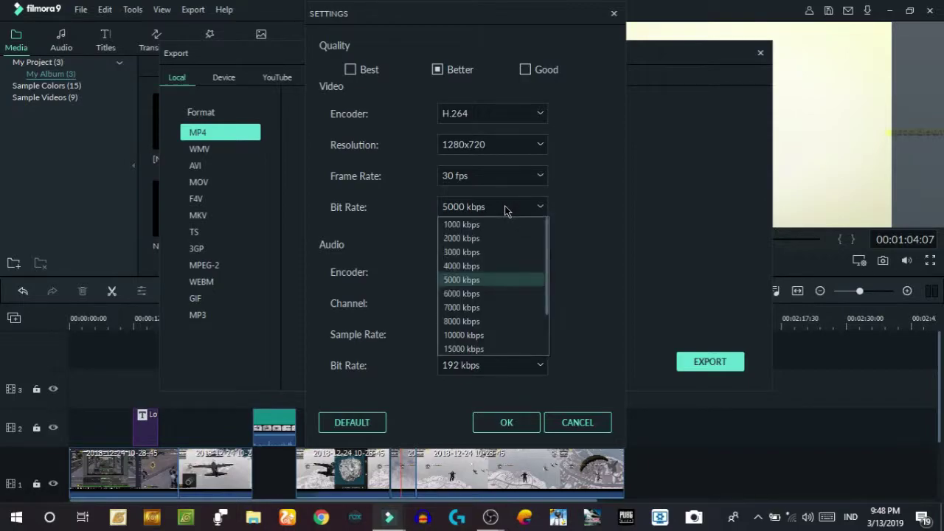
left_click(493, 280)
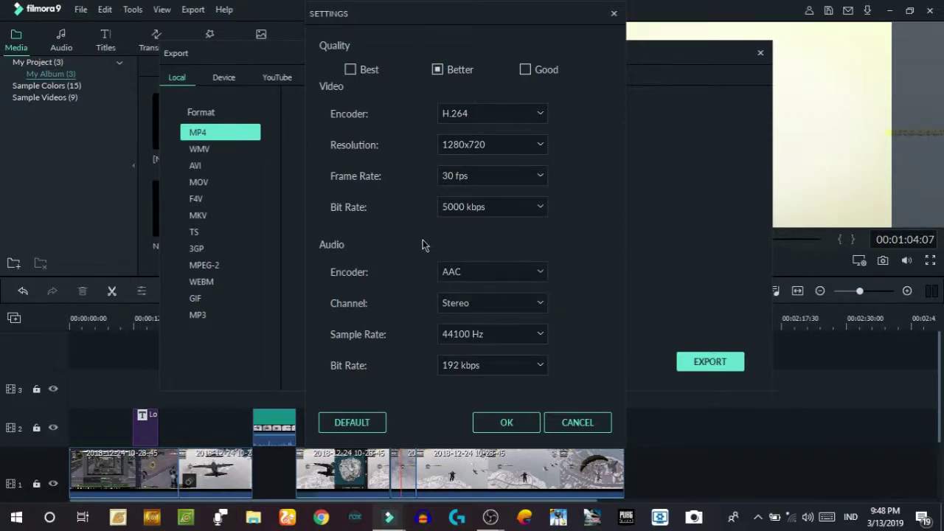
left_click(495, 207)
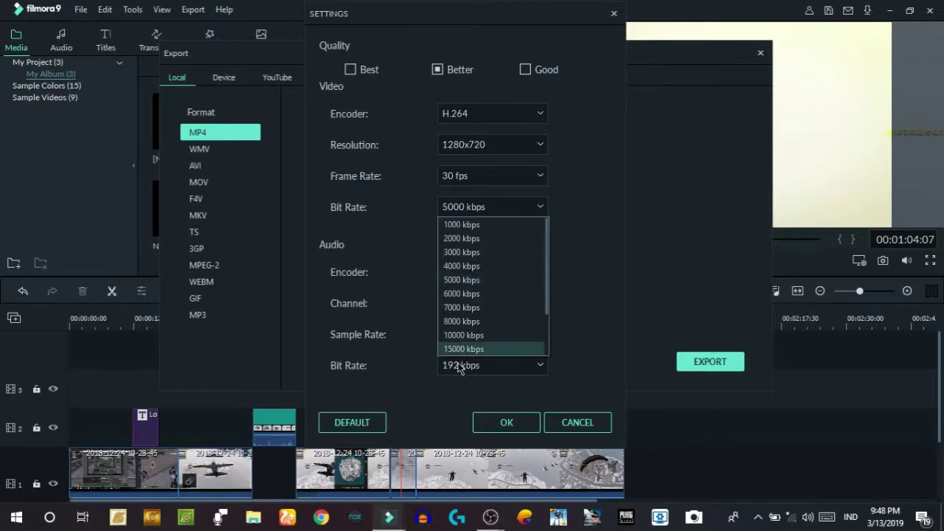
left_click(475, 208)
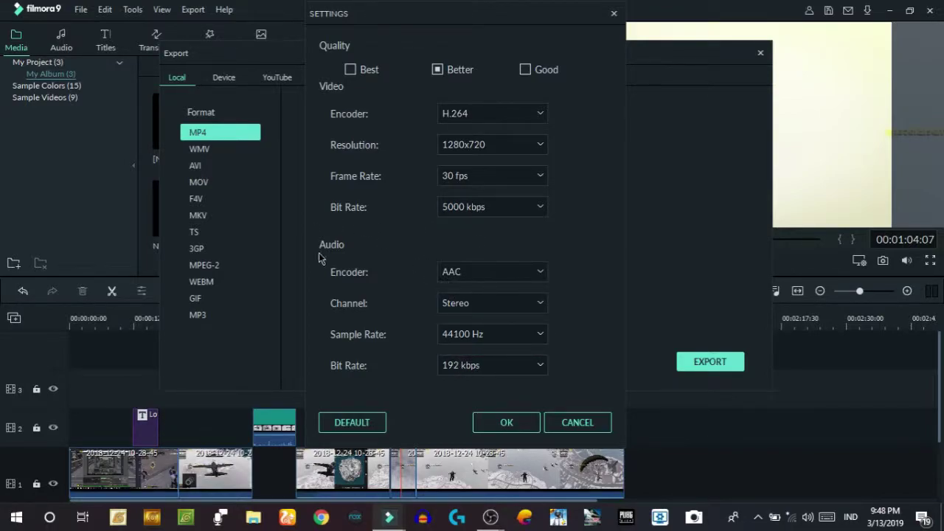
- Keep audio at AAC stereo, 44100 Hz, 192 kbps and accept the settings
left_click(508, 276)
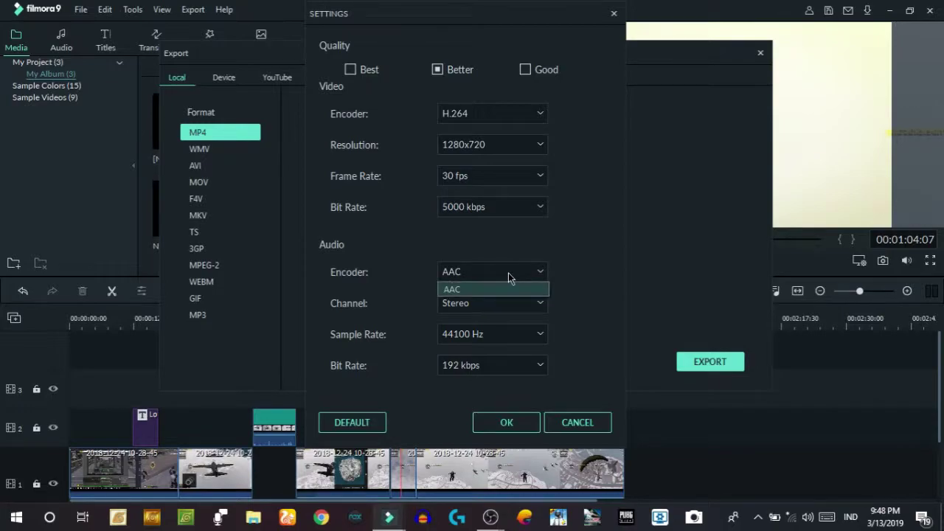
left_click(509, 289)
left_click(509, 308)
left_click(509, 311)
left_click(505, 338)
left_click(506, 350)
left_click(487, 369)
left_click(486, 369)
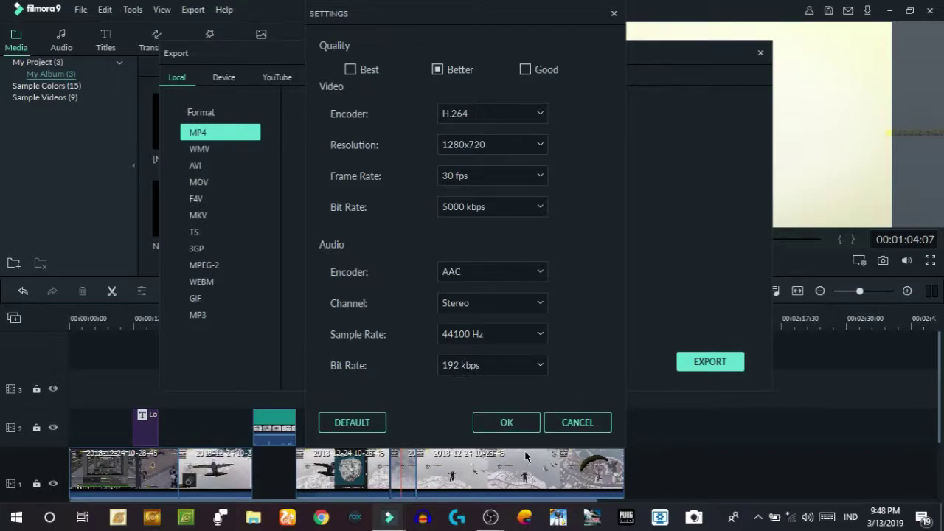
left_click(505, 422)
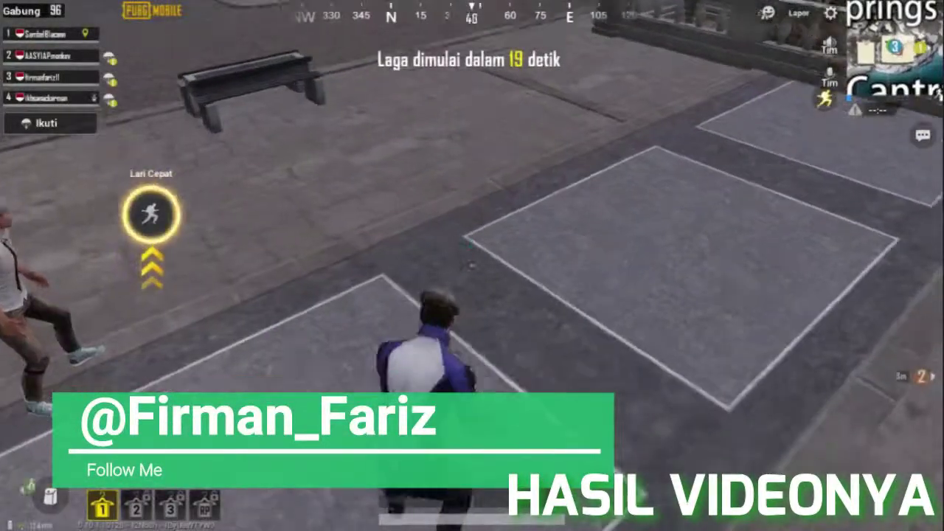
- Watch the exported MP4 play, toggling mute with M, up to the graded plane-flight scenes
key("m")
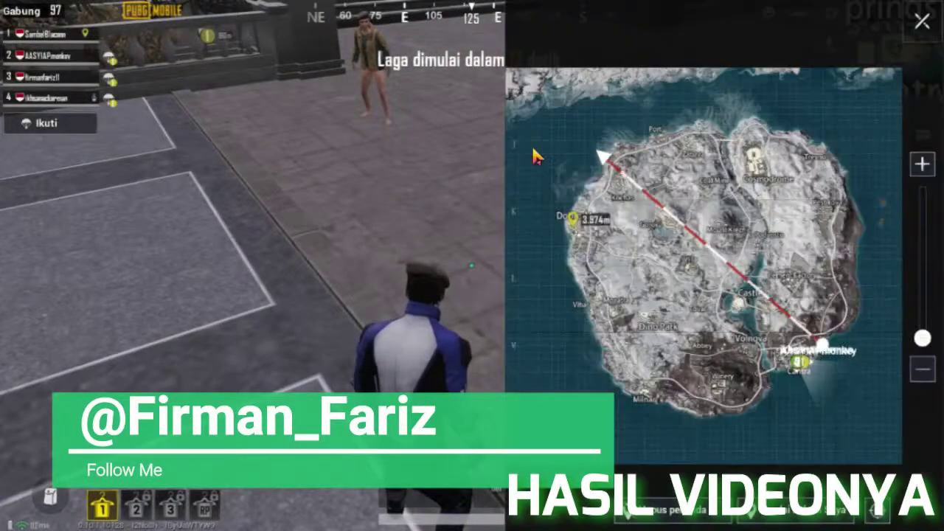
key("m")
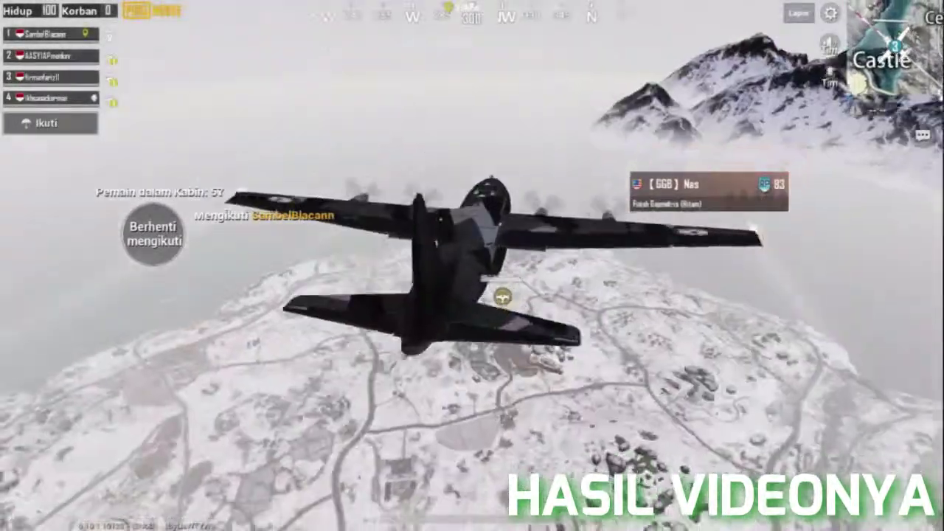
key("m")
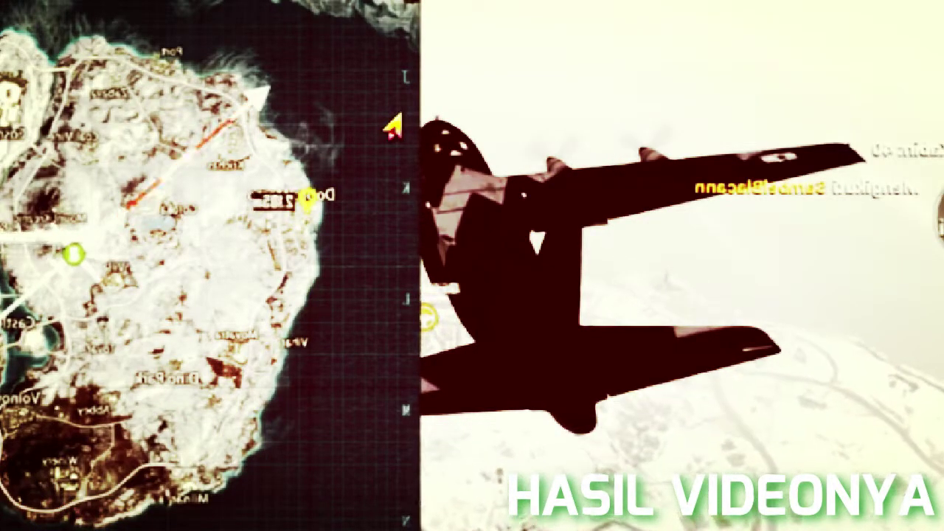
key("m")
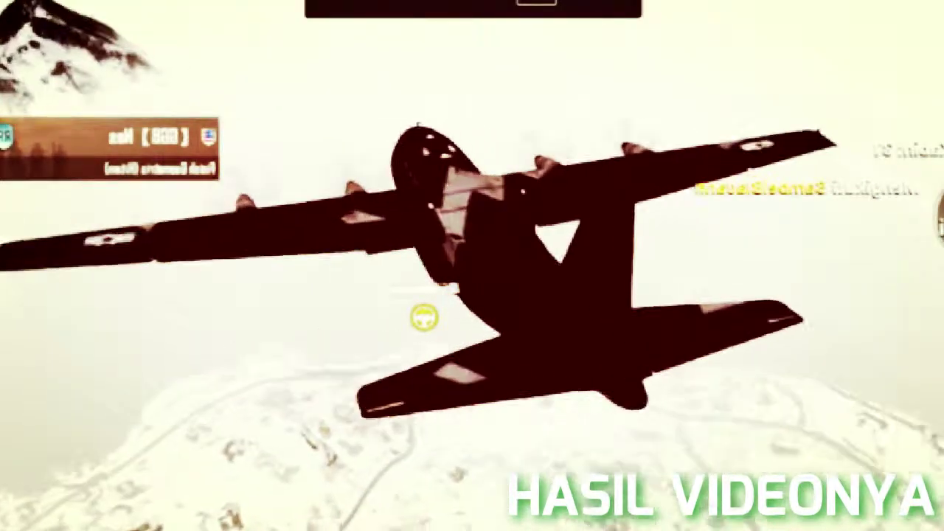
key("m")
key("m")
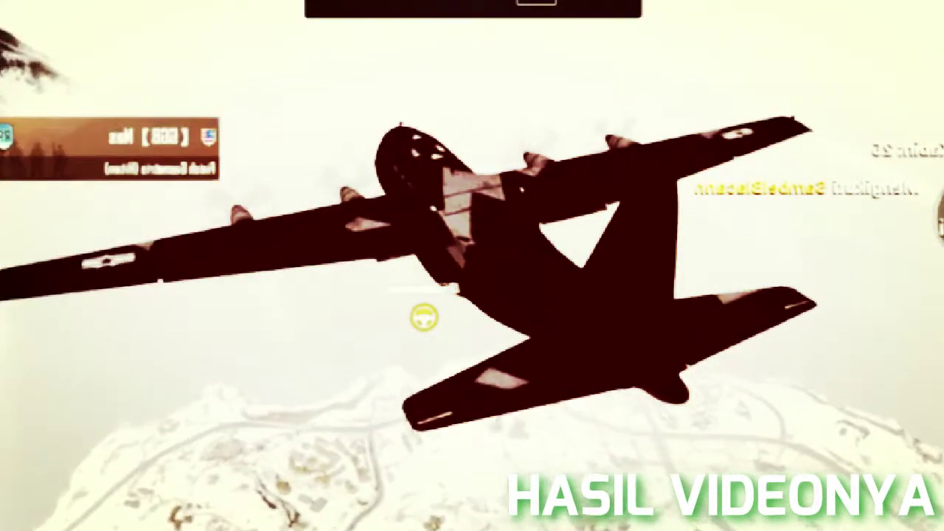